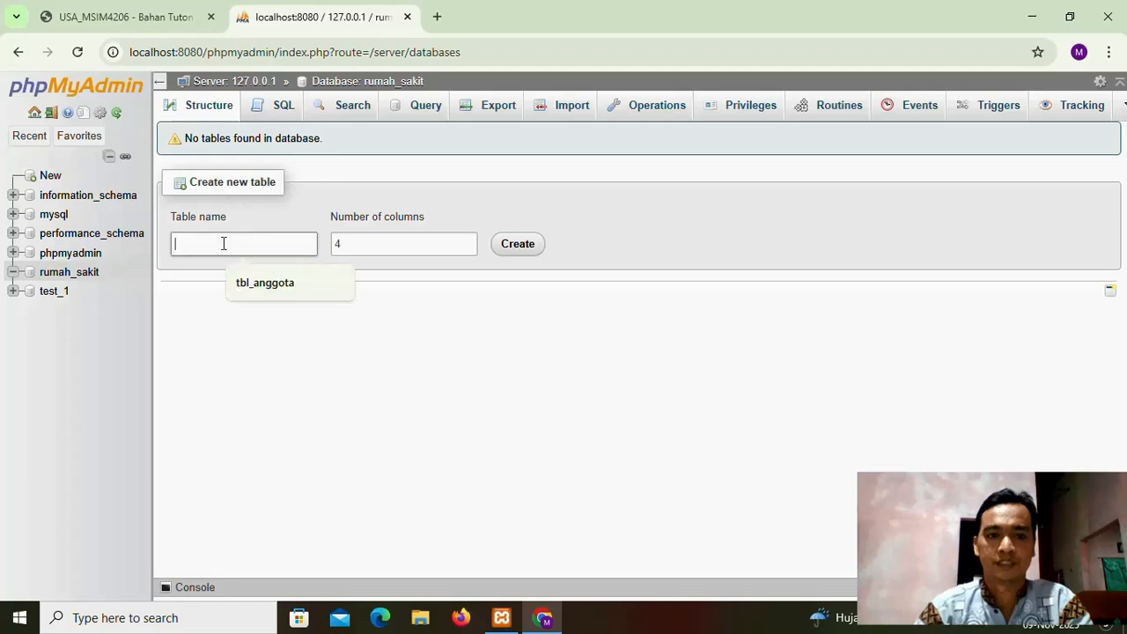
# Step: Start a new table named administrator with 3 columns in the rumah_sakit database
pyautogui.write('administrator')
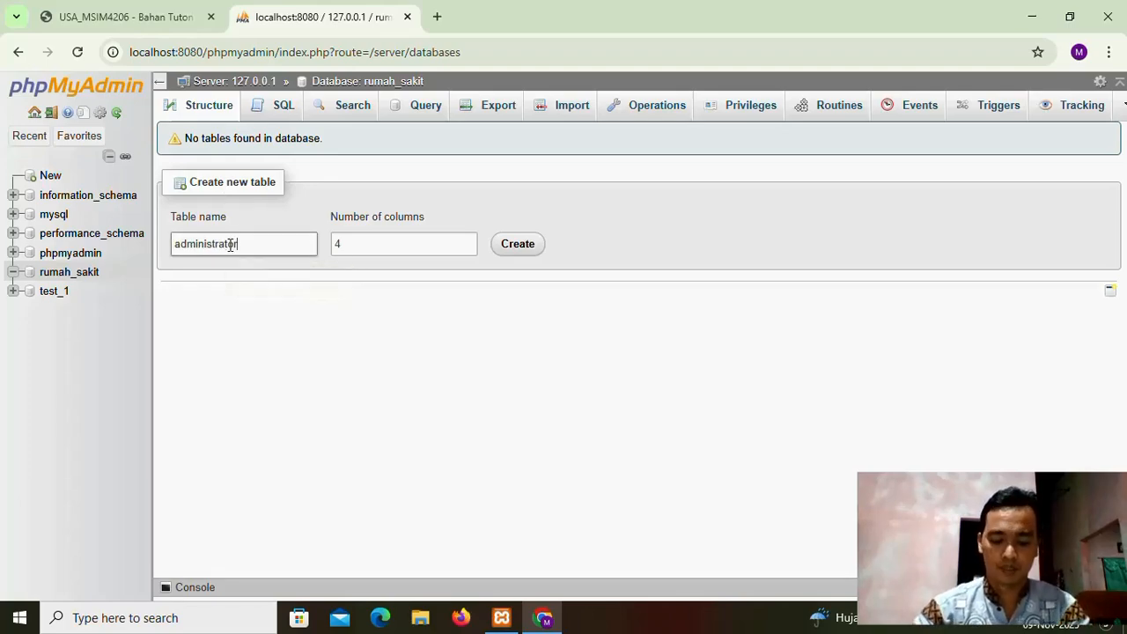
pyautogui.click(350, 244)
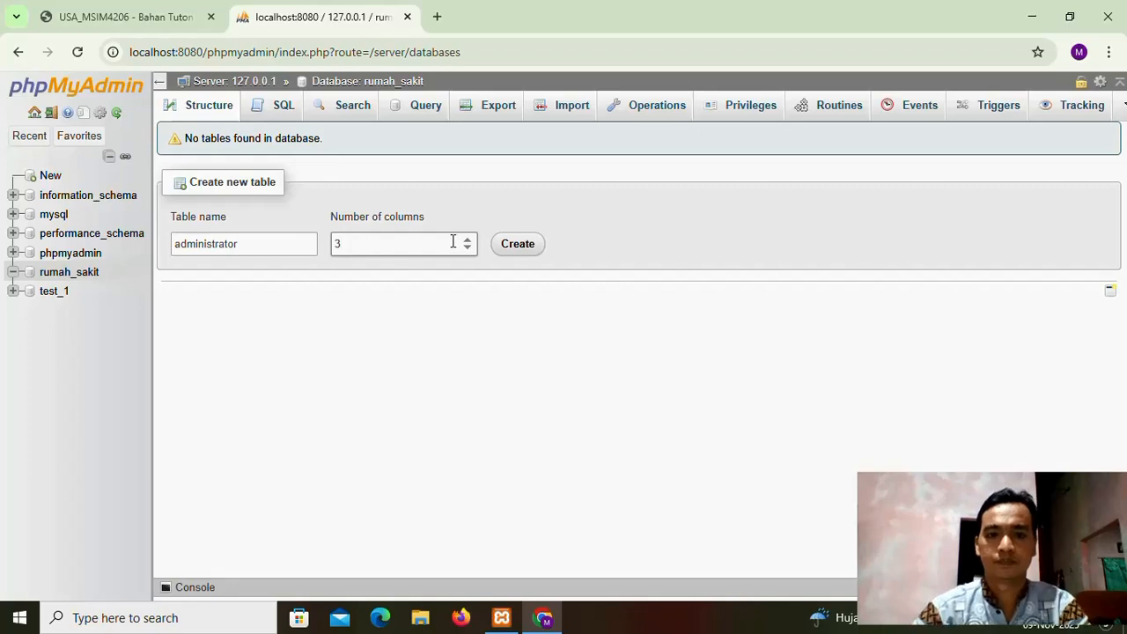
pyautogui.click(517, 244)
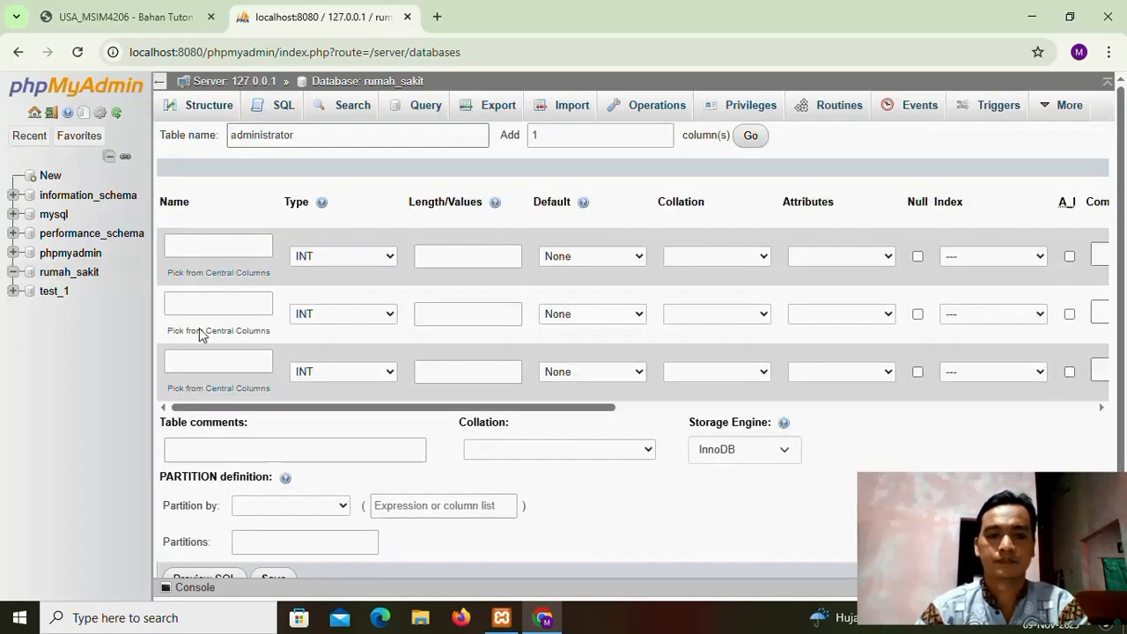
# Step: Define the first column as id_admin, INT with length 3, set as the primary key with auto-increment
pyautogui.click(186, 245)
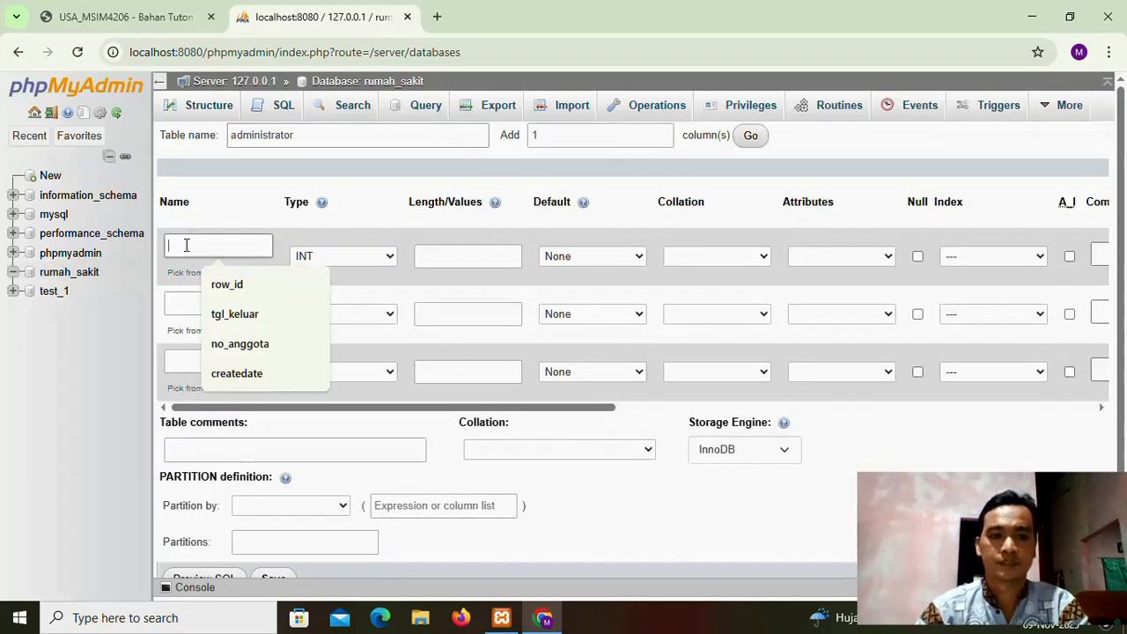
pyautogui.write('id_admin')
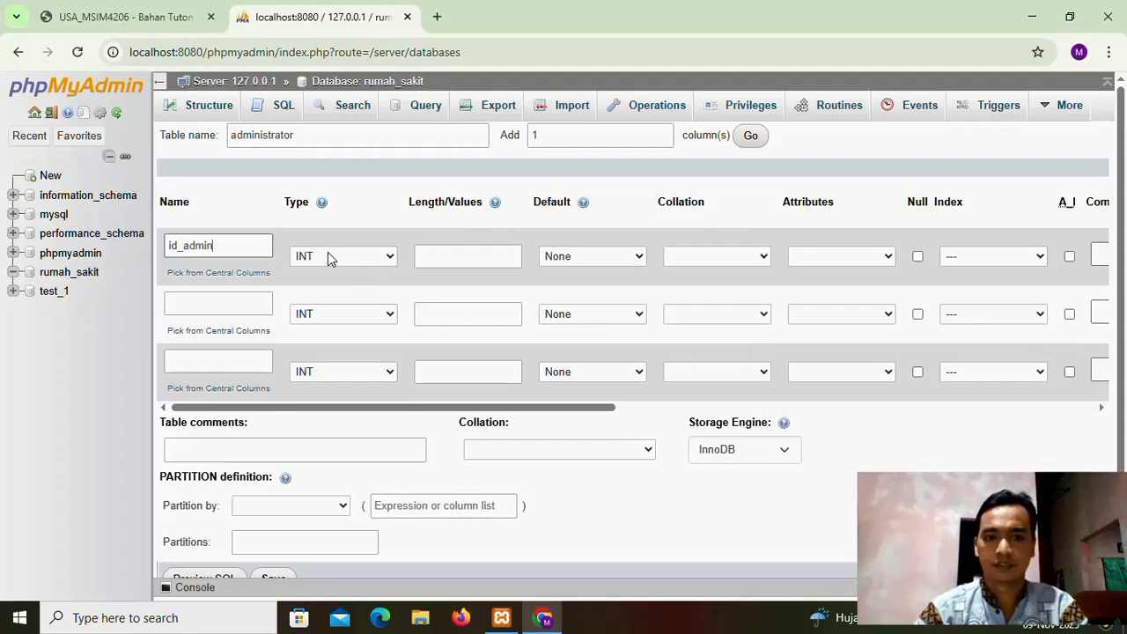
pyautogui.click(440, 256)
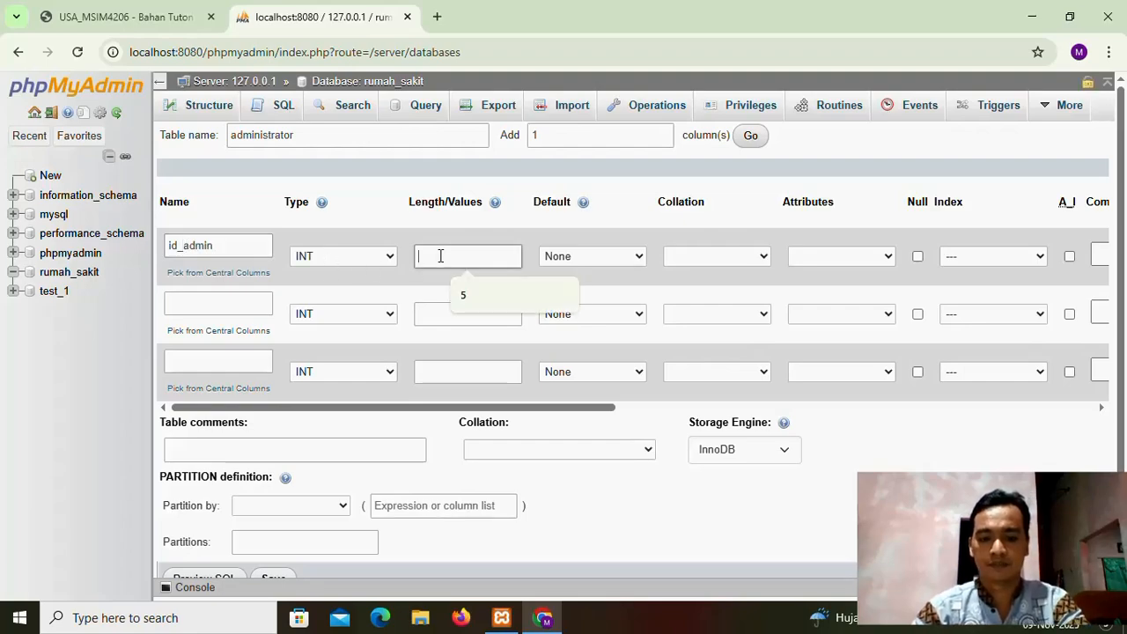
pyautogui.write('3')
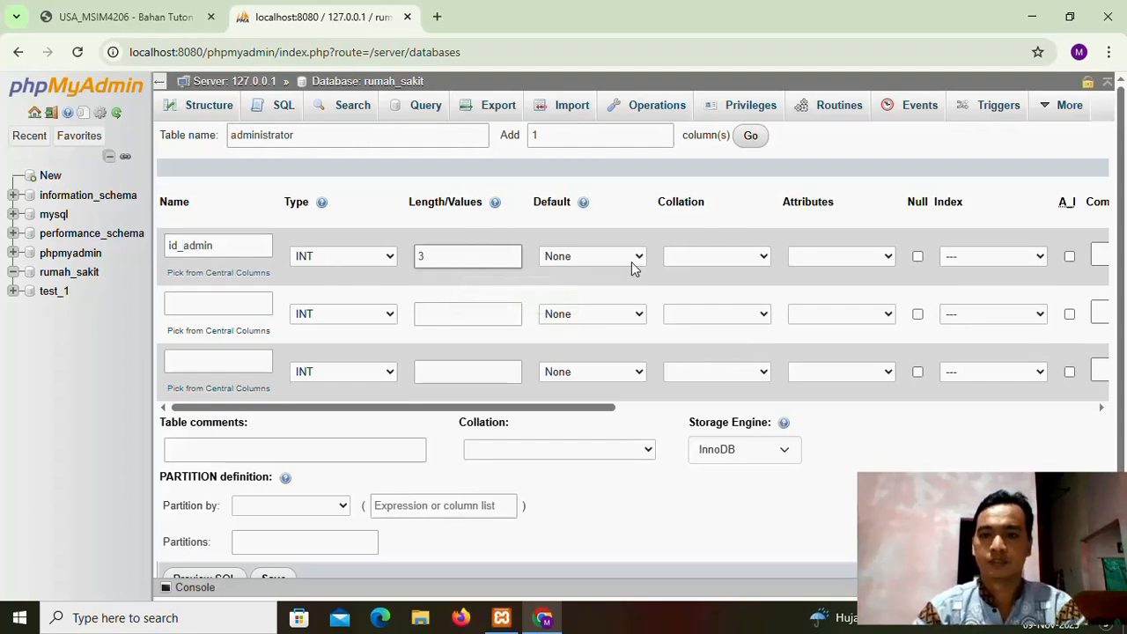
pyautogui.click(1039, 256)
pyautogui.click(995, 297)
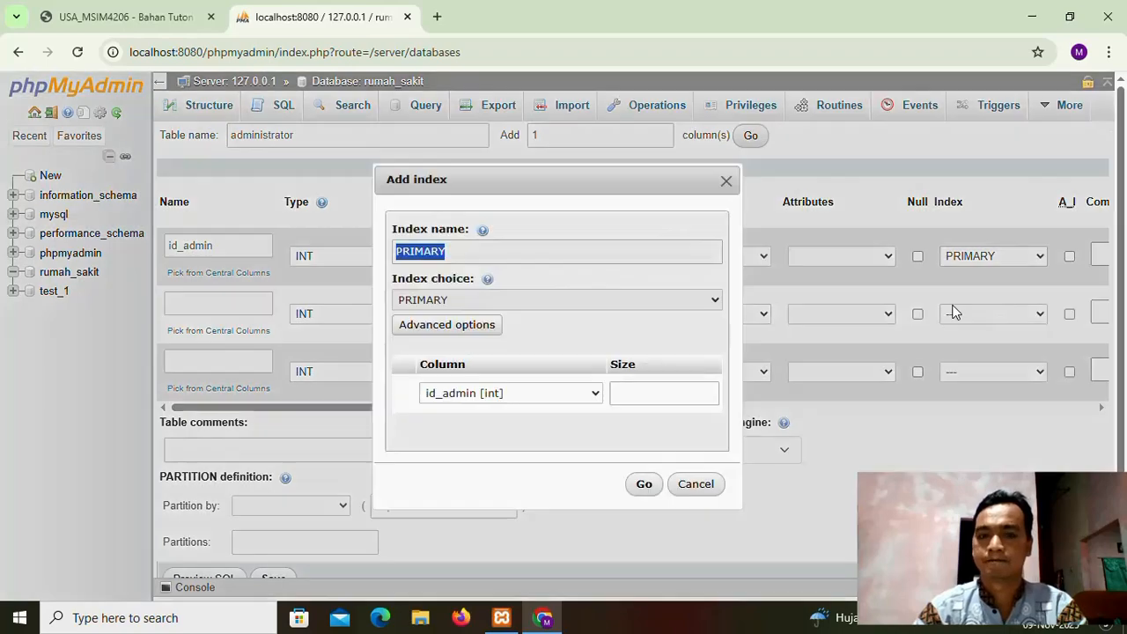
pyautogui.click(645, 483)
pyautogui.click(1069, 257)
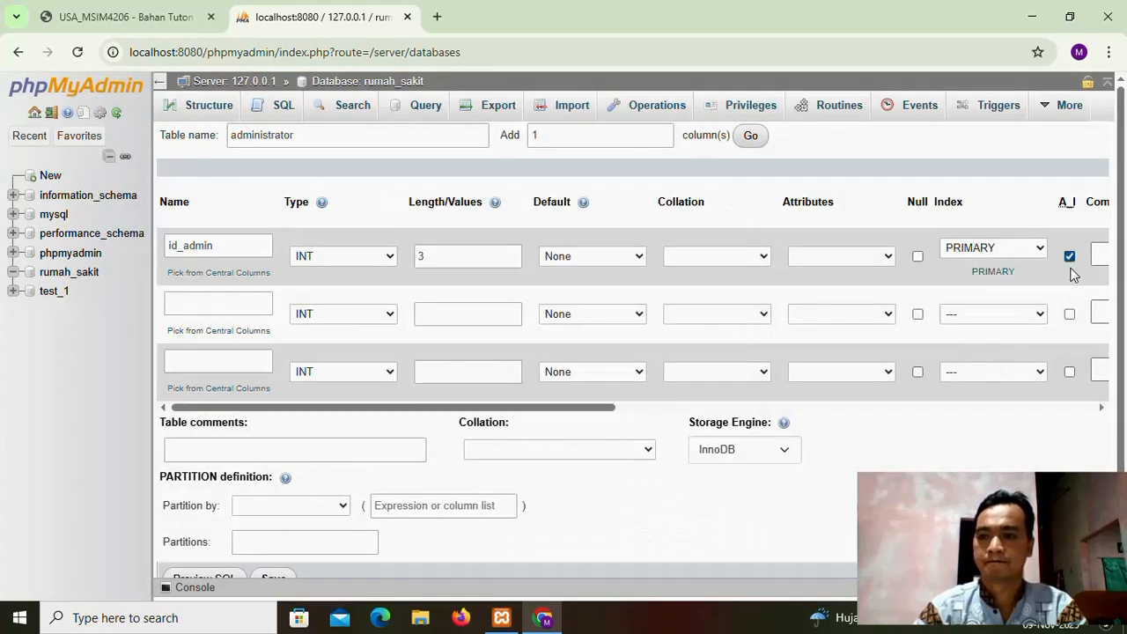
# Step: Define the second column as nama_admin, VARCHAR with length 30
pyautogui.click(206, 298)
pyautogui.write('nama_admin')
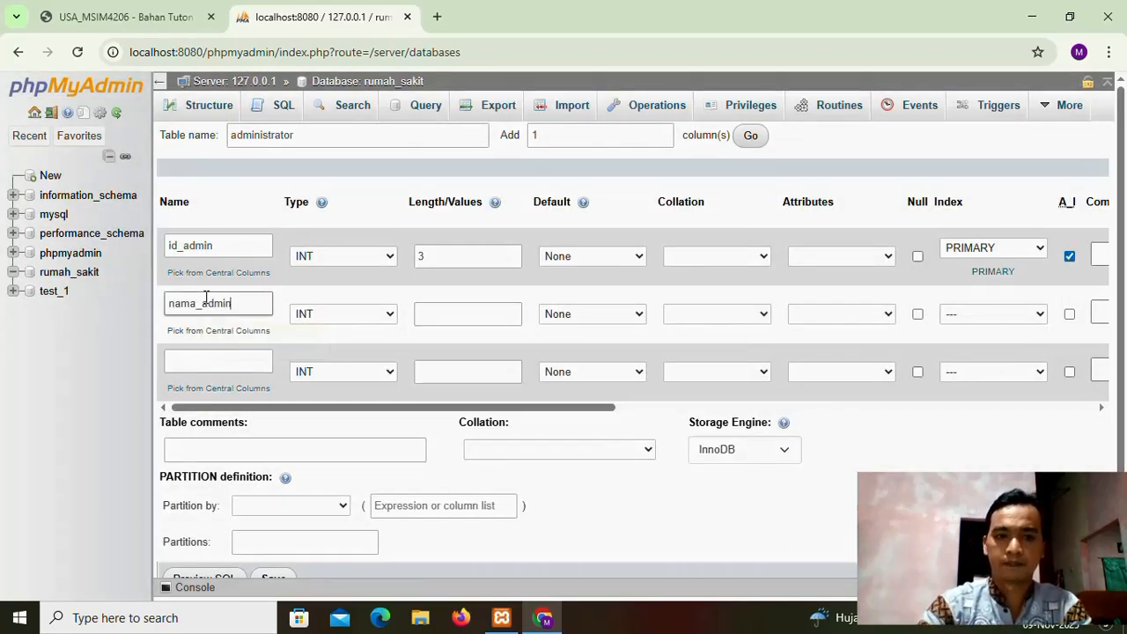
pyautogui.click(303, 317)
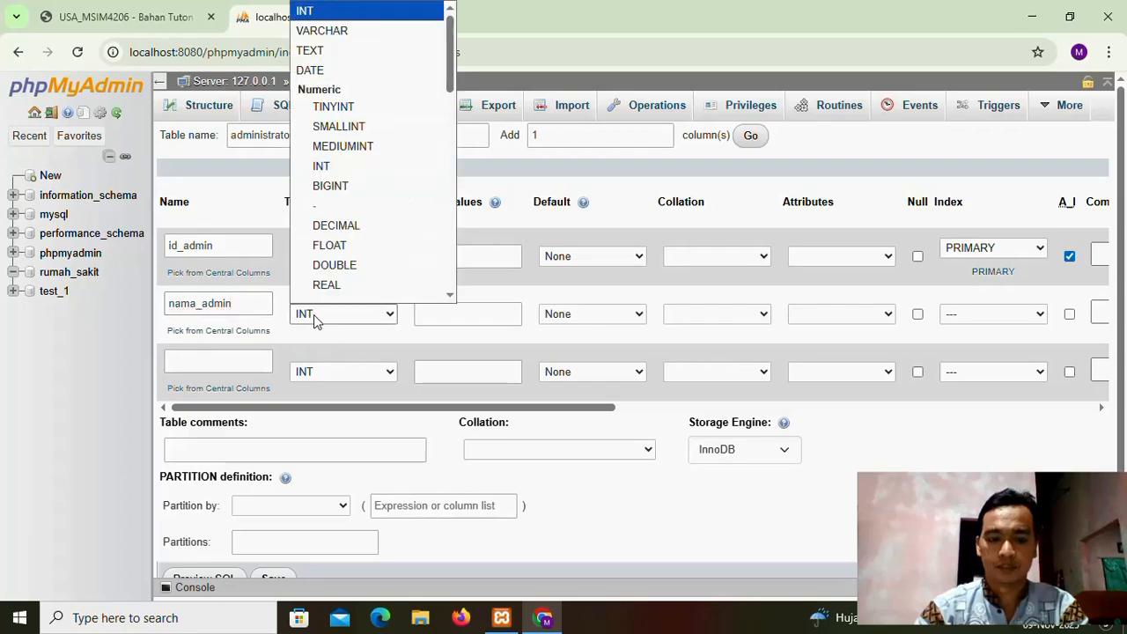
pyautogui.press('Down')
pyautogui.click(419, 317)
pyautogui.write('30')
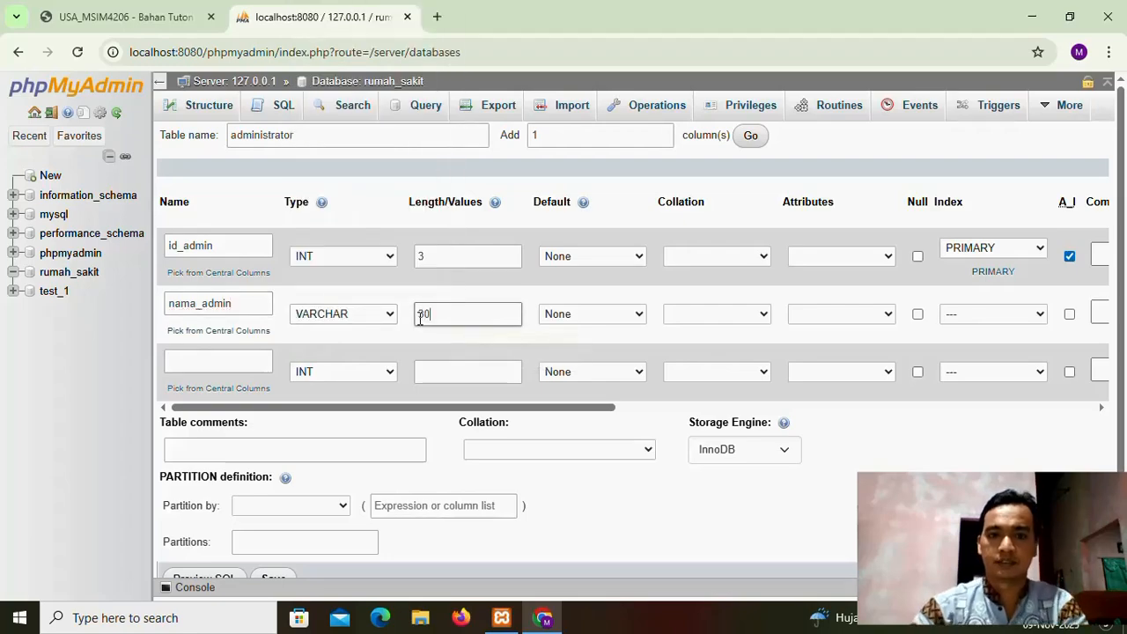
# Step: Define the third column as waktu_jaga, VARCHAR with length 100, and save the administrator table
pyautogui.click(199, 370)
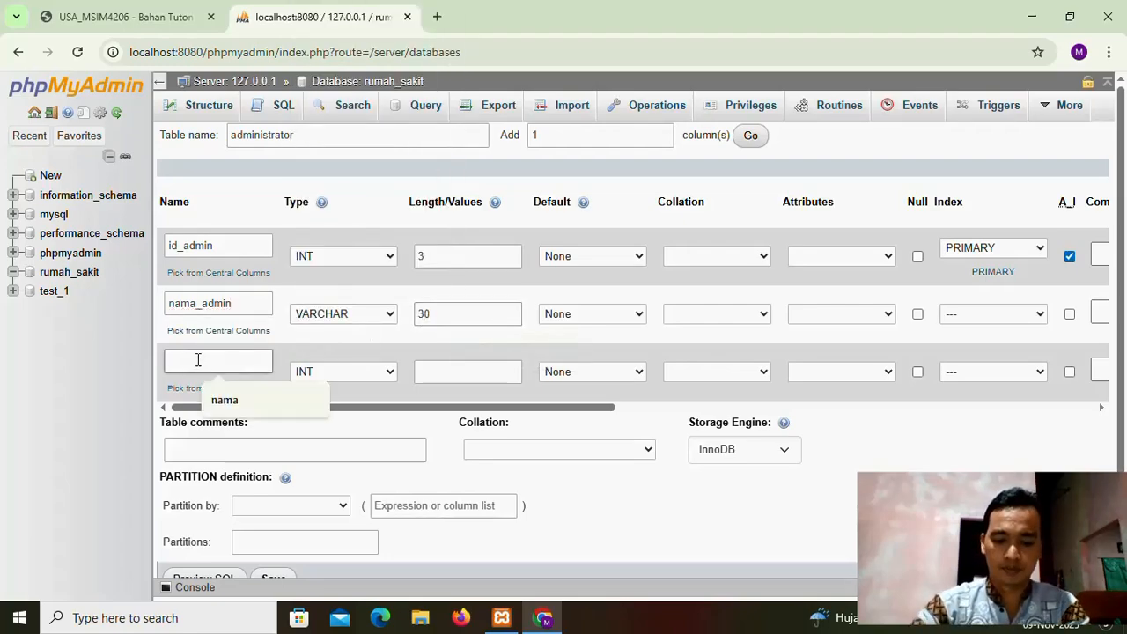
pyautogui.write('waktu_jaga')
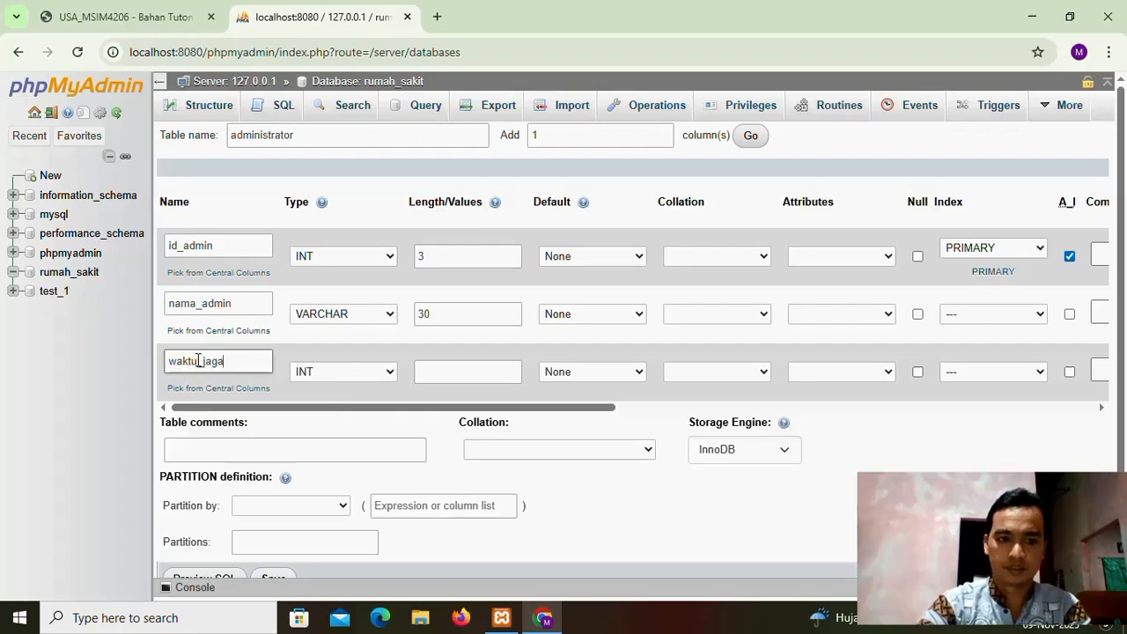
pyautogui.click(328, 371)
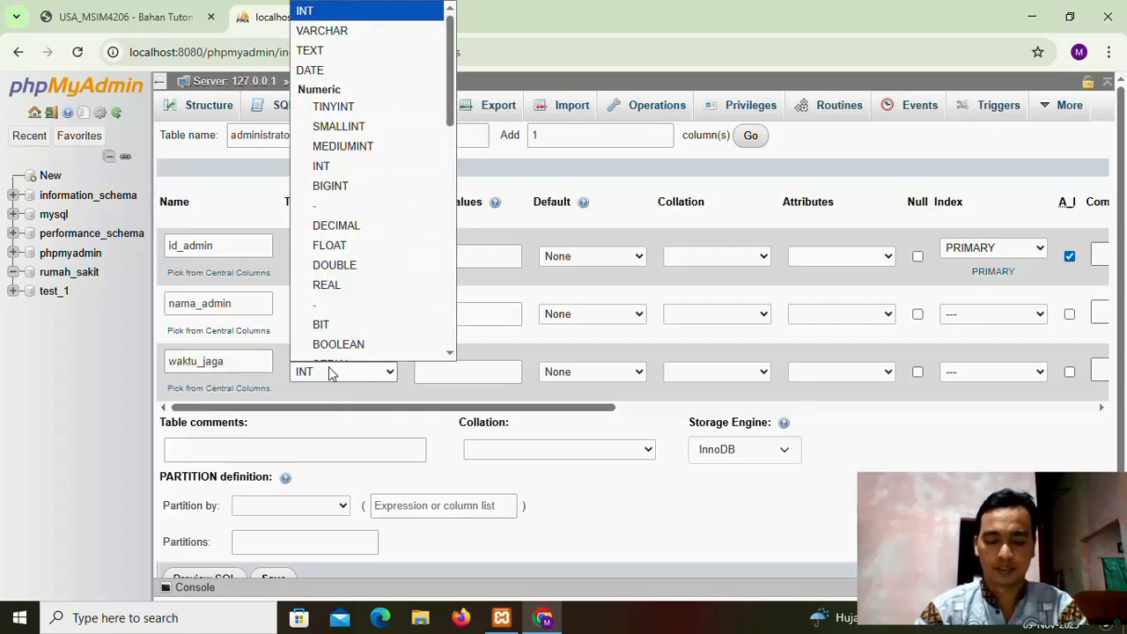
pyautogui.press('v')
pyautogui.click(433, 371)
pyautogui.write('100')
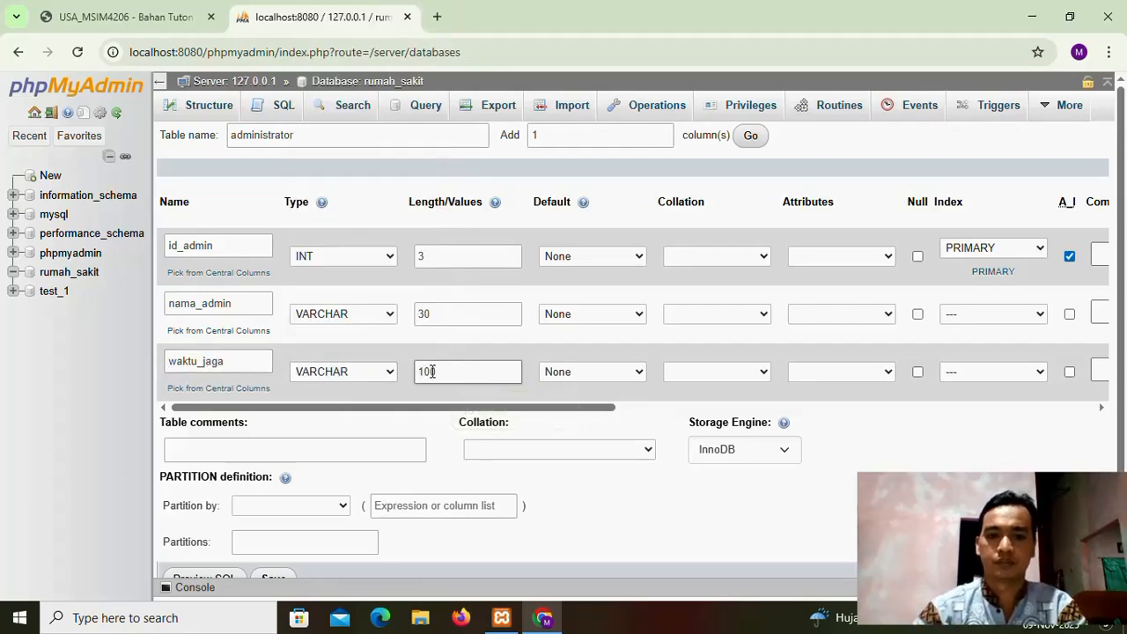
pyautogui.scroll(-1, 528, 493)
pyautogui.click(274, 533)
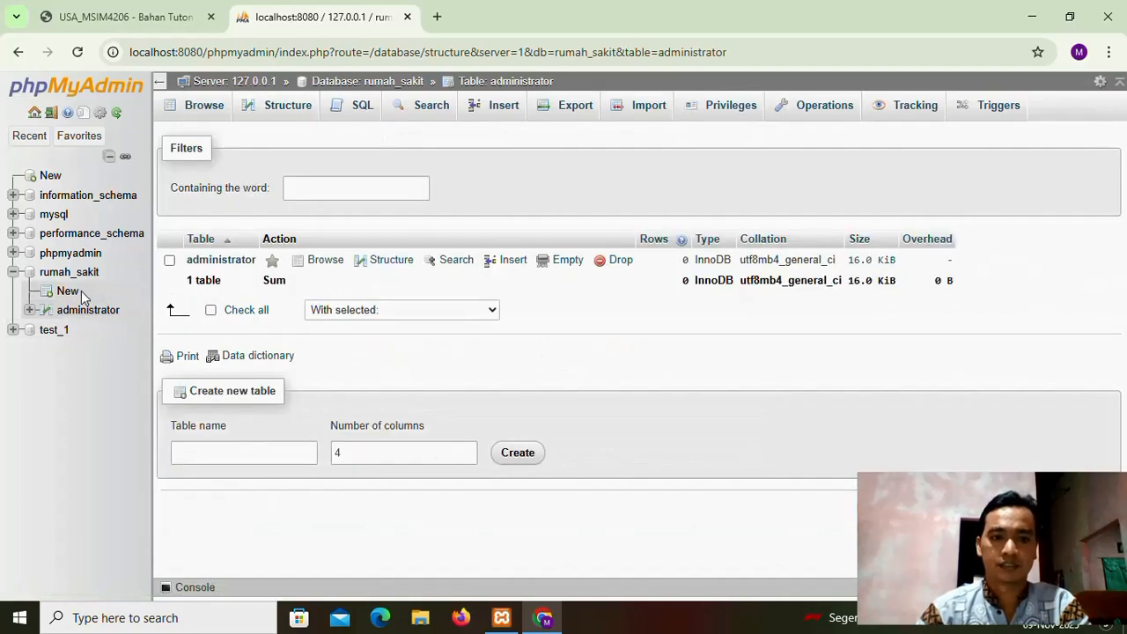
# Step: Start another new table named dokter_admin with 3 columns in the rumah_sakit database
pyautogui.click(233, 452)
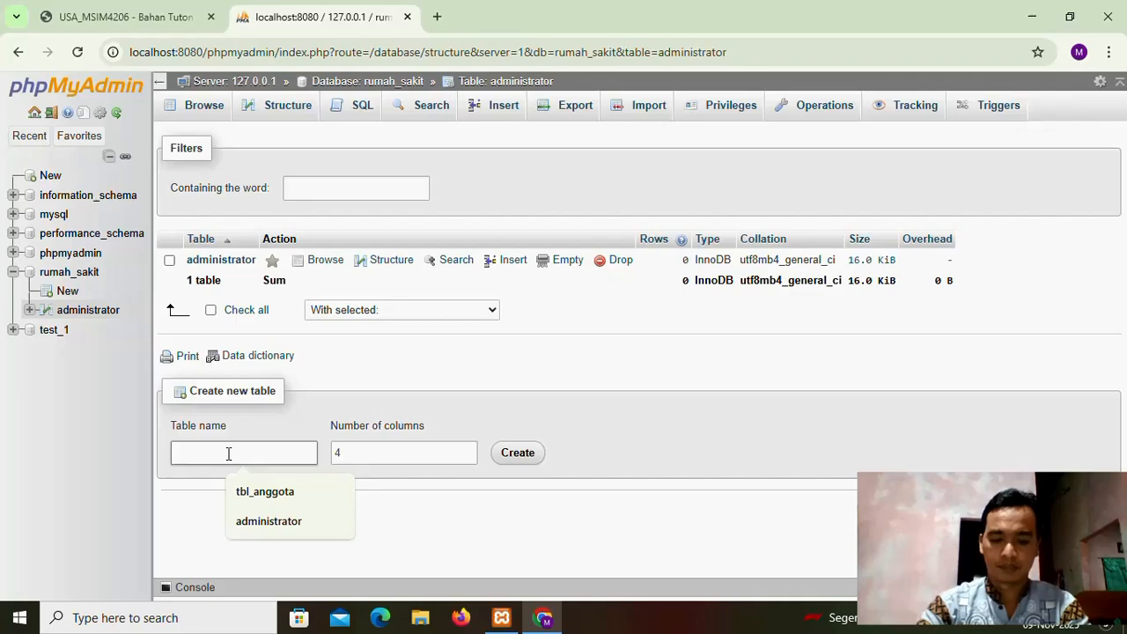
pyautogui.write('dokter_admin')
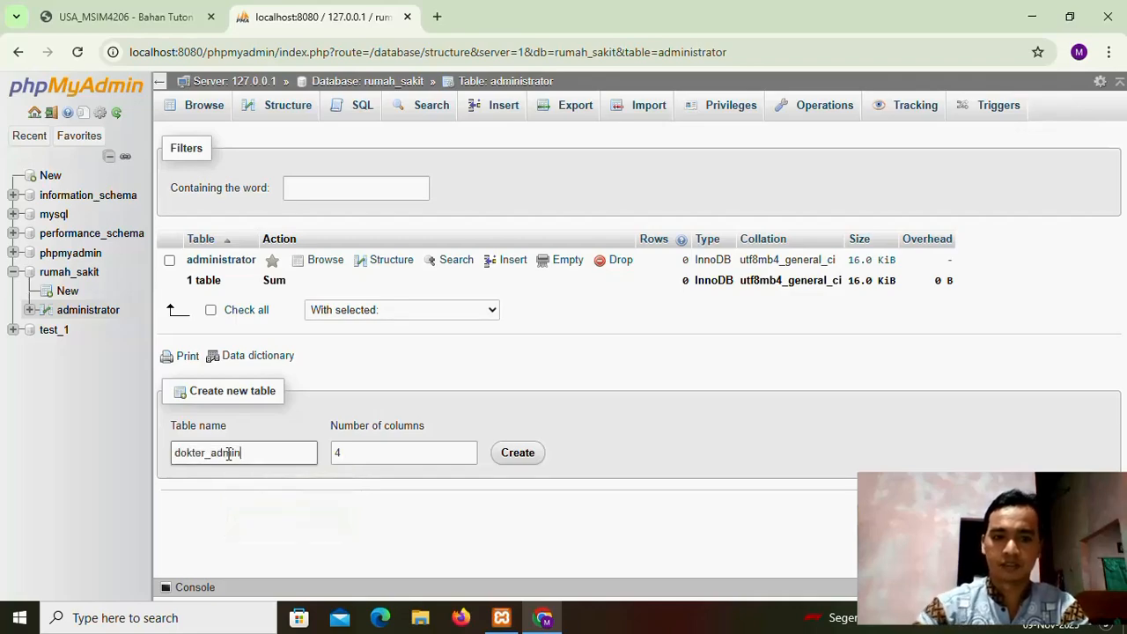
pyautogui.click(343, 454)
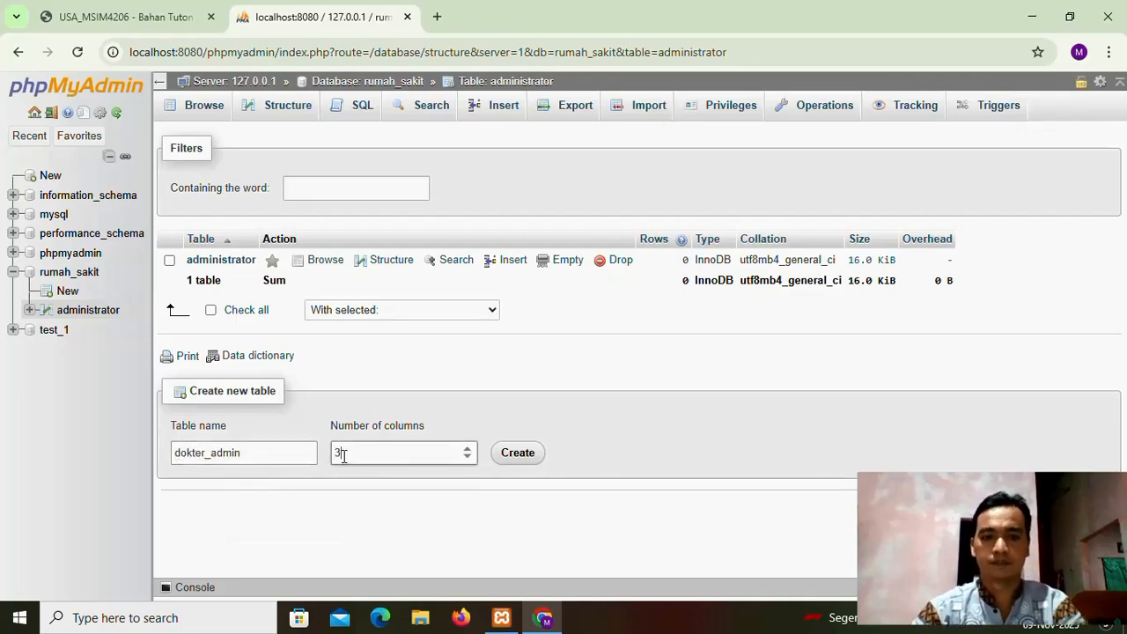
pyautogui.click(511, 458)
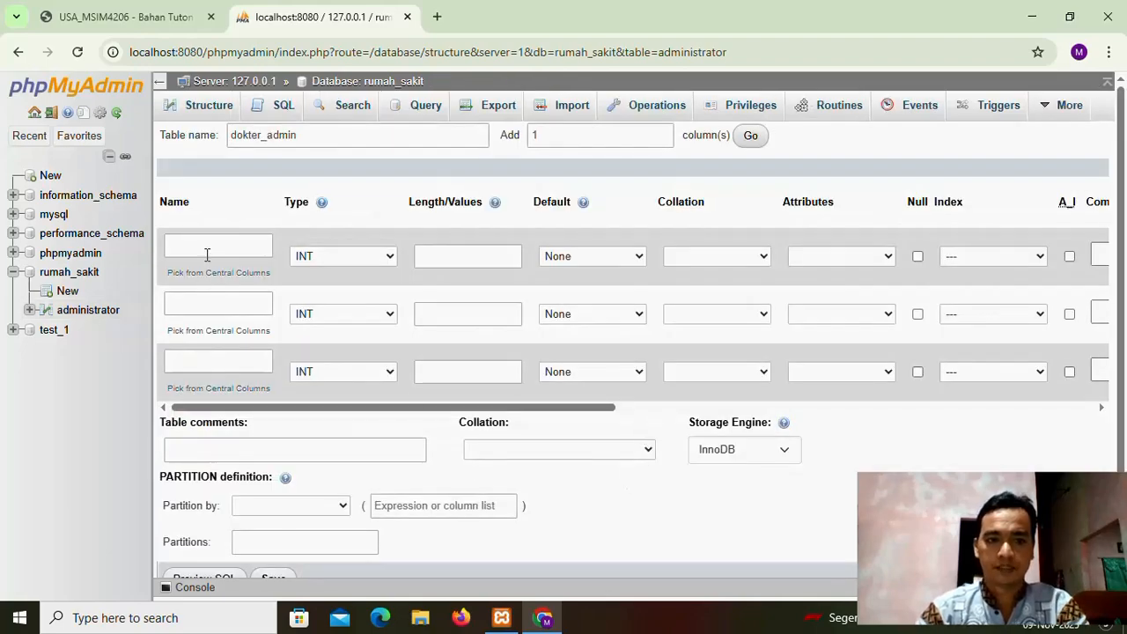
# Step: Define the first column as id_data, INT with length 3, set as the primary key with auto-increment
pyautogui.click(210, 253)
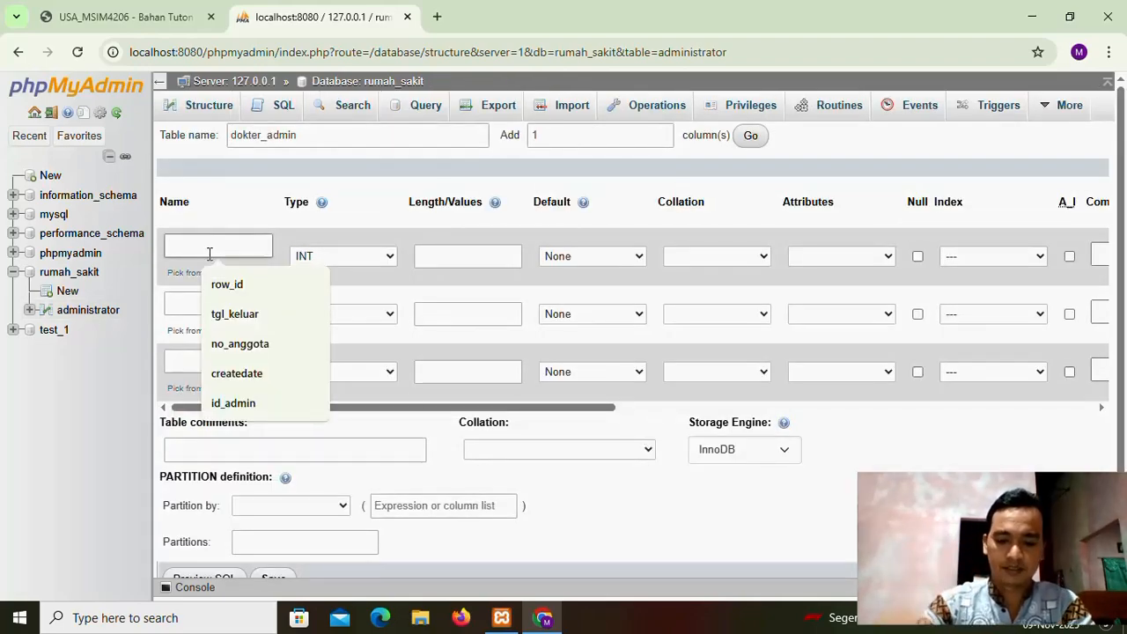
pyautogui.write('id_data')
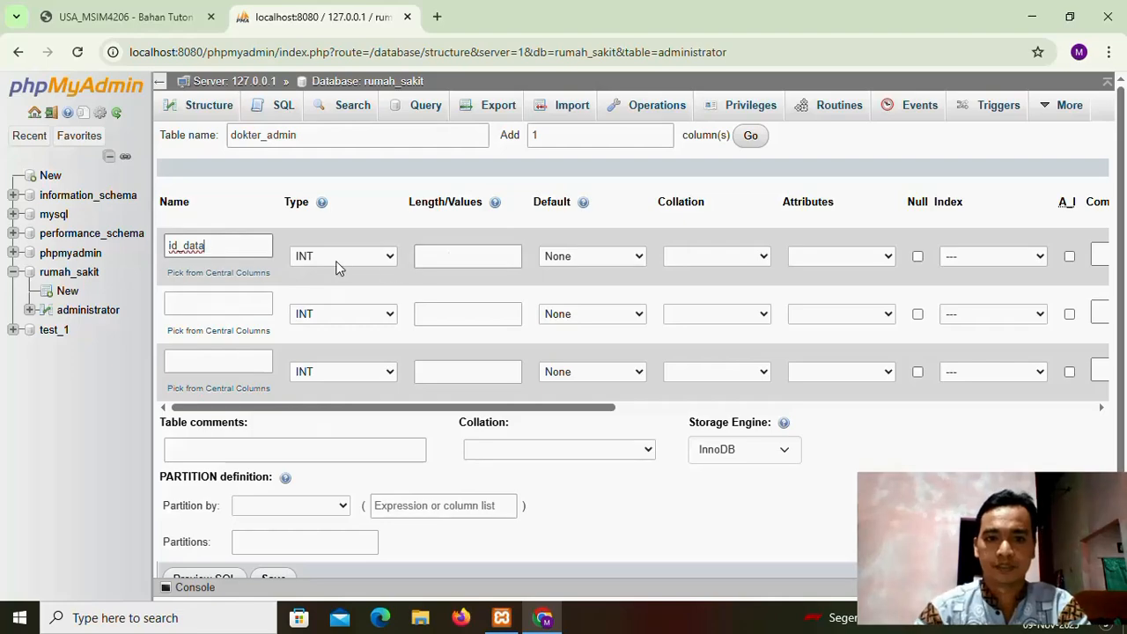
pyautogui.click(438, 256)
pyautogui.write('5')
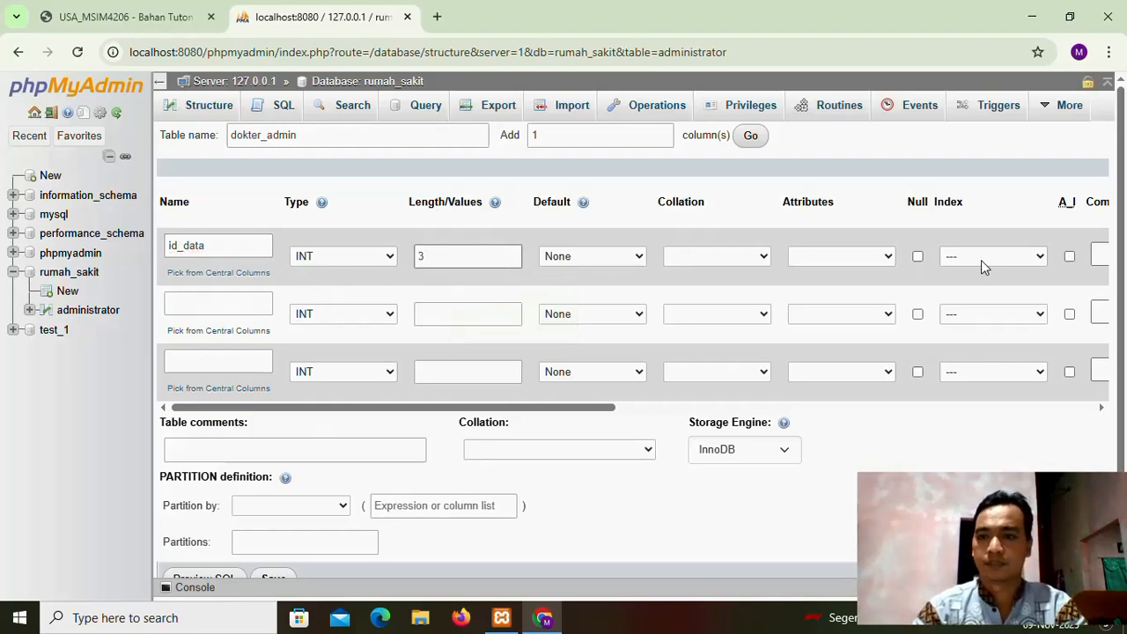
pyautogui.click(981, 257)
pyautogui.click(977, 296)
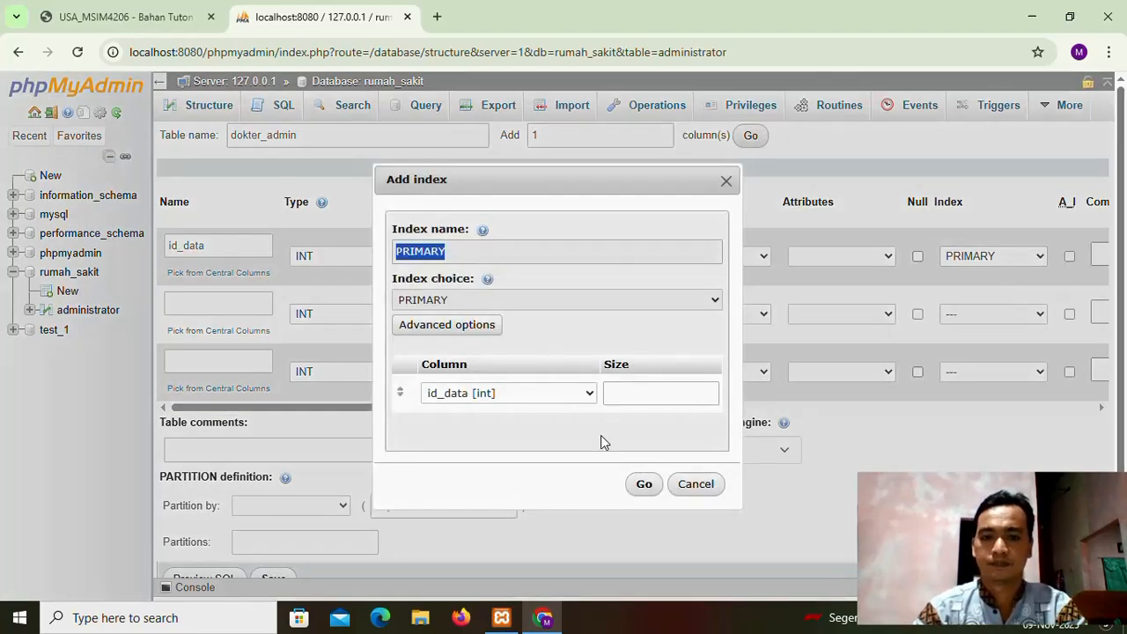
pyautogui.click(644, 483)
pyautogui.click(1068, 257)
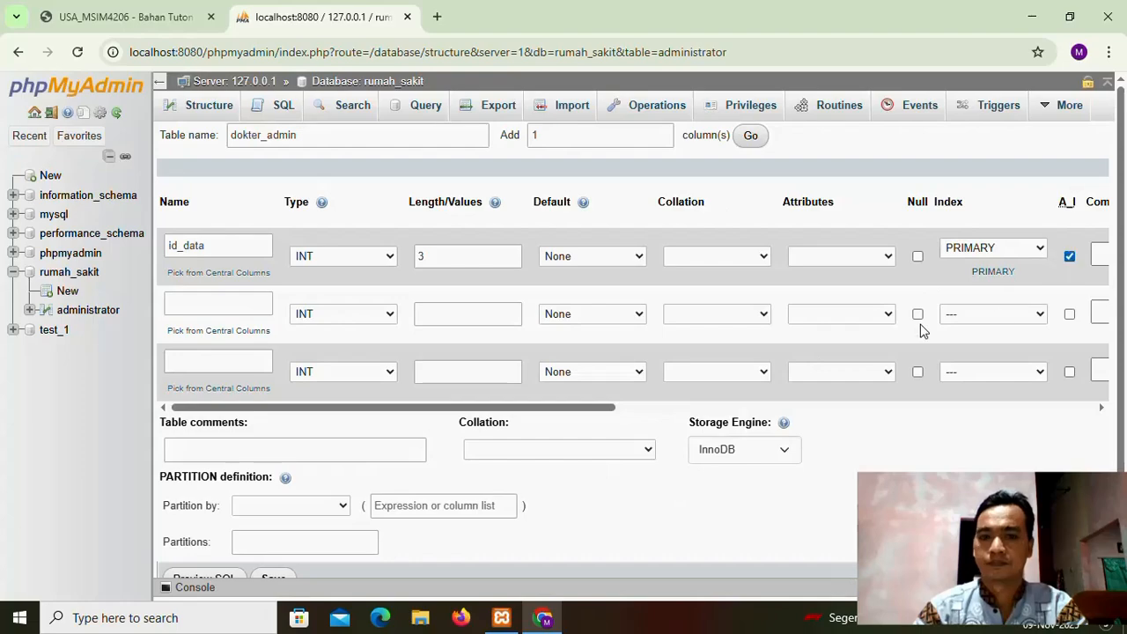
# Step: Define the second column of dokter_admin as id_admin, INT with length 3
pyautogui.click(217, 305)
pyautogui.write('id')
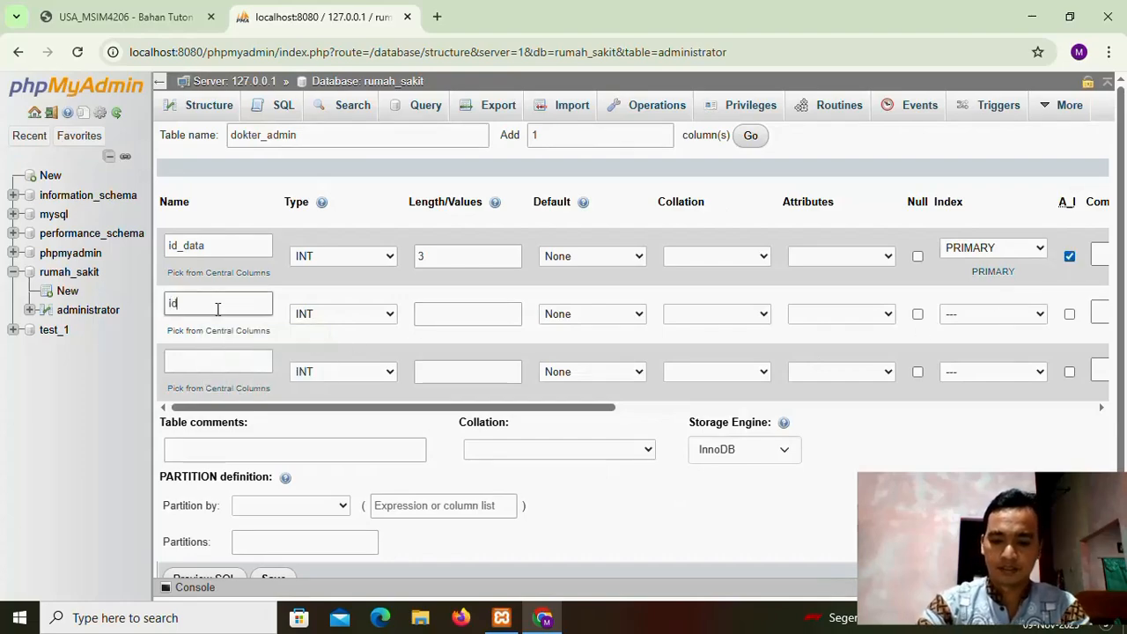
pyautogui.write('_admin')
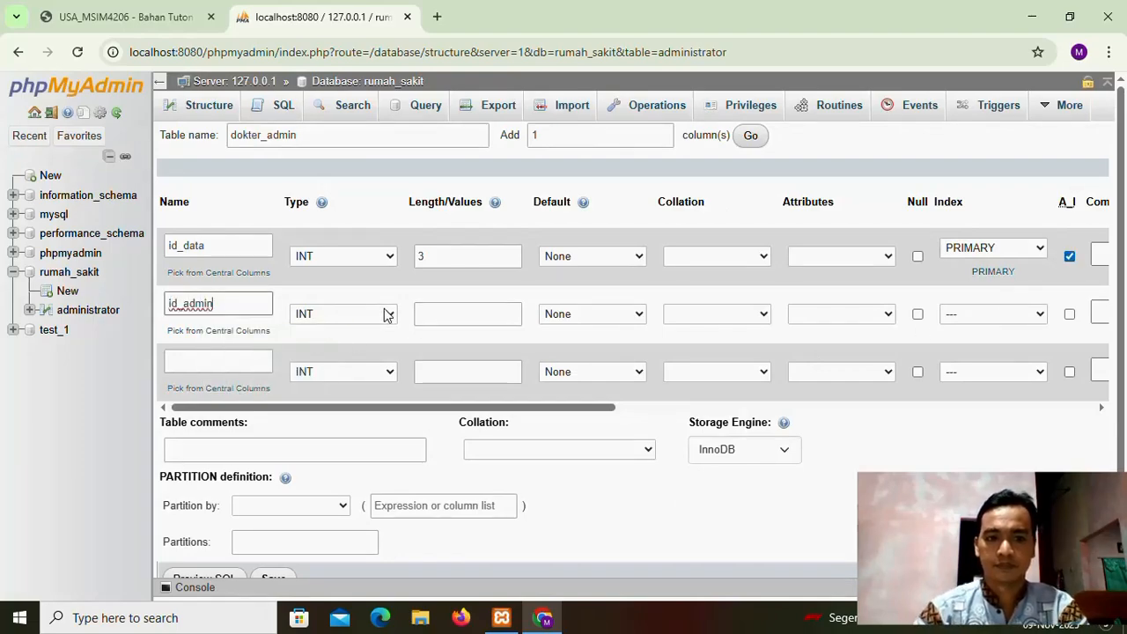
pyautogui.click(430, 314)
pyautogui.write('3')
# Step: Define the third column as id_dokter, INT with length 3, and save the dokter_admin table
pyautogui.click(187, 364)
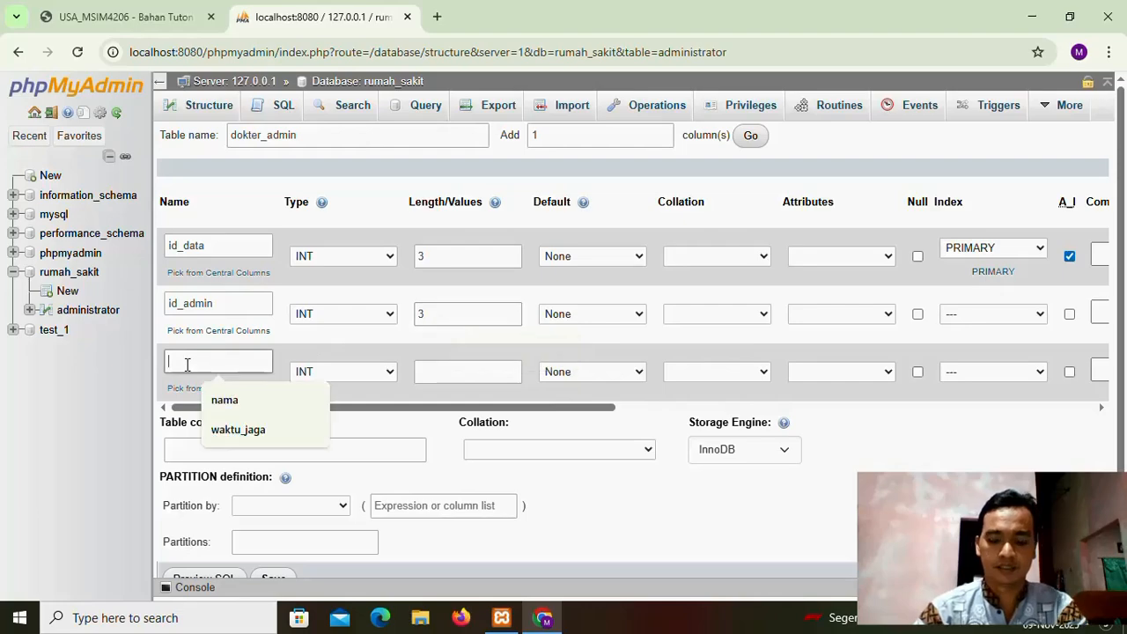
pyautogui.write('id_dokter')
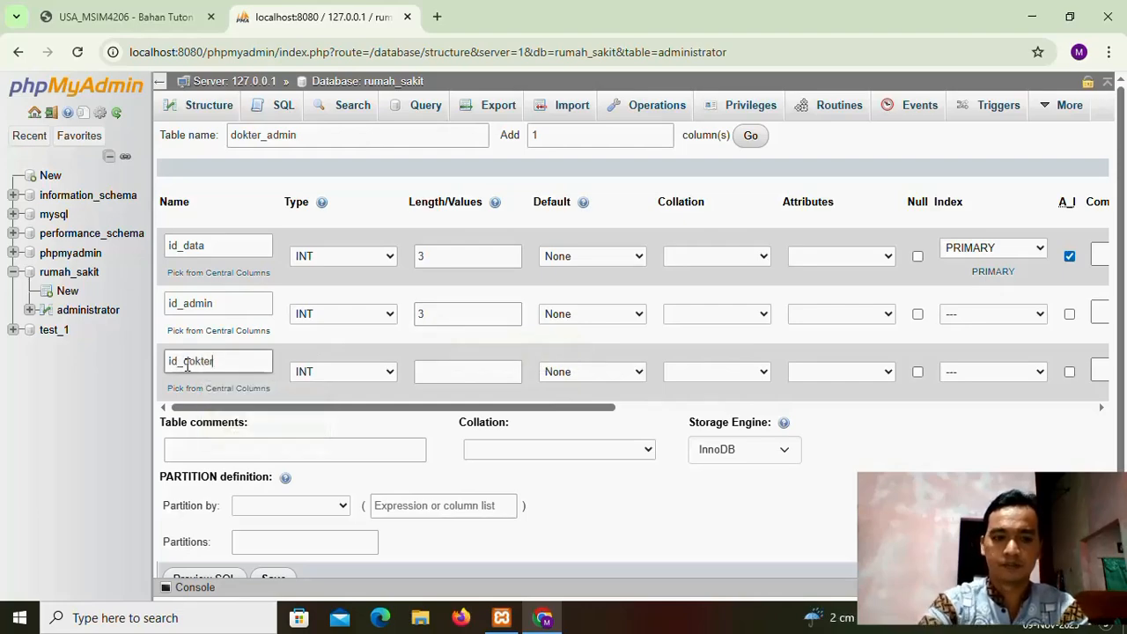
pyautogui.click(447, 373)
pyautogui.write('3')
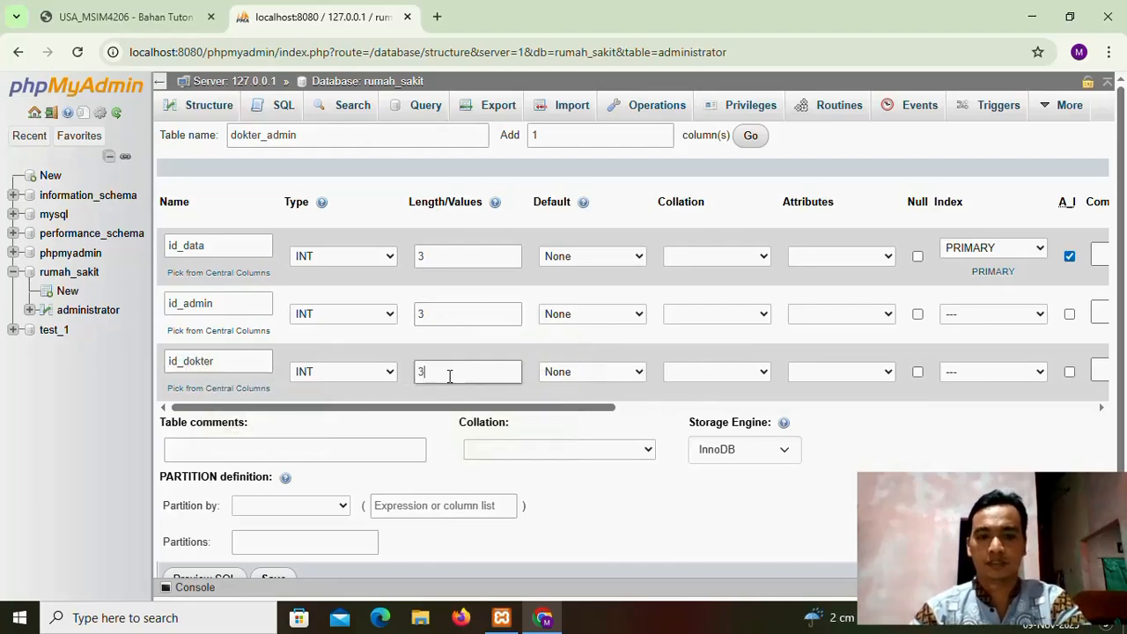
pyautogui.scroll(-1, 498, 468)
pyautogui.click(279, 534)
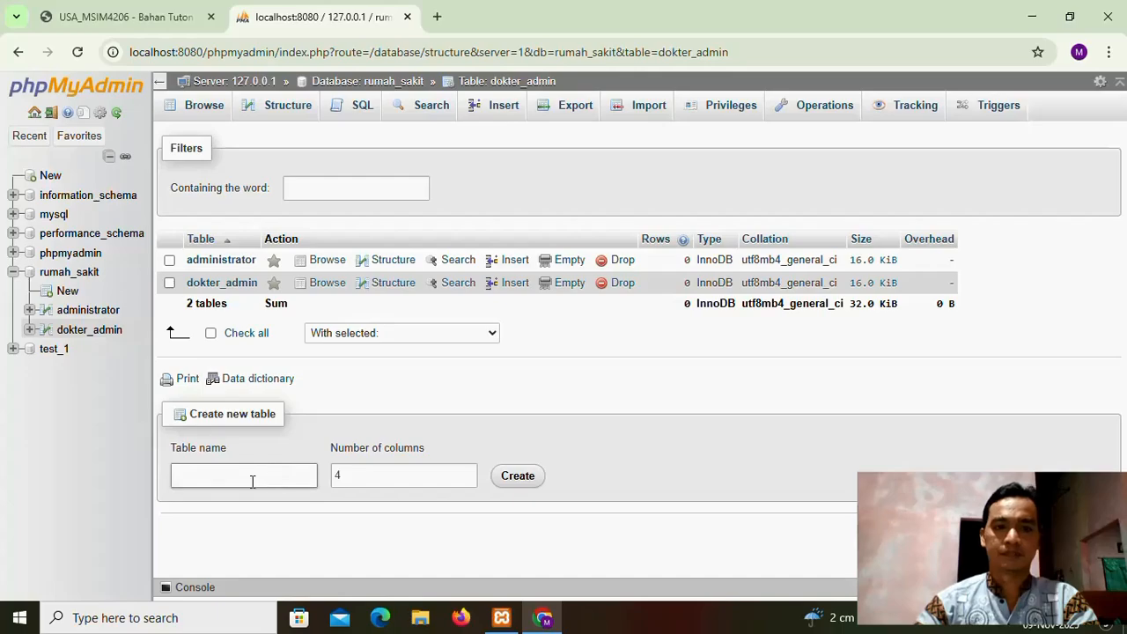
# Step: Look over the structure page of dokter_admin and open a blank new-table form for the rumah_sakit database
pyautogui.scroll(-3, 589, 468)
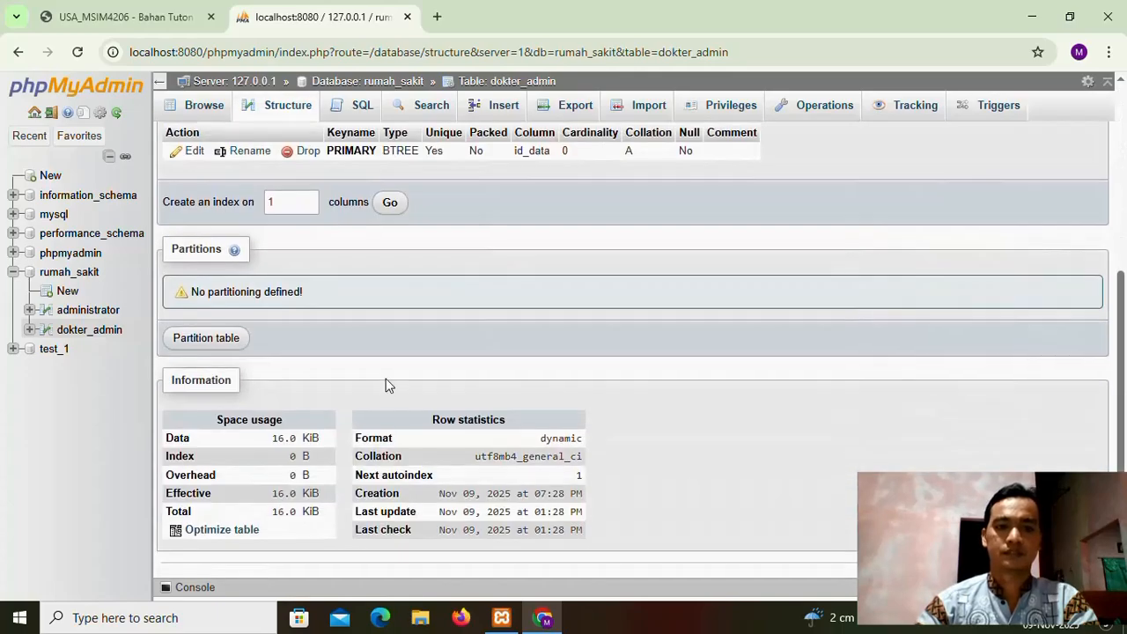
pyautogui.scroll(3, 388, 380)
pyautogui.scroll(-3, 390, 387)
pyautogui.scroll(3, 390, 407)
pyautogui.click(67, 290)
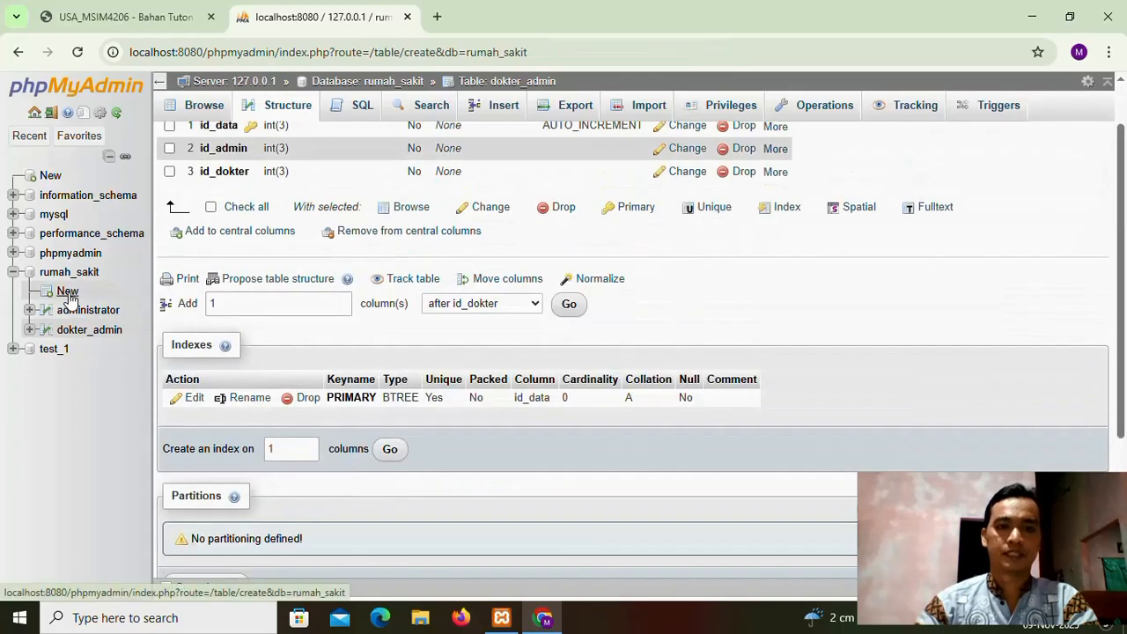
pyautogui.scroll(1, 259, 300)
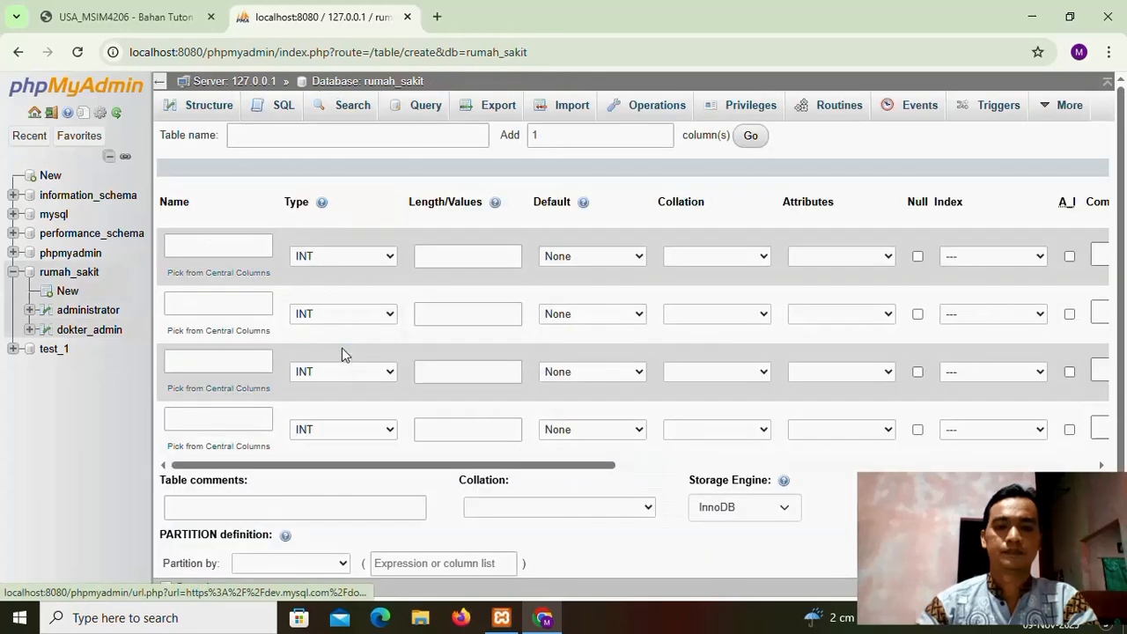
# Step: Name the new table pasien and define its first column as id_pasien, INT with length 3
pyautogui.click(241, 136)
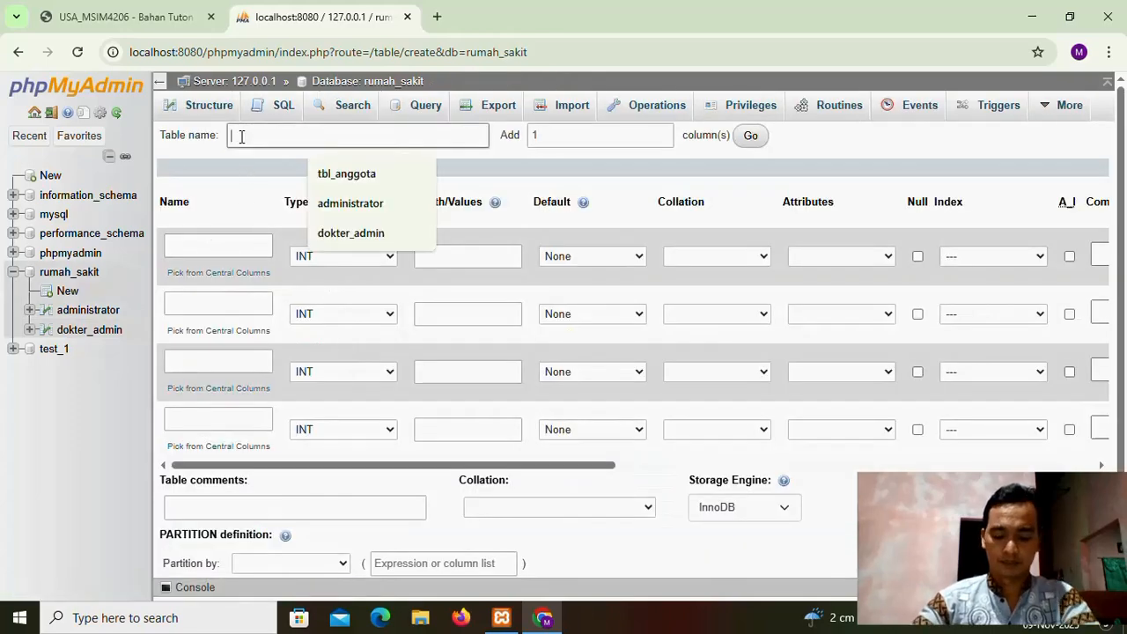
pyautogui.write('pasien')
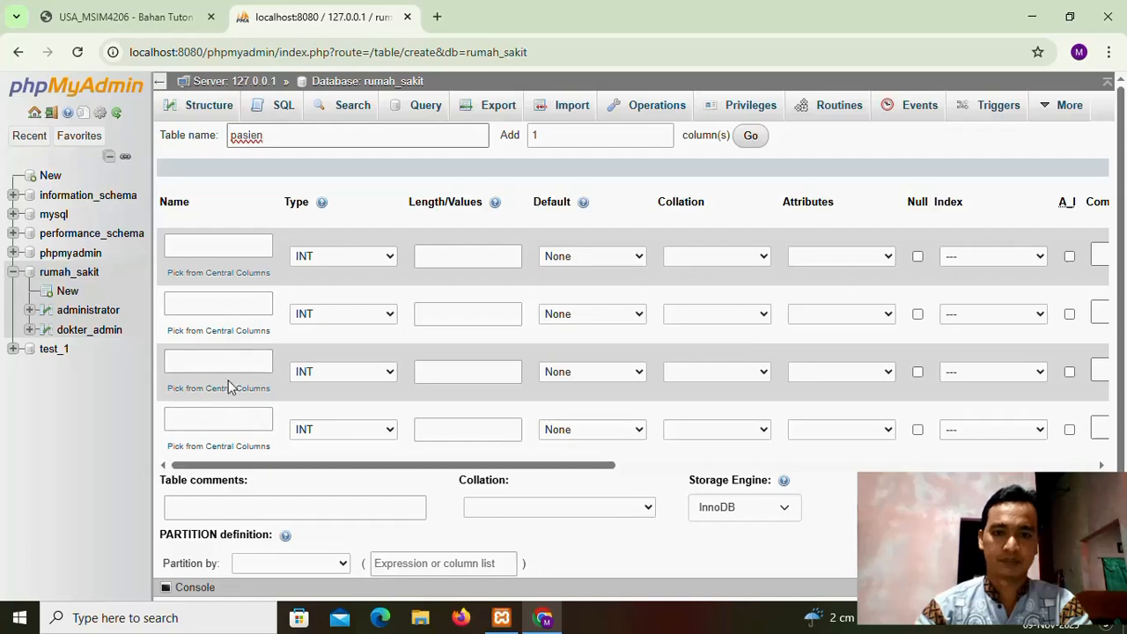
pyautogui.click(187, 243)
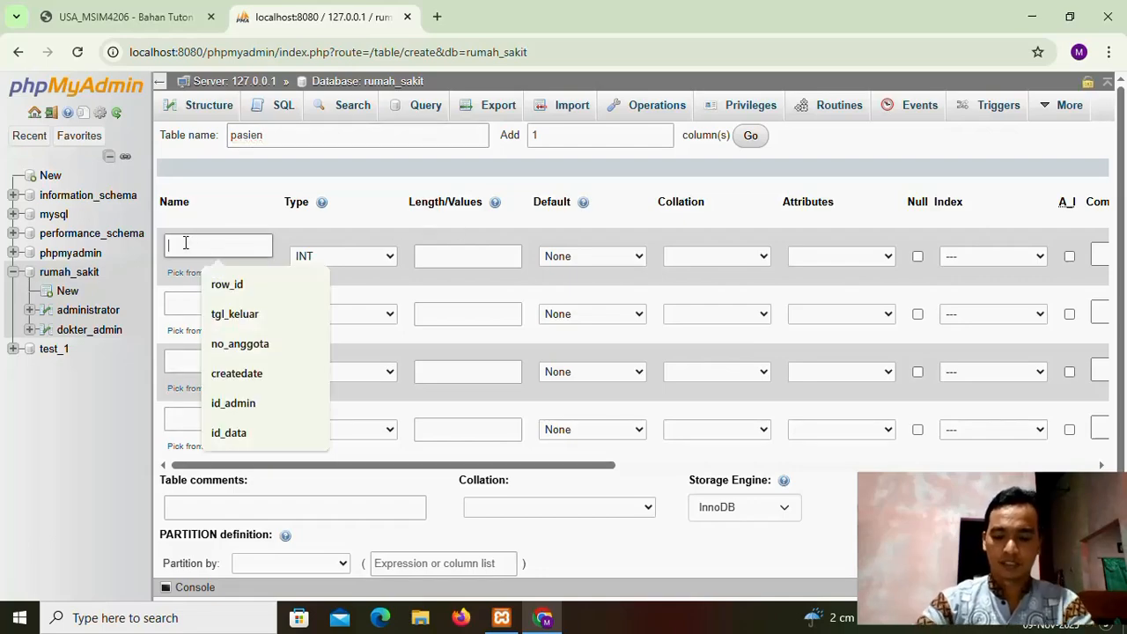
pyautogui.write('id_pasien')
pyautogui.click(445, 254)
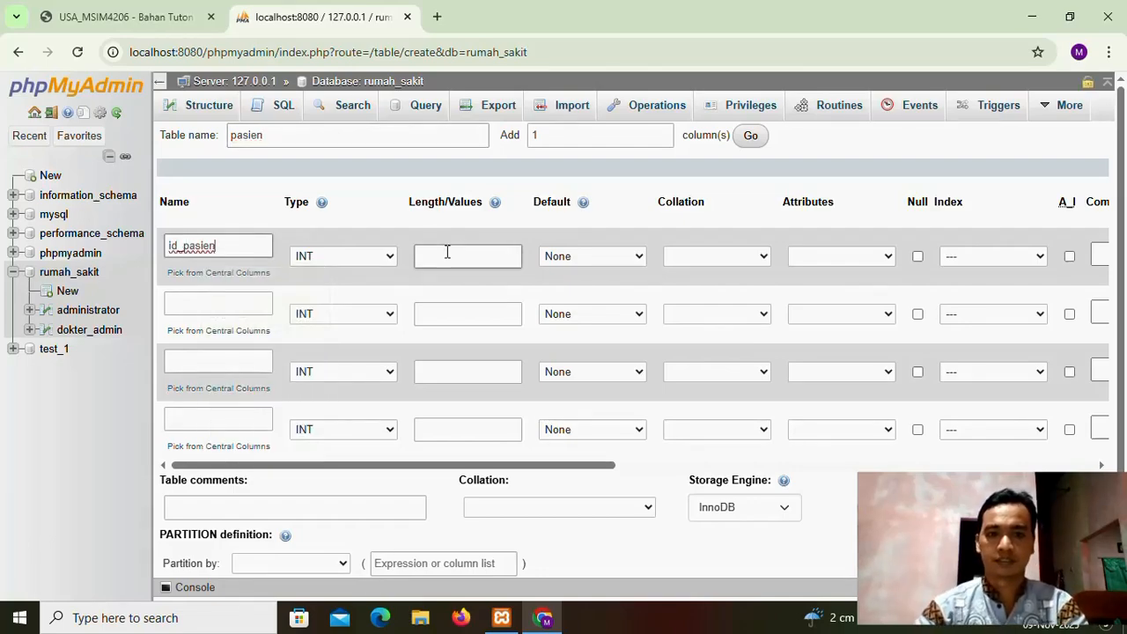
pyautogui.write('3')
# Step: Make id_pasien the primary key and enable auto-increment for it
pyautogui.click(1006, 256)
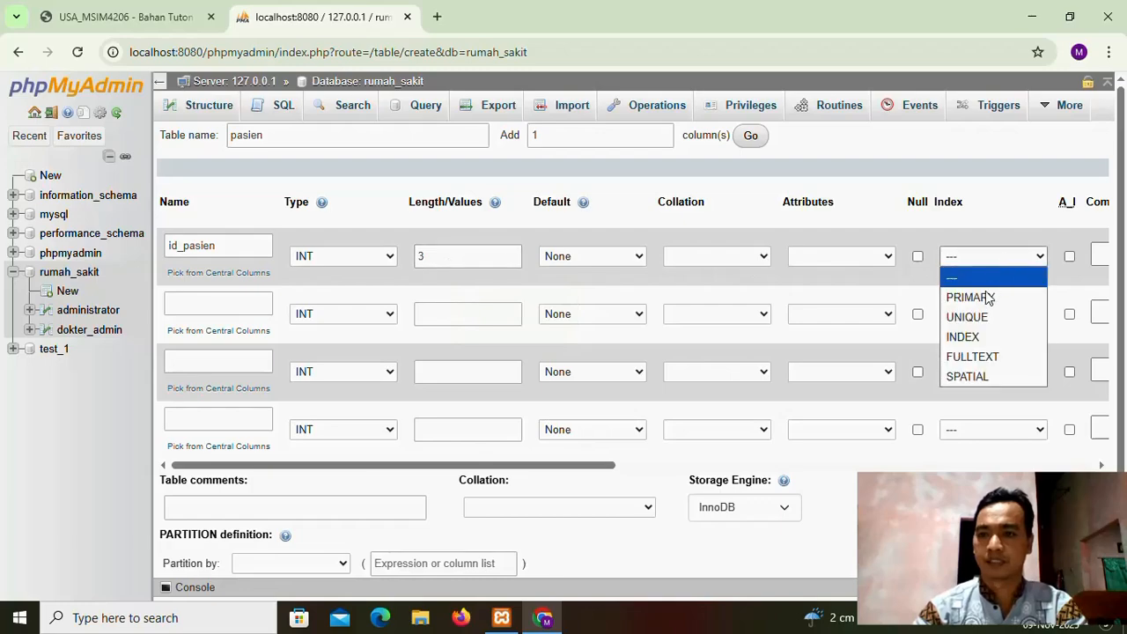
pyautogui.click(985, 296)
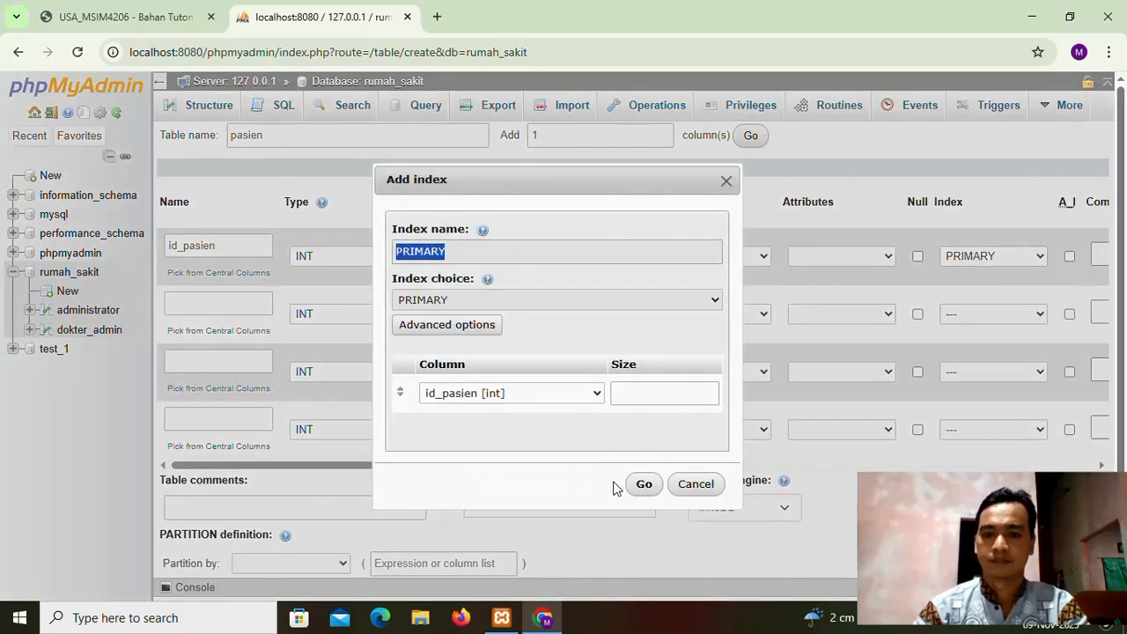
pyautogui.click(639, 485)
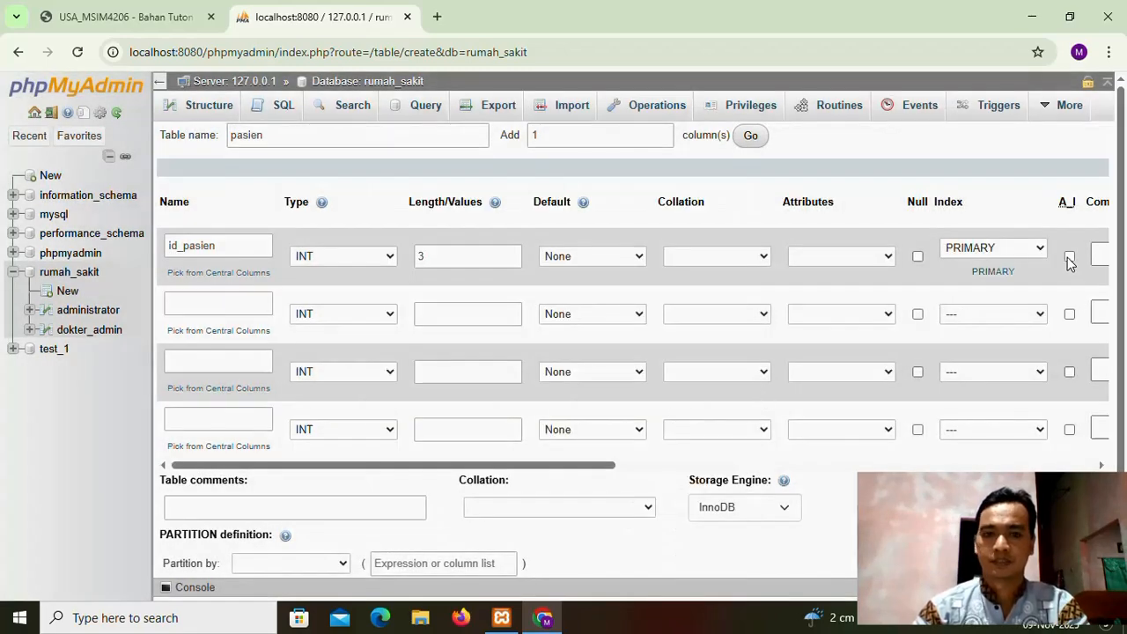
pyautogui.click(1068, 258)
# Step: Define the second column of pasien as nama_pasien, VARCHAR with length 30
pyautogui.click(231, 306)
pyautogui.write('nam')
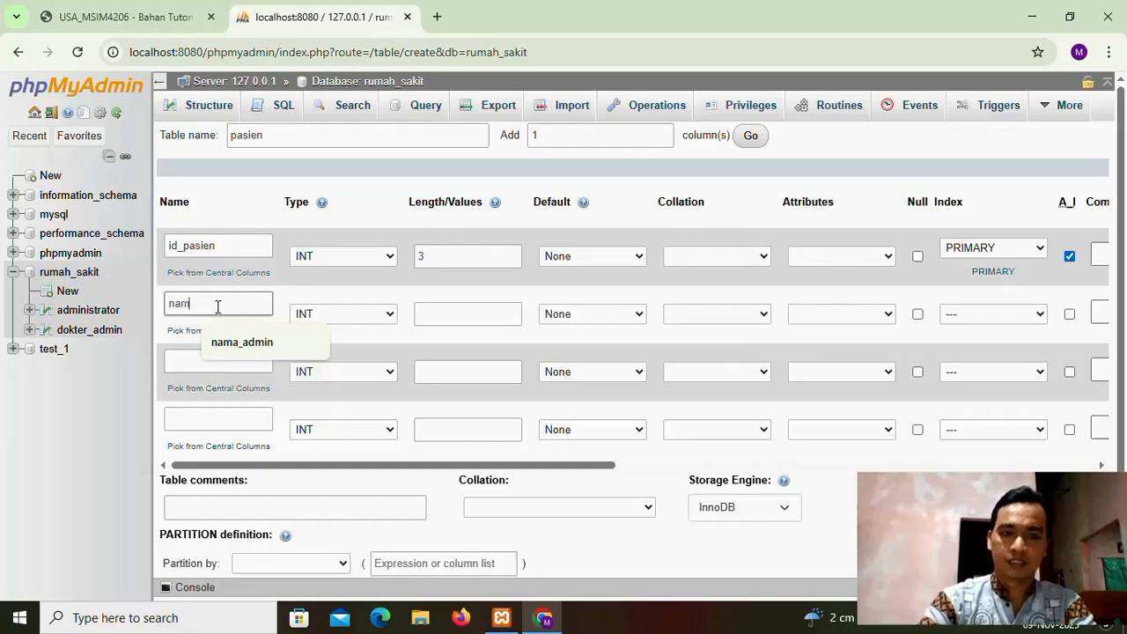
pyautogui.write('a_pasien')
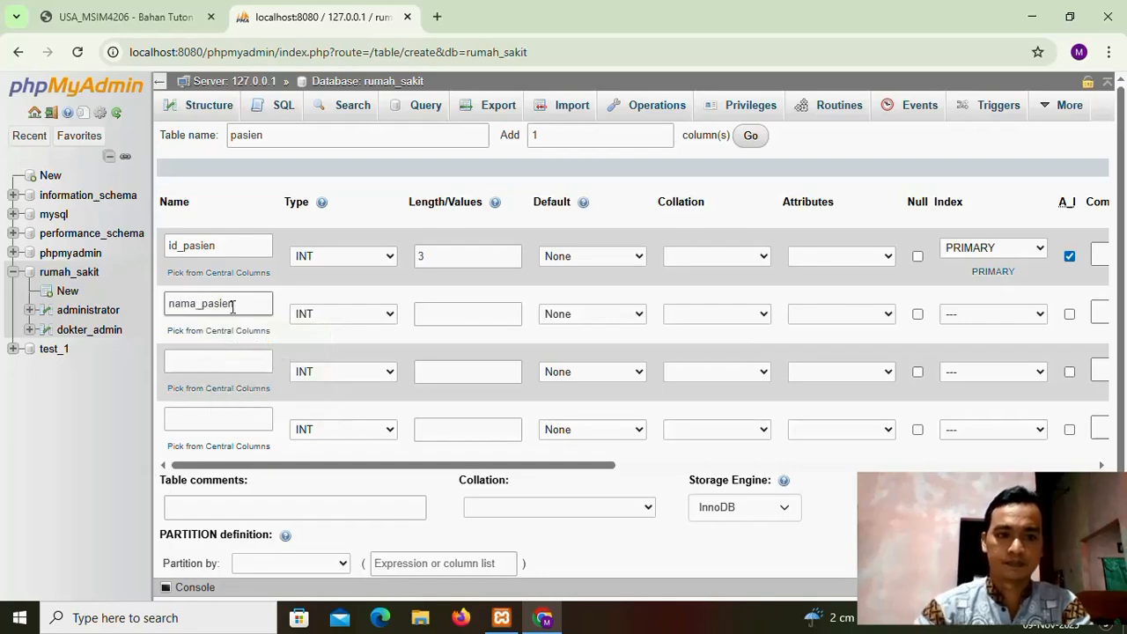
pyautogui.click(364, 315)
pyautogui.press('Down')
pyautogui.click(435, 315)
pyautogui.write('30')
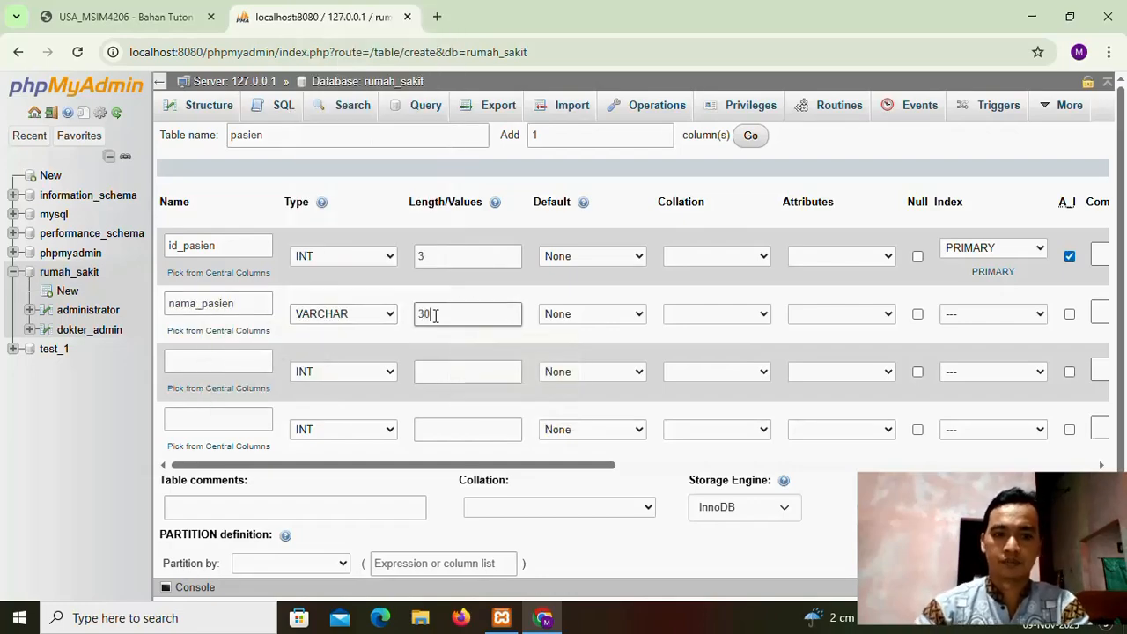
# Step: Define the third column of pasien as alamat, VARCHAR with length 100
pyautogui.click(244, 362)
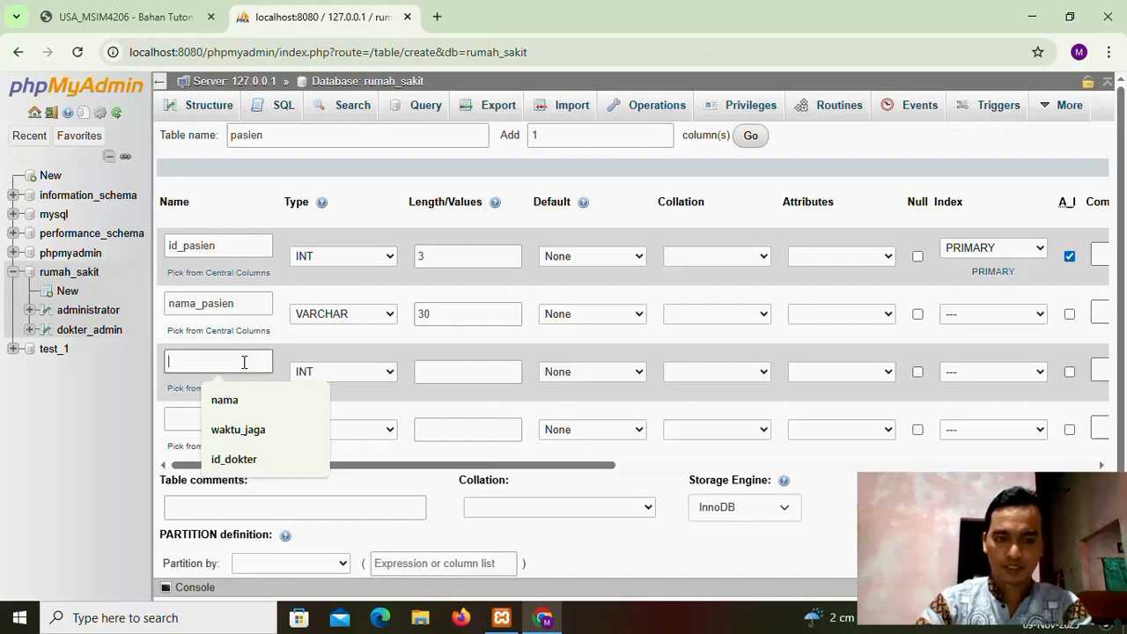
pyautogui.write('alam')
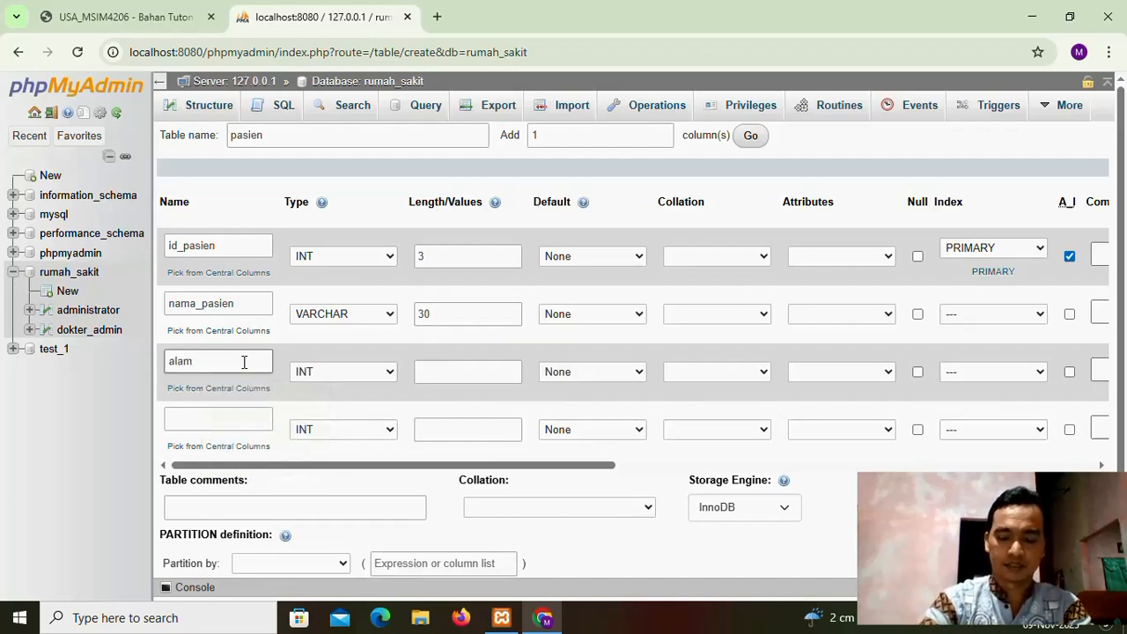
pyautogui.write('at')
pyautogui.click(339, 371)
pyautogui.press('Down')
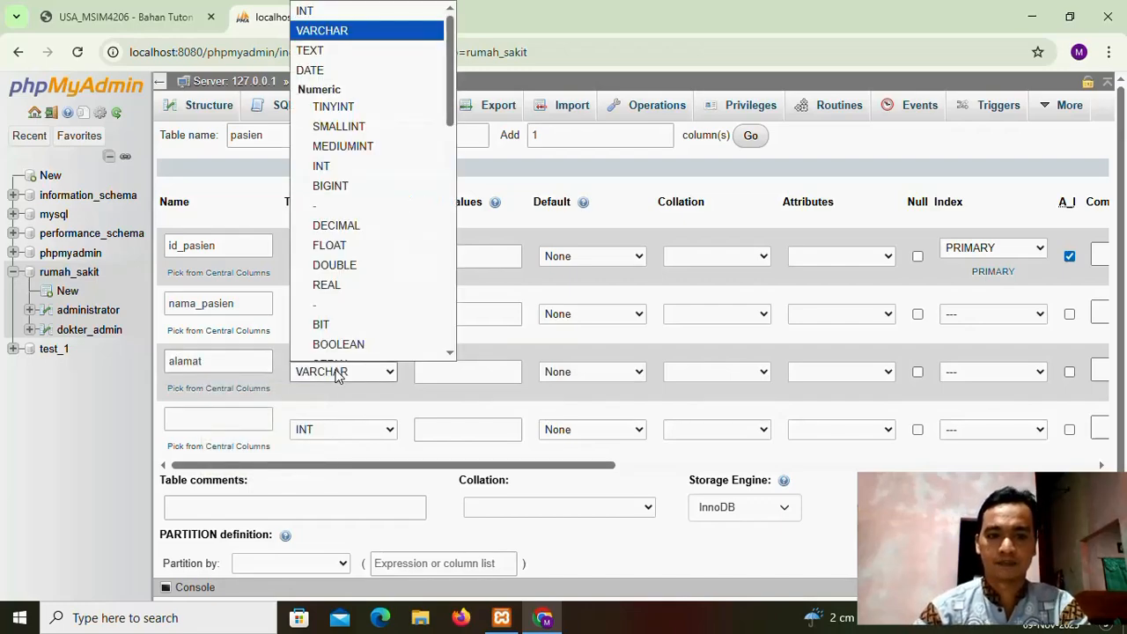
pyautogui.click(458, 373)
pyautogui.write('100')
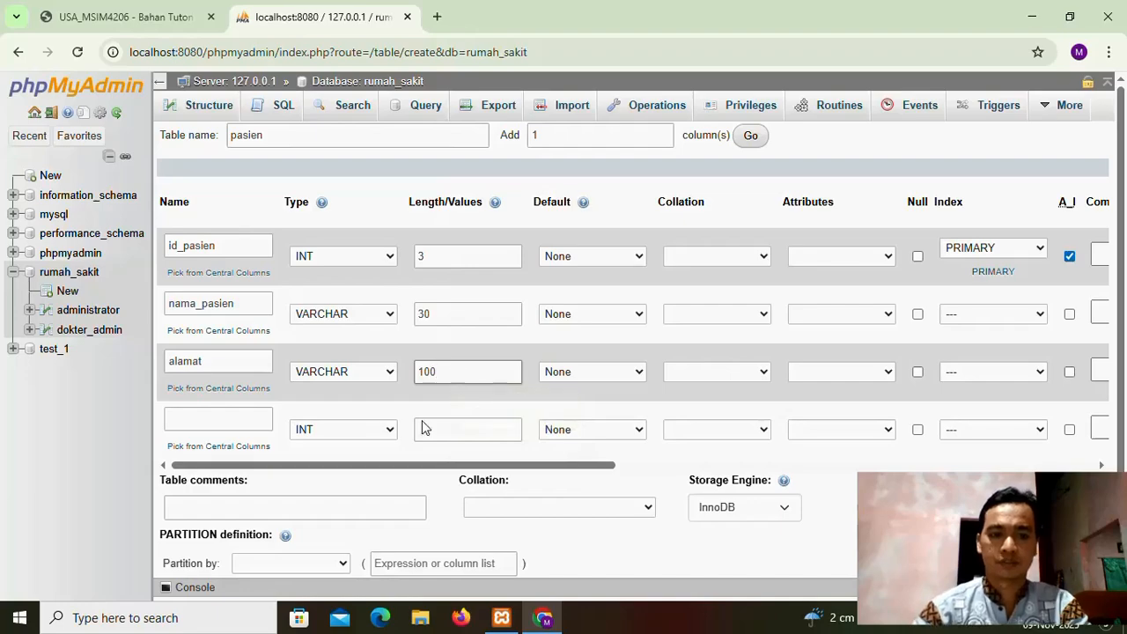
# Step: Define the fourth column as jenis_kelamin, VARCHAR with length 1, and save the pasien table
pyautogui.click(205, 420)
pyautogui.write('jenis_kelamin')
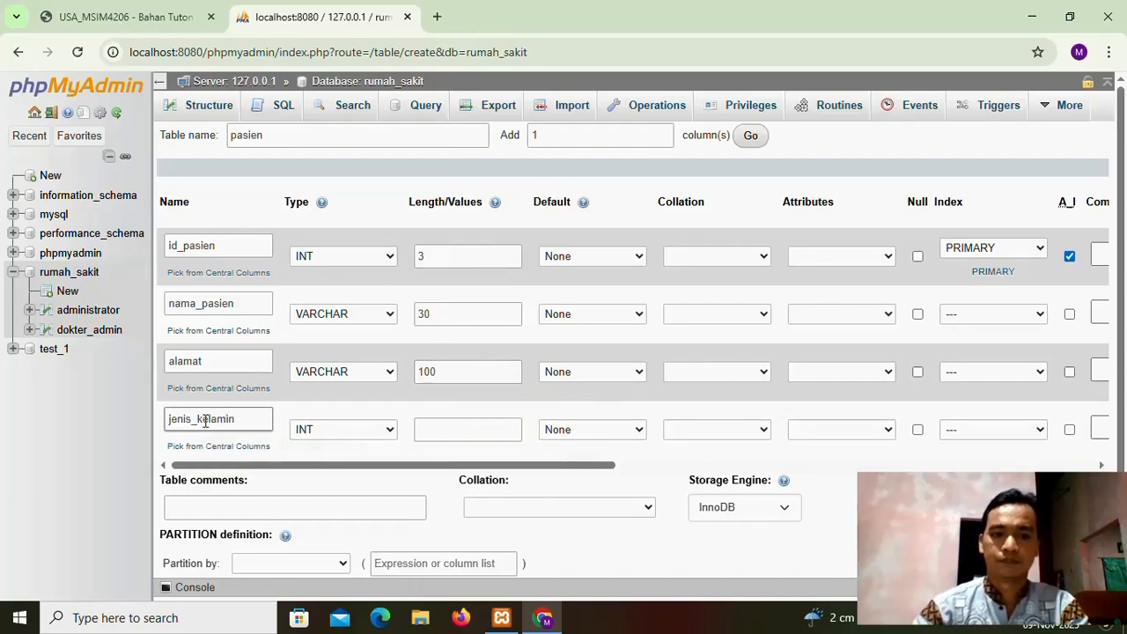
pyautogui.click(322, 429)
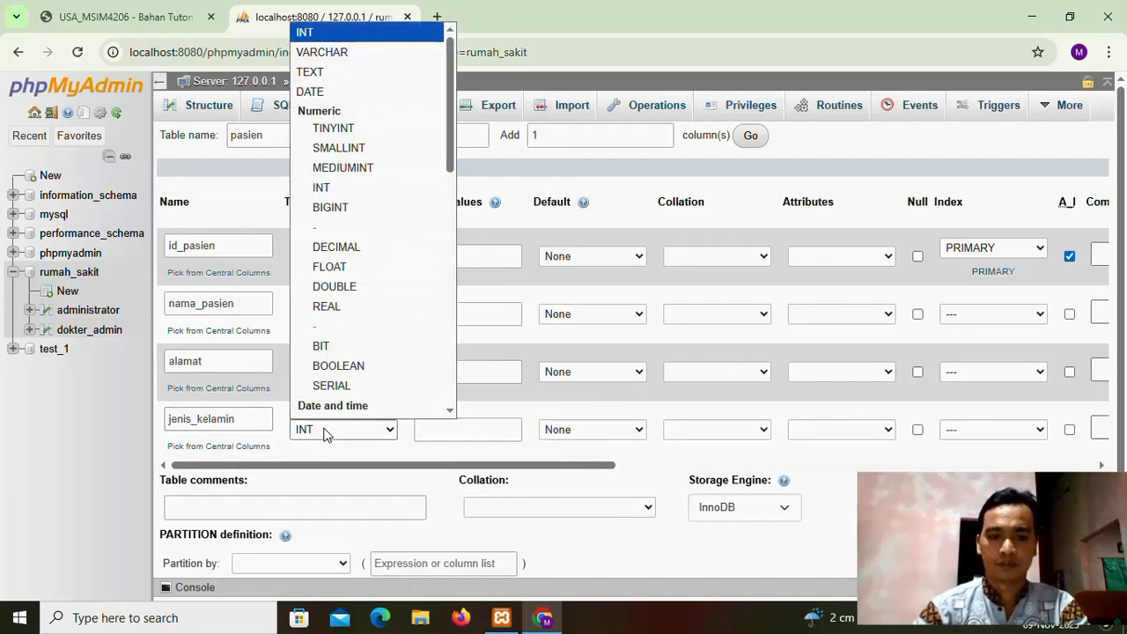
pyautogui.press('Down')
pyautogui.click(436, 431)
pyautogui.write('1')
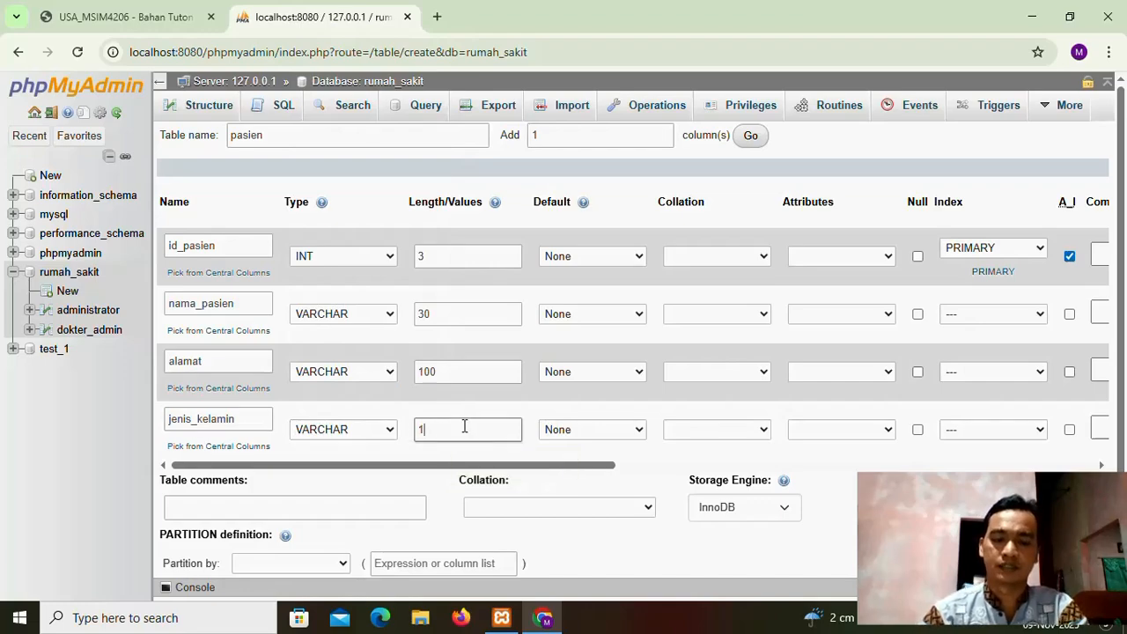
pyautogui.scroll(-2, 448, 448)
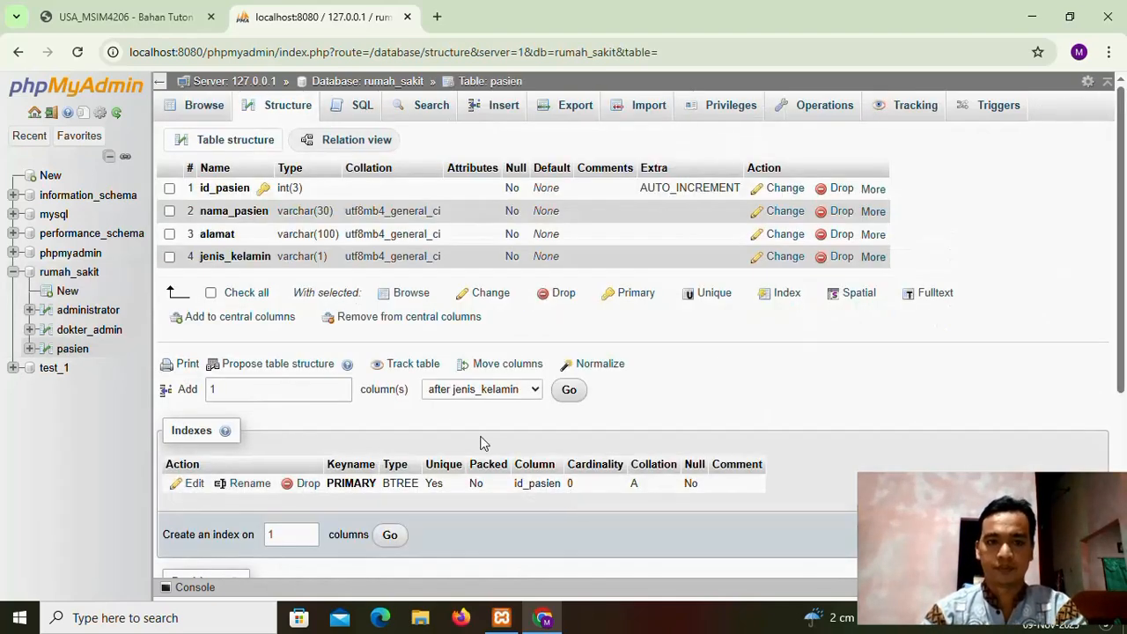
# Step: Start another new table in the rumah_sakit database and name it dokter
pyautogui.click(64, 292)
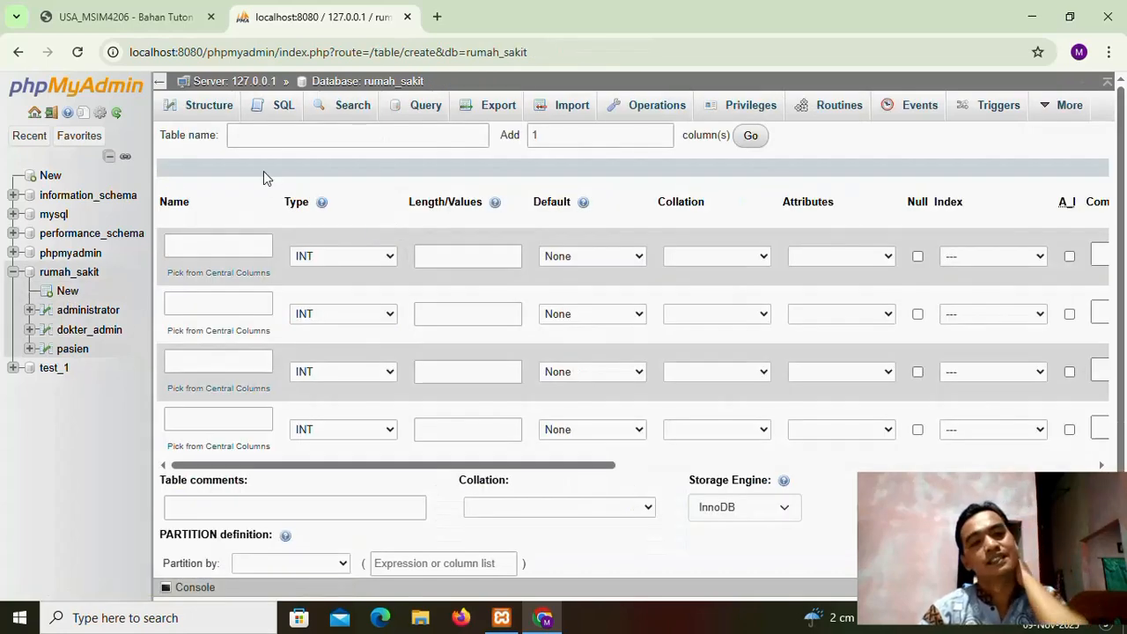
pyautogui.click(262, 140)
pyautogui.write('dok')
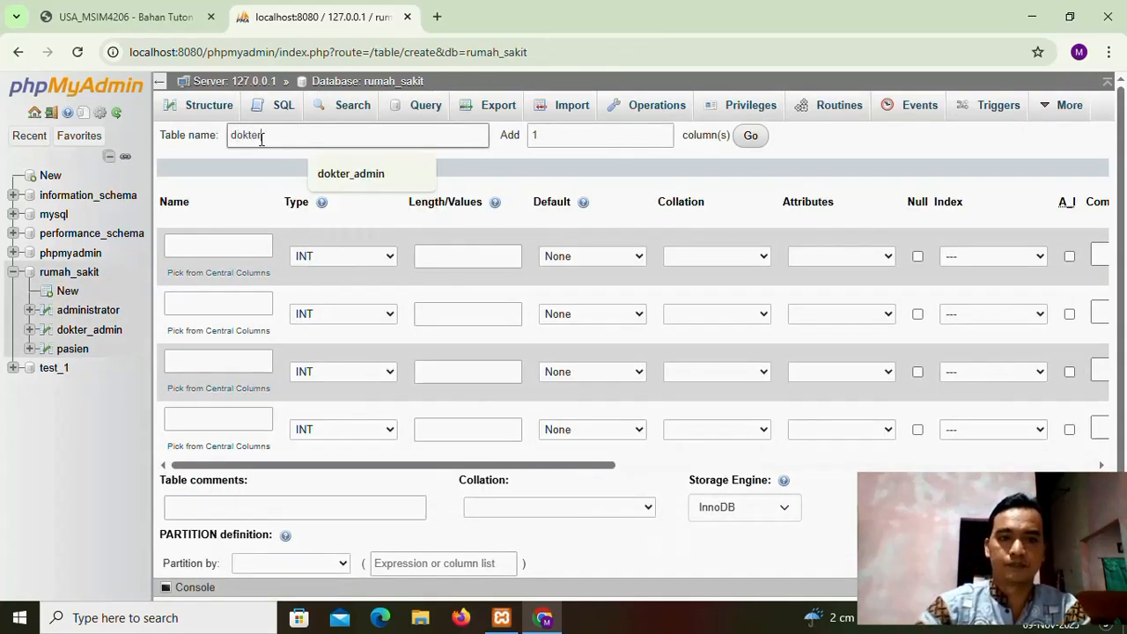
pyautogui.write('ter')
# Step: Define the first column of dokter as id_dokter, INT with length 3, set as the primary key with auto-increment
pyautogui.click(194, 250)
pyautogui.write('id_dokter')
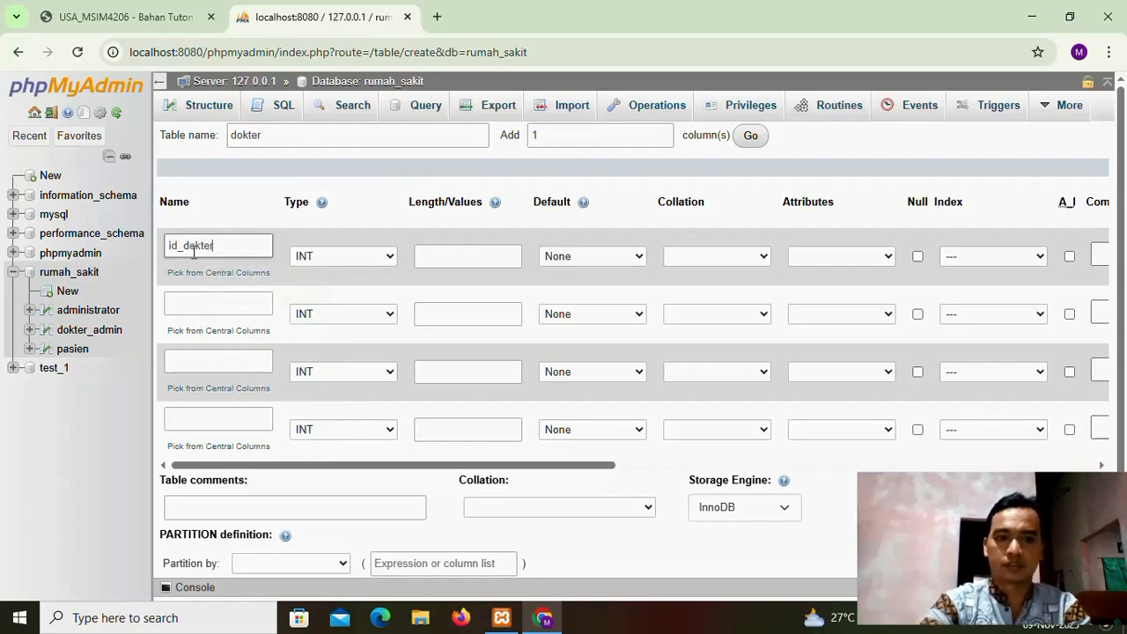
pyautogui.click(392, 277)
pyautogui.click(440, 257)
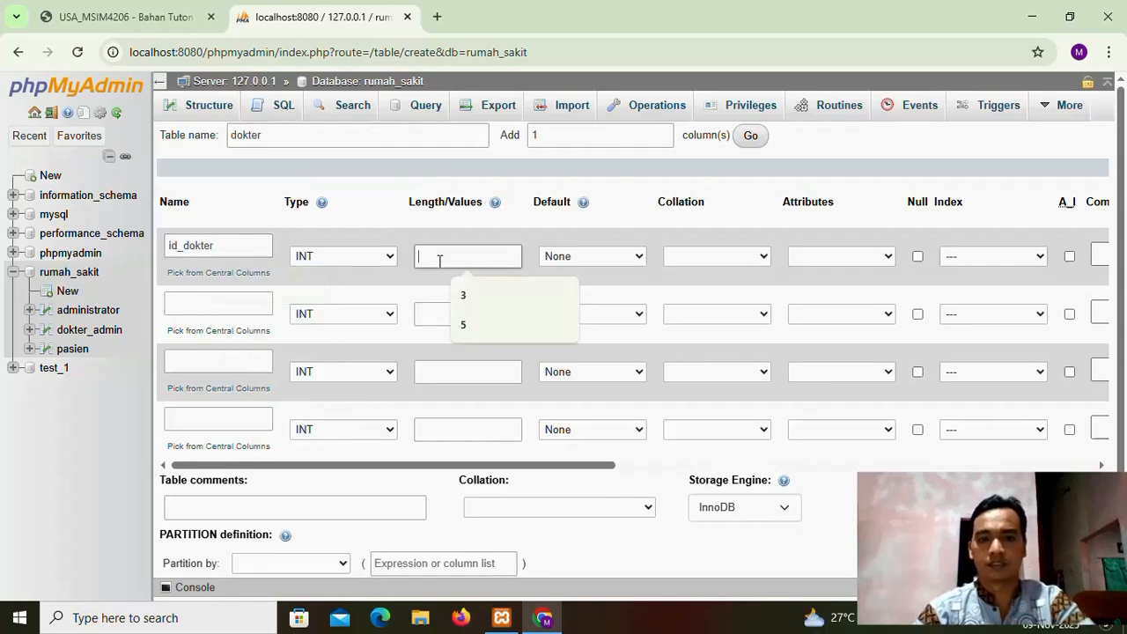
pyautogui.write('3')
pyautogui.click(1012, 256)
pyautogui.click(995, 297)
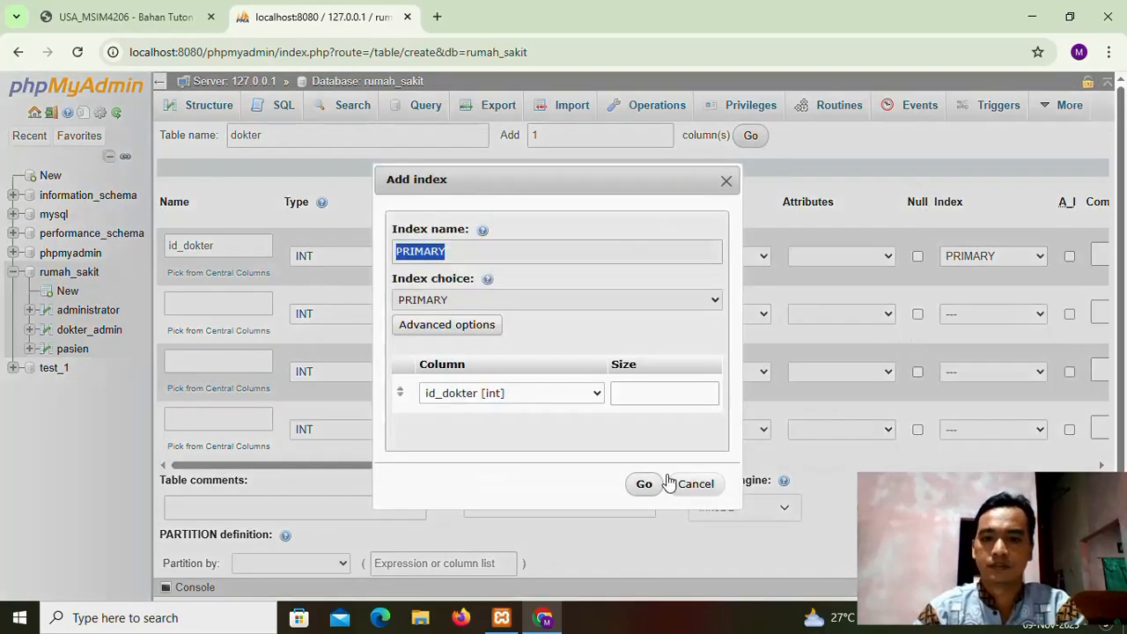
pyautogui.click(643, 483)
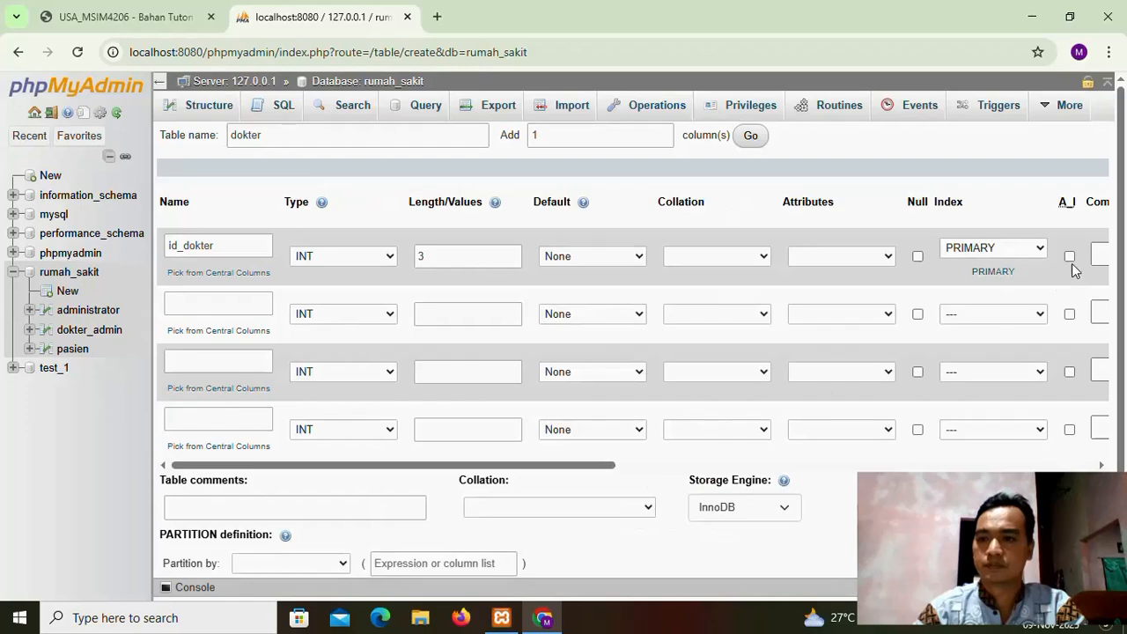
pyautogui.click(1069, 256)
# Step: Define the second column of dokter as nama_dokter, VARCHAR with length 30
pyautogui.click(198, 303)
pyautogui.write('nama')
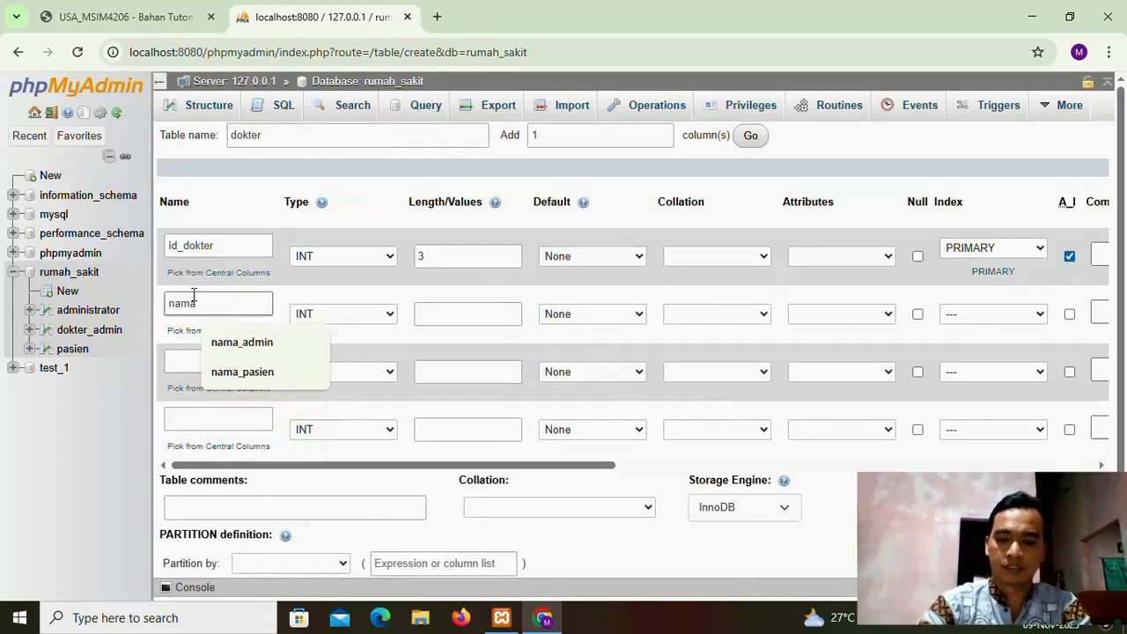
pyautogui.write('_dokter')
pyautogui.click(351, 313)
pyautogui.press('v')
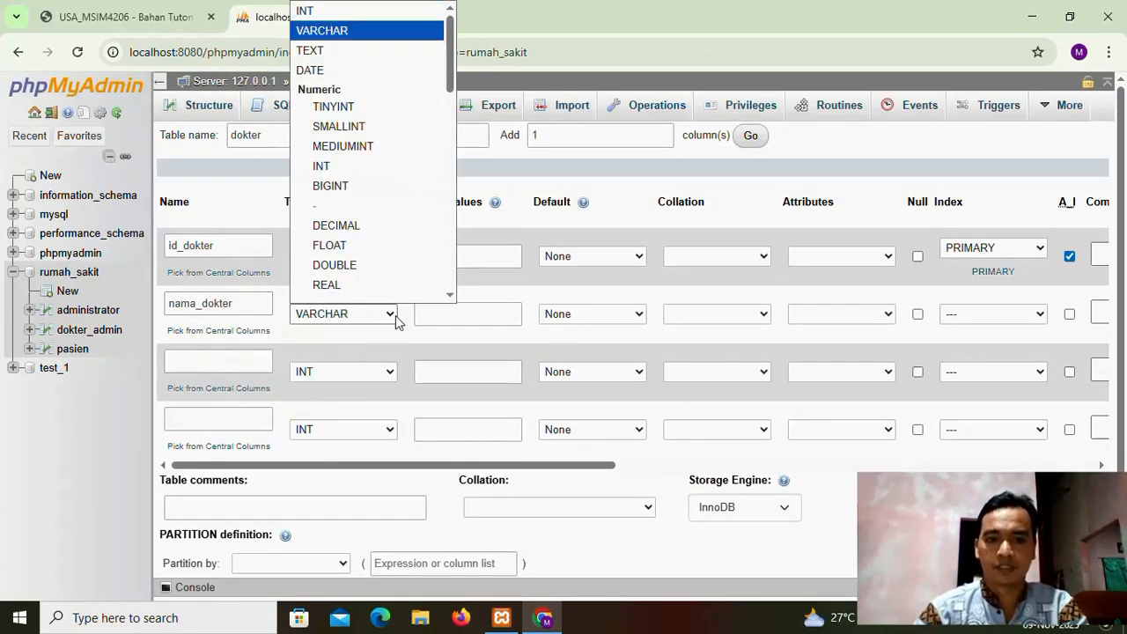
pyautogui.click(443, 315)
pyautogui.write('30')
# Step: Define the third column of dokter as alamat, VARCHAR with length 100
pyautogui.click(222, 363)
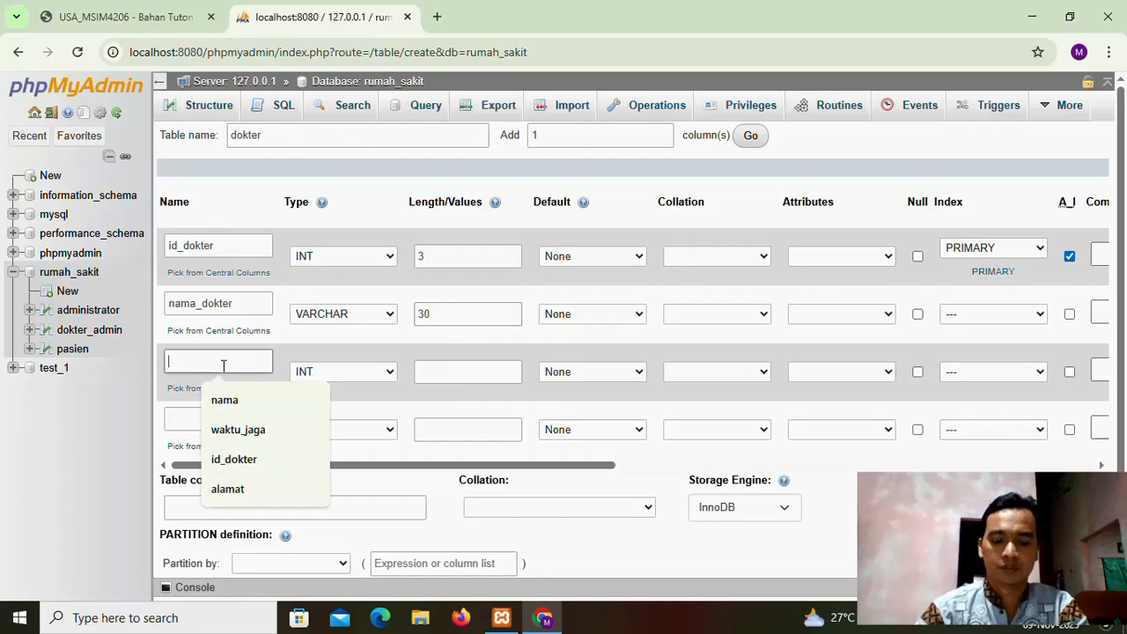
pyautogui.write('alam')
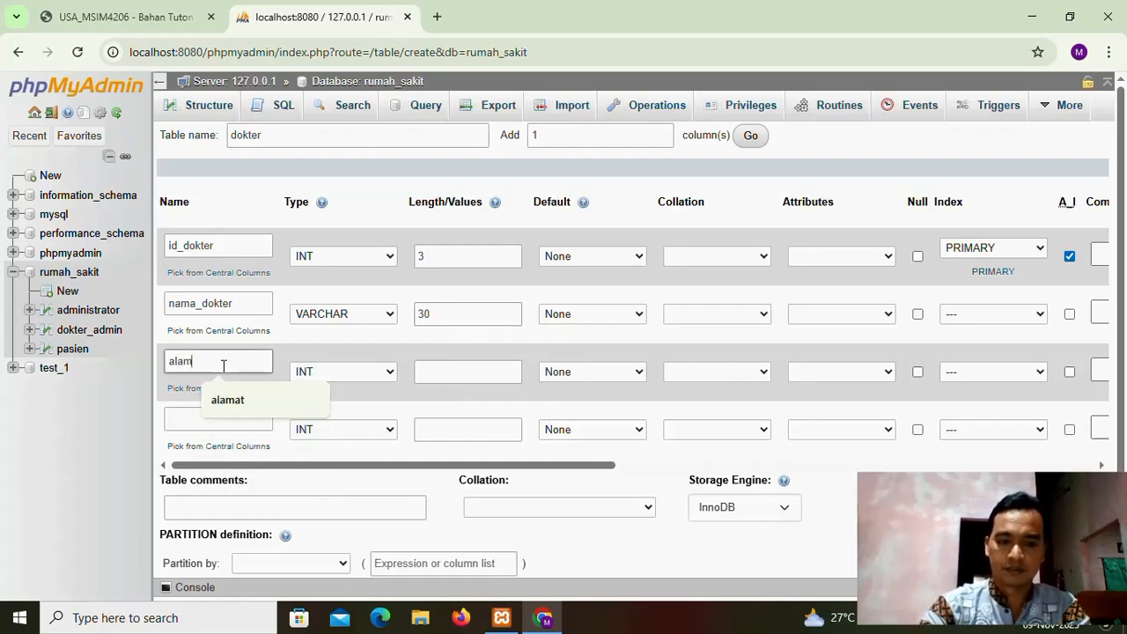
pyautogui.write('at')
pyautogui.click(368, 372)
pyautogui.press('v')
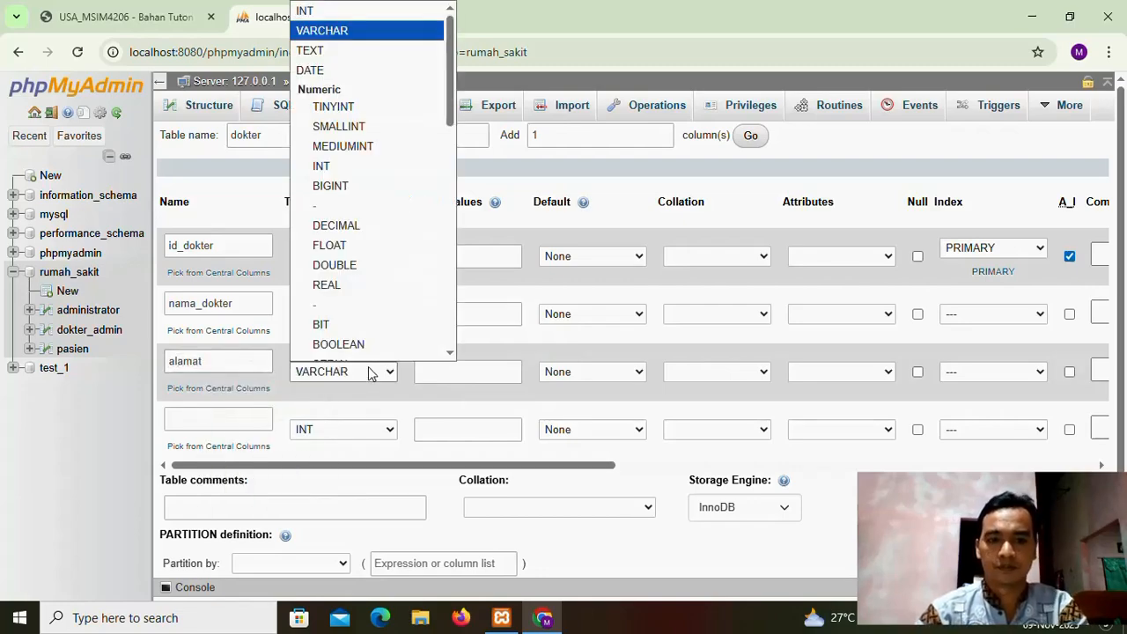
pyautogui.click(448, 372)
pyautogui.click(447, 372)
pyautogui.write('100')
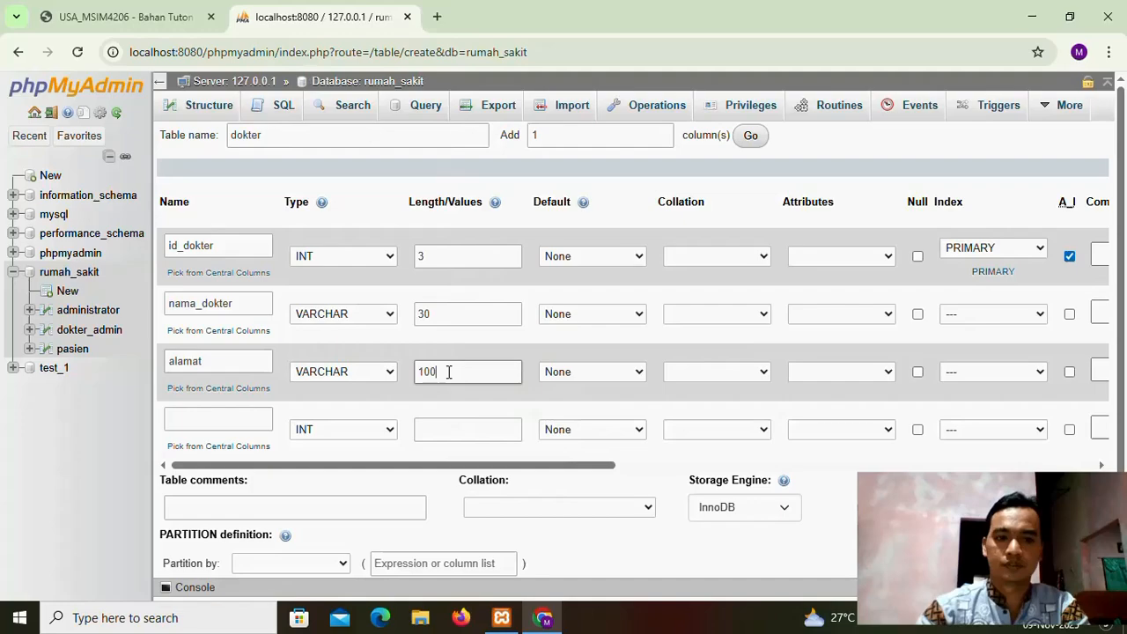
# Step: Define the fourth column of dokter as tgl_lahir with the DATE type
pyautogui.click(227, 417)
pyautogui.write('tgl')
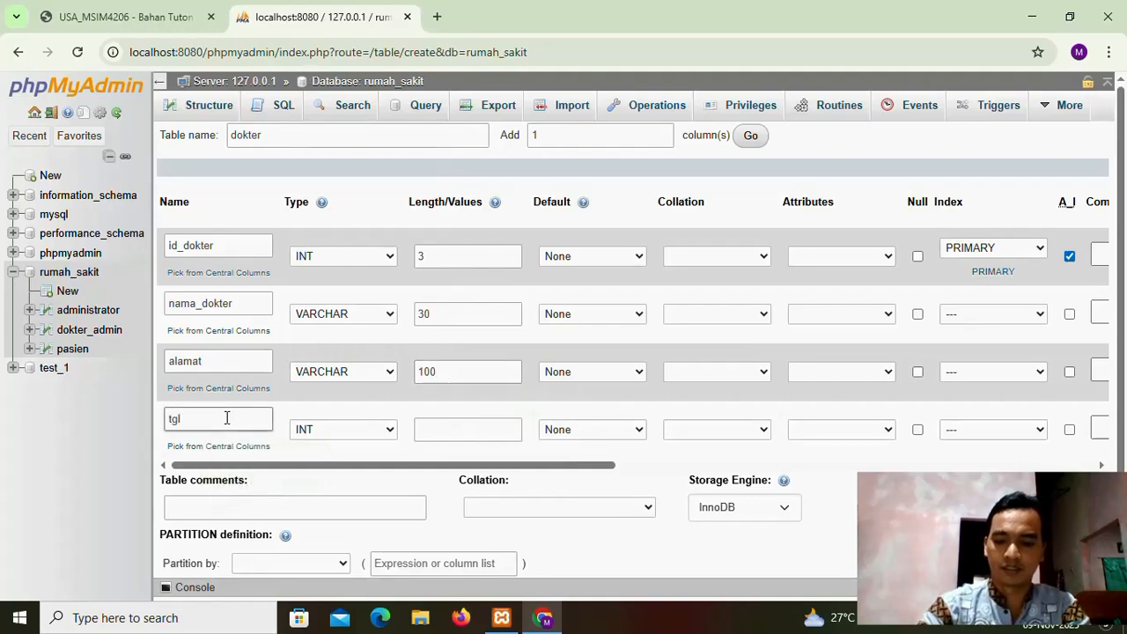
pyautogui.write('_lahir')
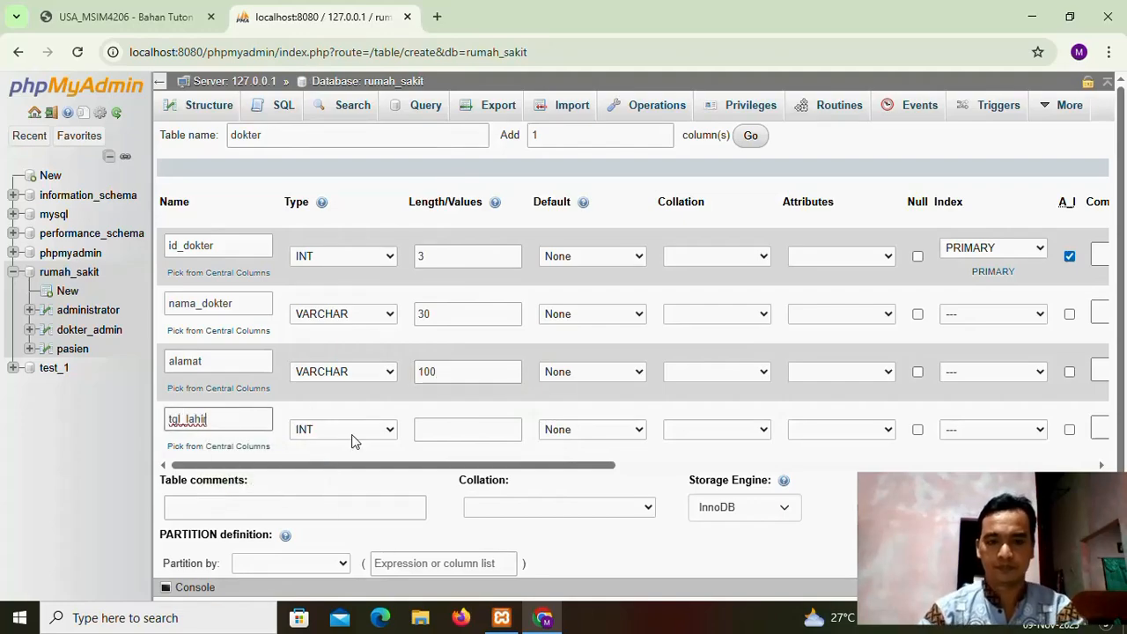
pyautogui.click(348, 434)
pyautogui.press('Down')
pyautogui.press('Down')
pyautogui.press('Down')
pyautogui.press('Return')
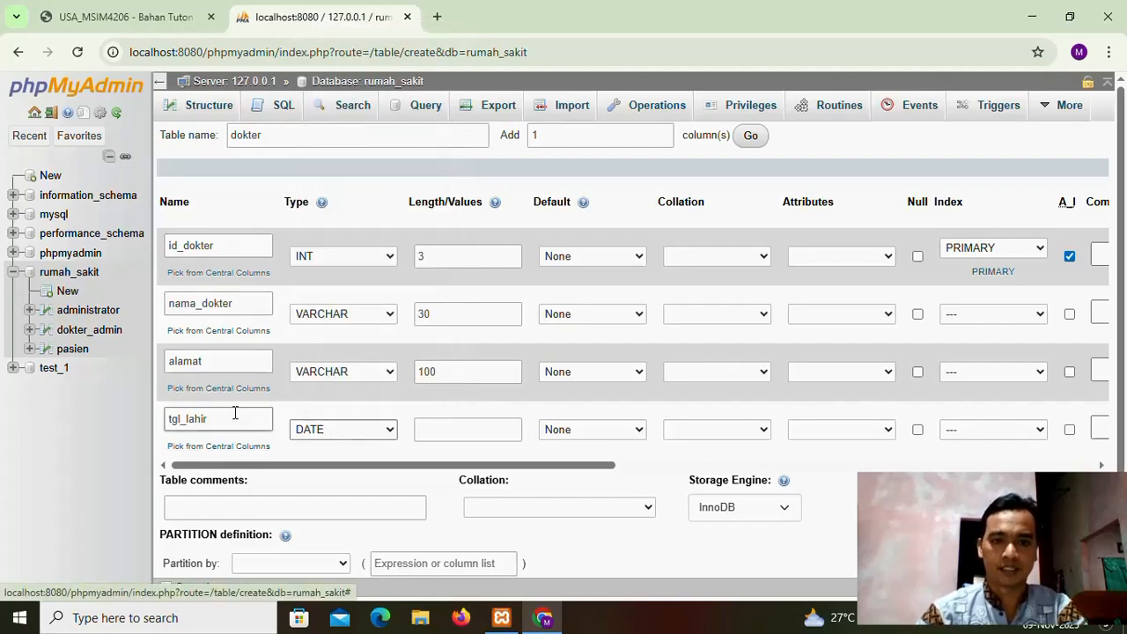
# Step: Add 3 more column rows to the dokter table definition
pyautogui.doubleClick(537, 136)
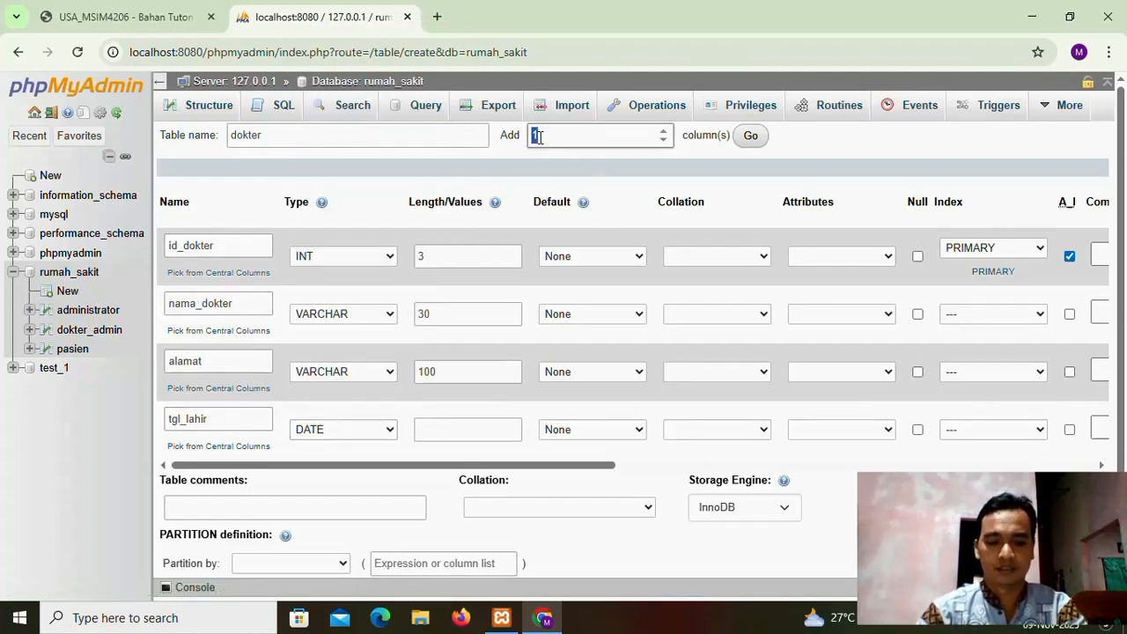
pyautogui.write('3')
pyautogui.click(750, 136)
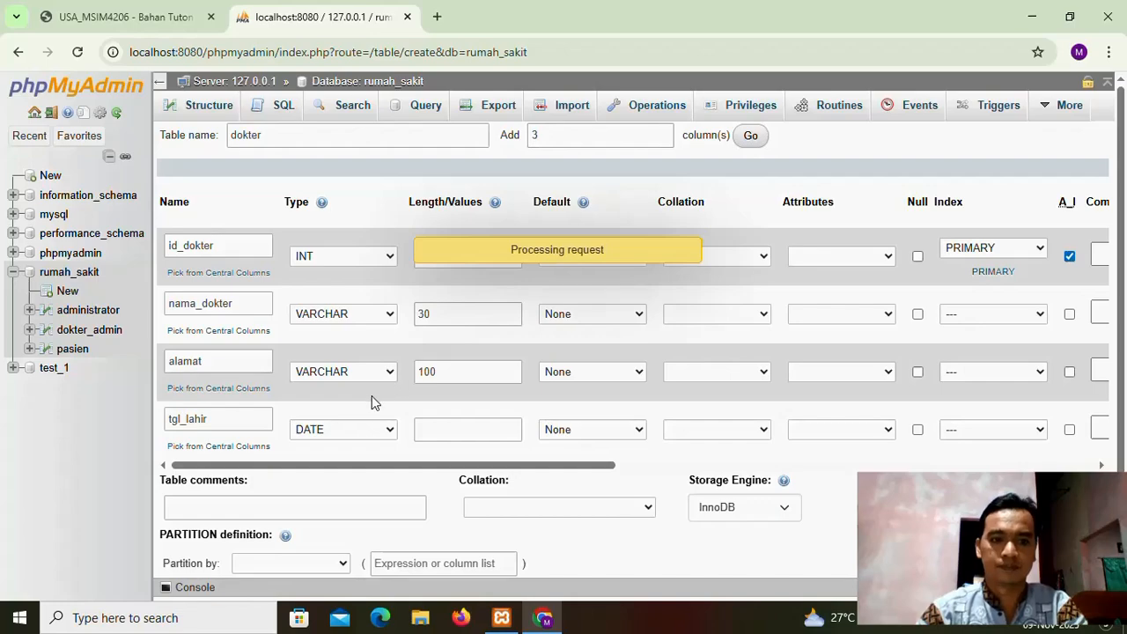
# Step: Define the fifth column of dokter as no_hp, VARCHAR with length 15
pyautogui.scroll(-2, 320, 403)
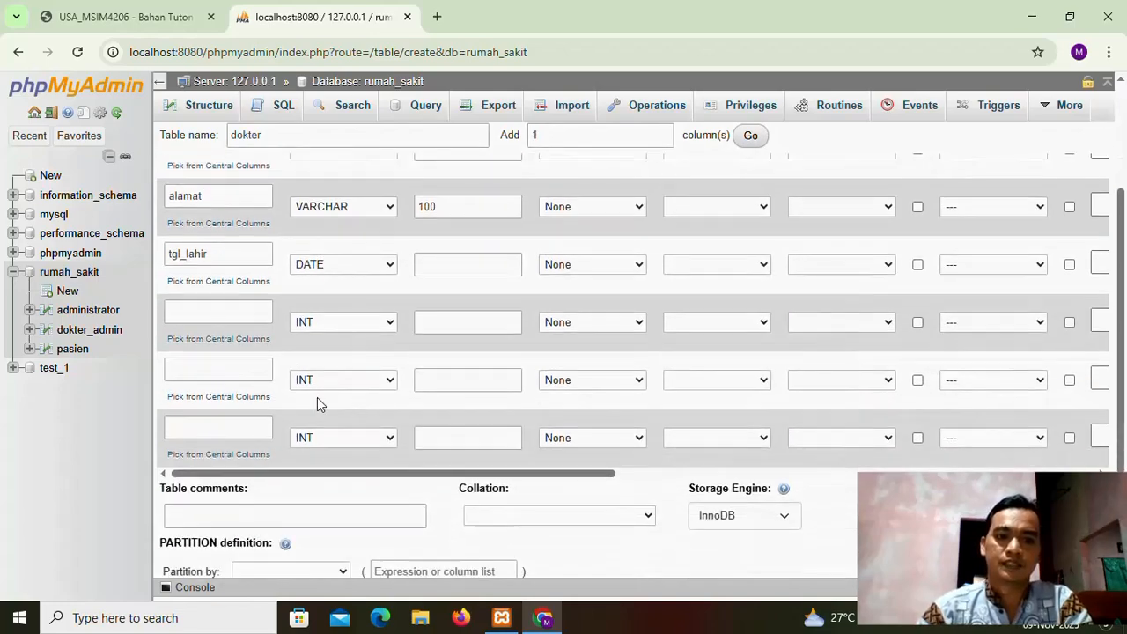
pyautogui.click(202, 314)
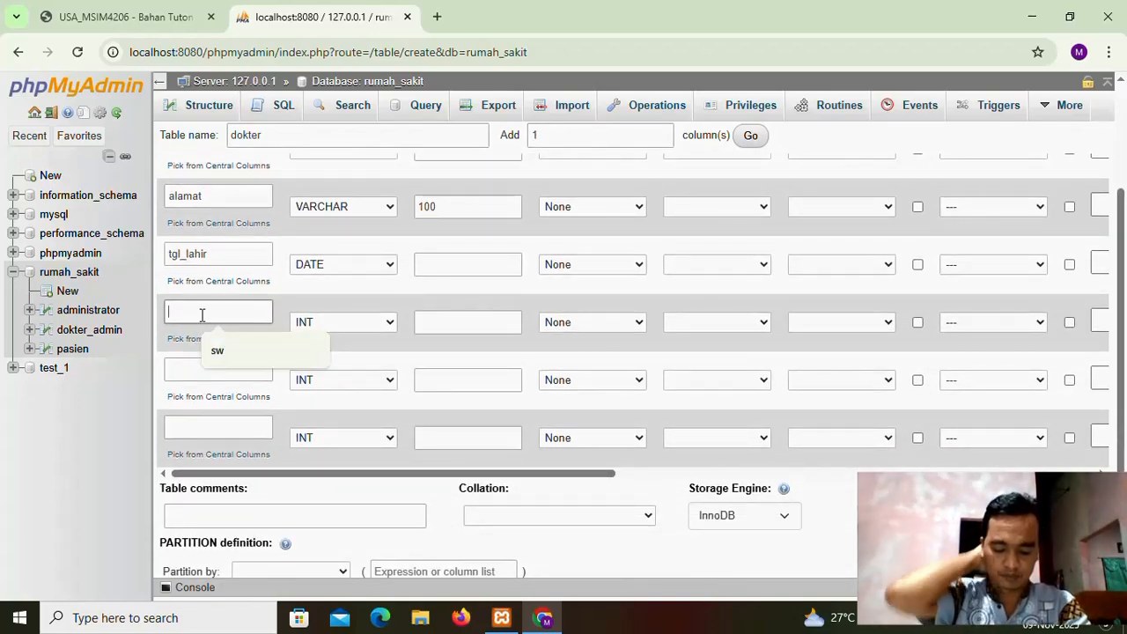
pyautogui.write('no_hp')
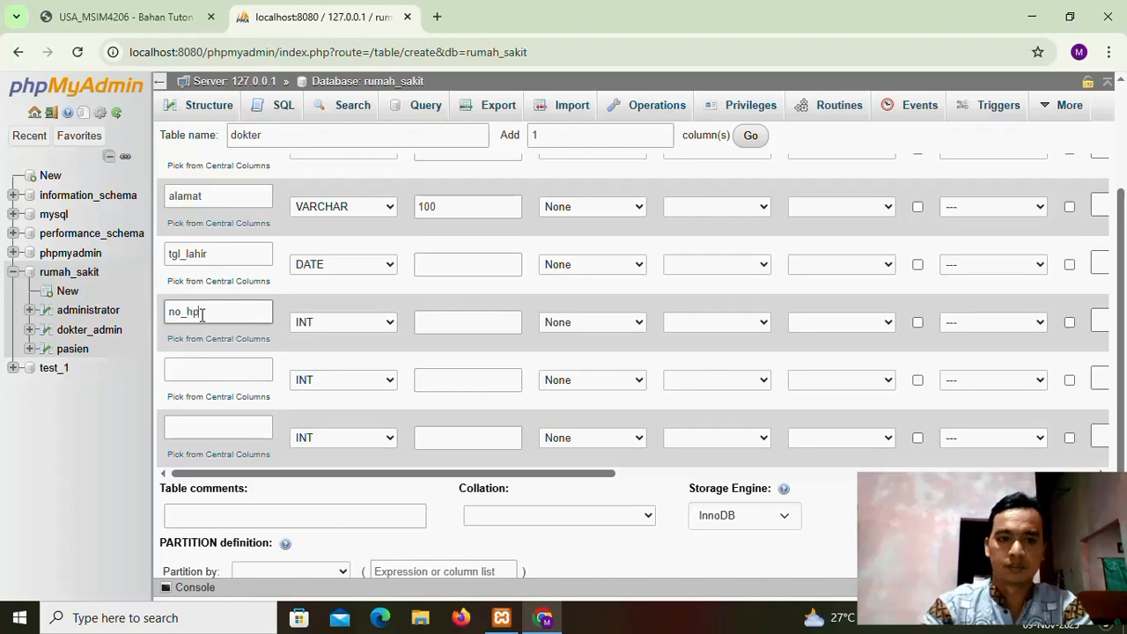
pyautogui.click(349, 322)
pyautogui.press('Down')
pyautogui.click(431, 330)
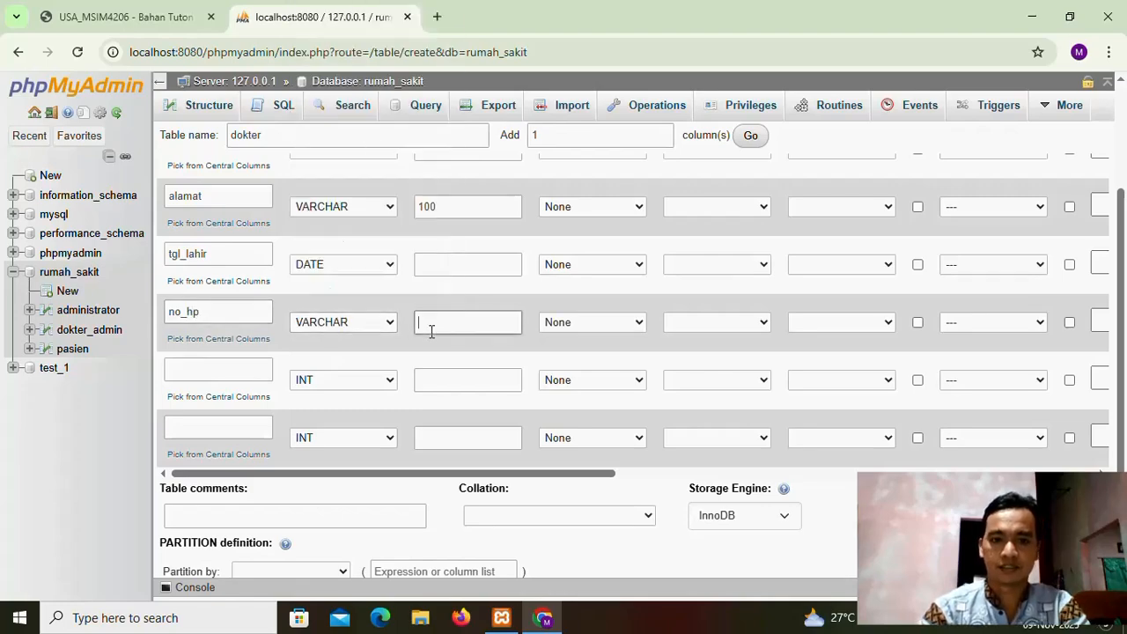
# Step: Define the sixth column of dokter as spesialis, VARCHAR with length 15
pyautogui.click(184, 370)
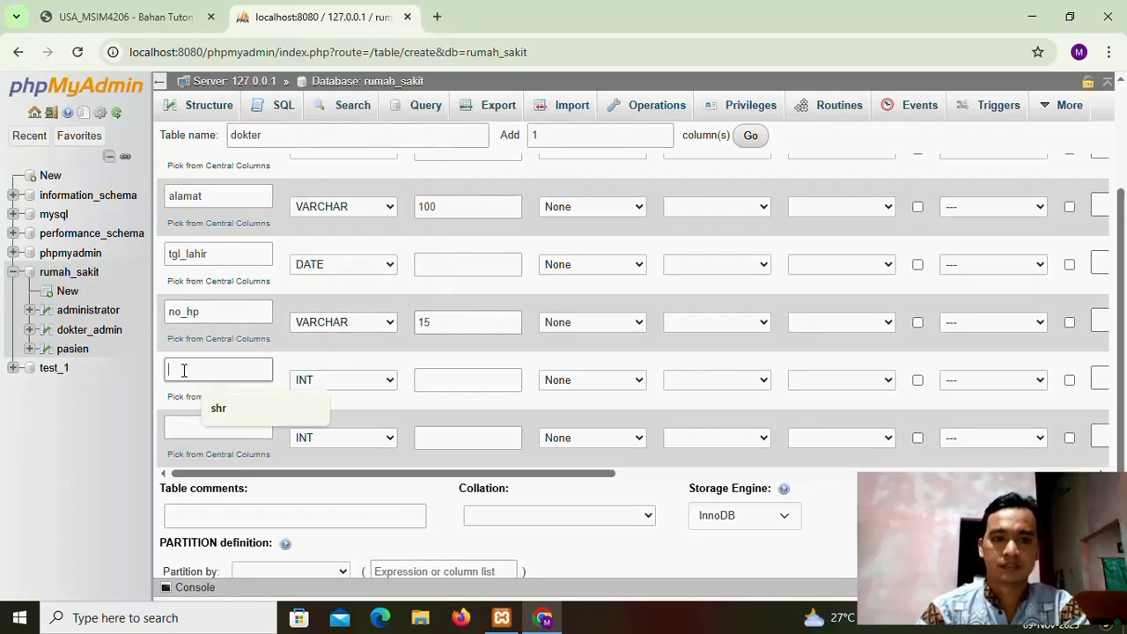
pyautogui.write('spesialis')
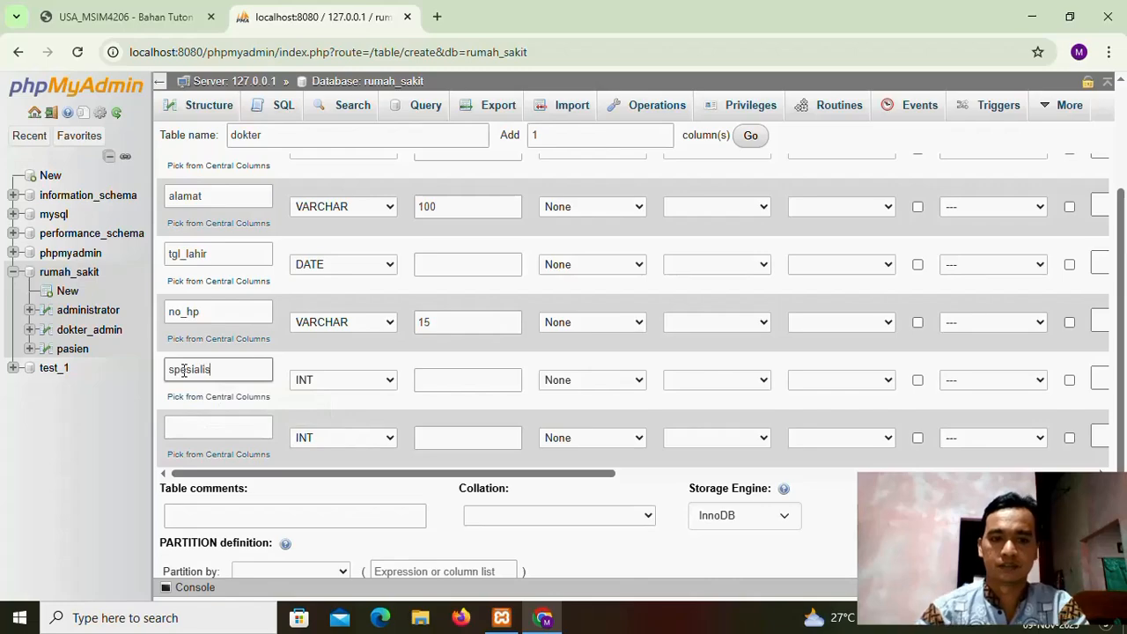
pyautogui.click(338, 382)
pyautogui.press('Down')
pyautogui.click(443, 384)
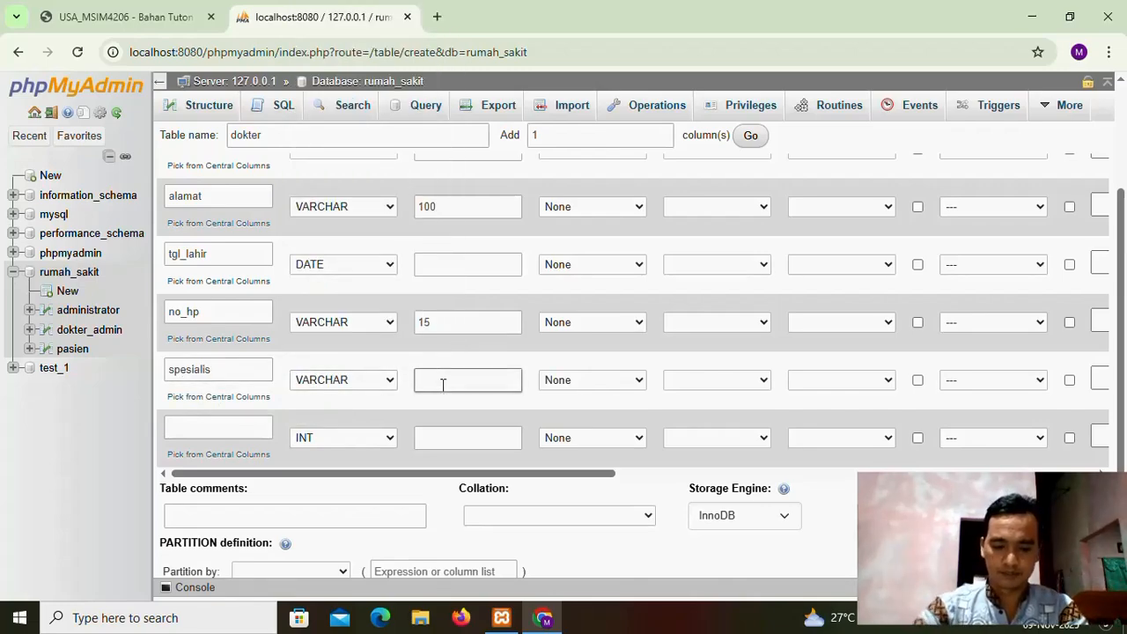
pyautogui.write('15')
# Step: Define the seventh column of dokter as waktu_jaga with the VARCHAR type and a length, and save the table
pyautogui.click(226, 430)
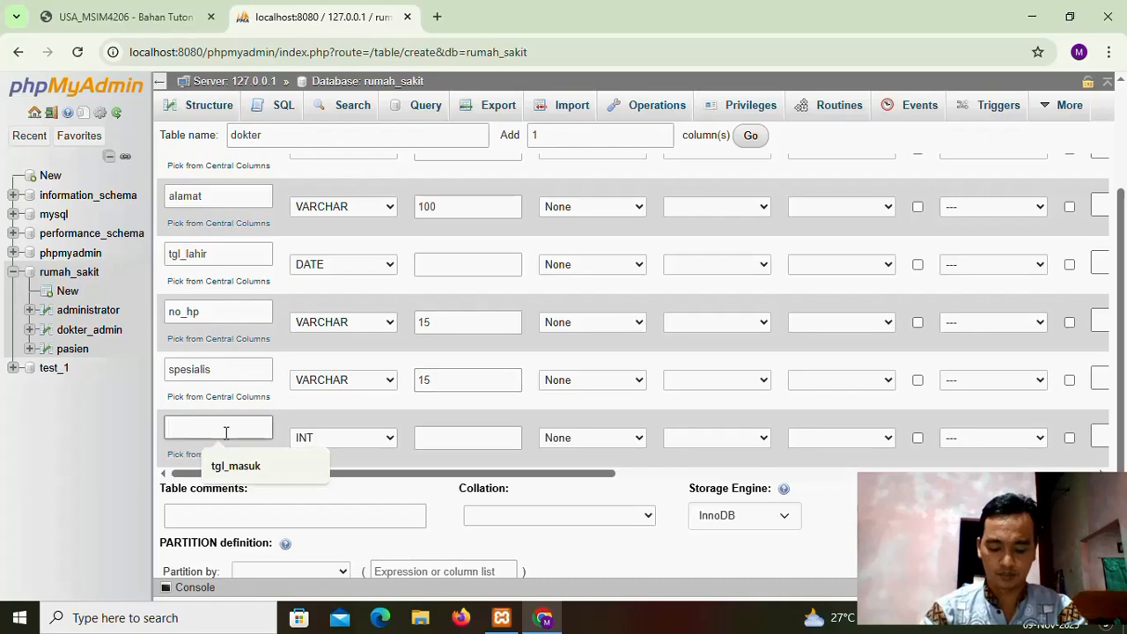
pyautogui.write('waktu_jaga')
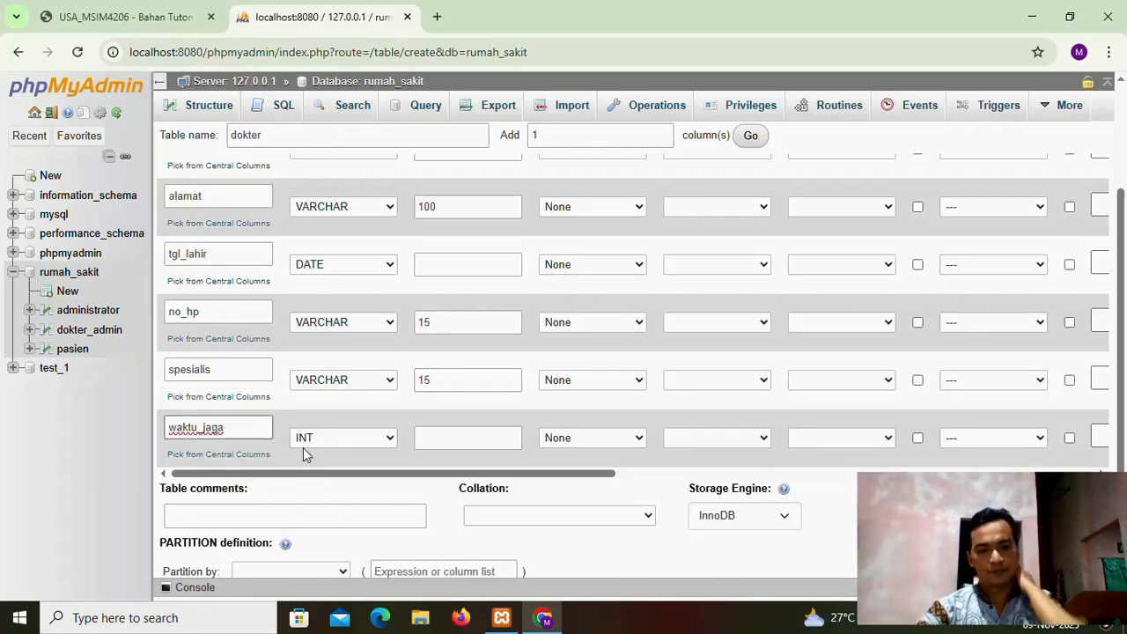
pyautogui.click(331, 437)
pyautogui.press('Down')
pyautogui.click(422, 442)
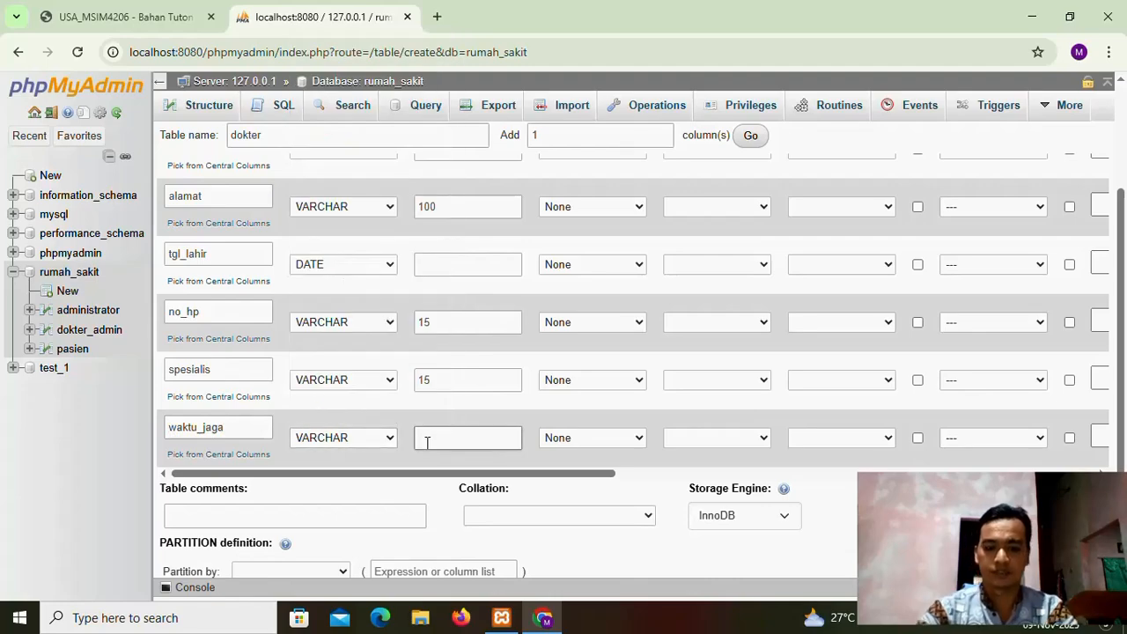
pyautogui.click(283, 535)
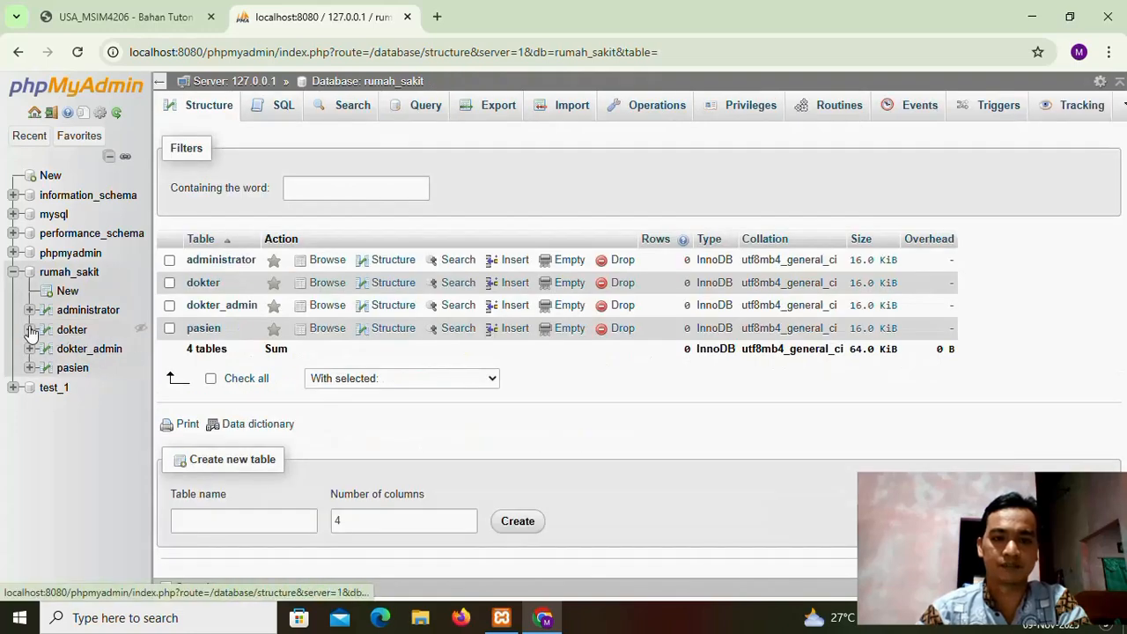
# Step: Start a new table named daftar in the rumah_sakit database
pyautogui.click(68, 290)
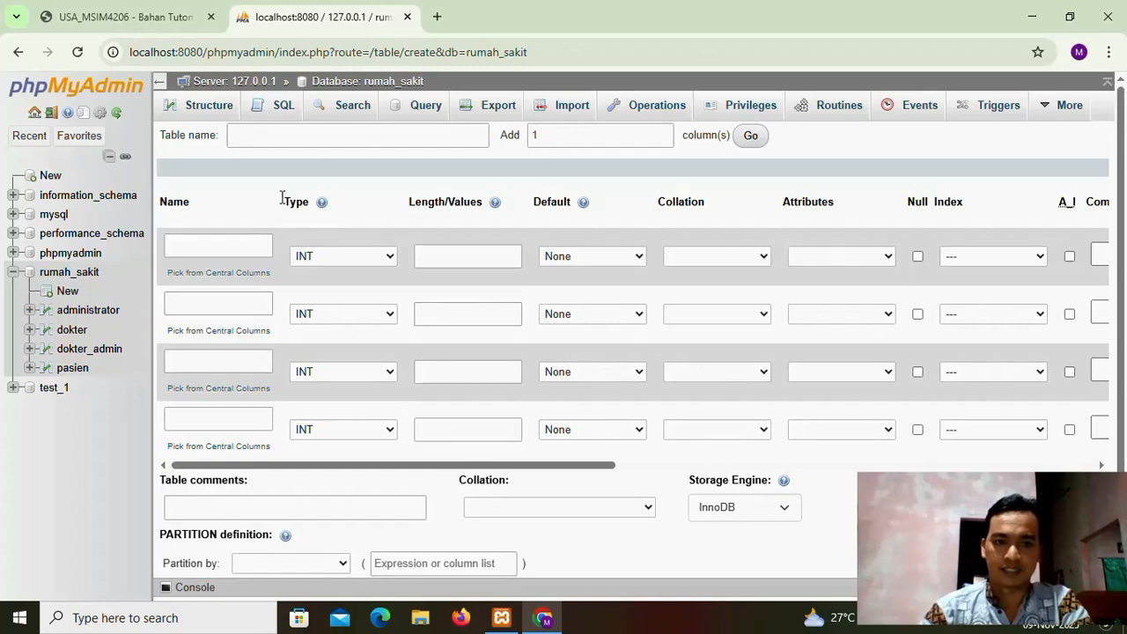
pyautogui.click(264, 137)
pyautogui.write('daftar')
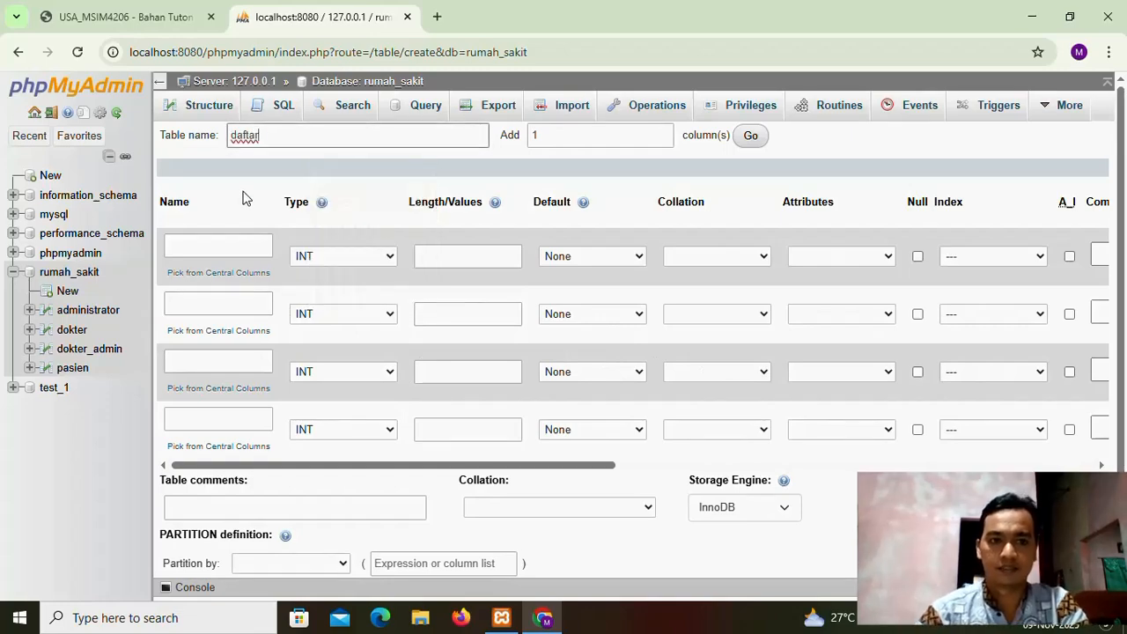
# Step: Define the first column of daftar as id_daftar, INT with length 3, as the auto-incrementing primary key
pyautogui.click(216, 238)
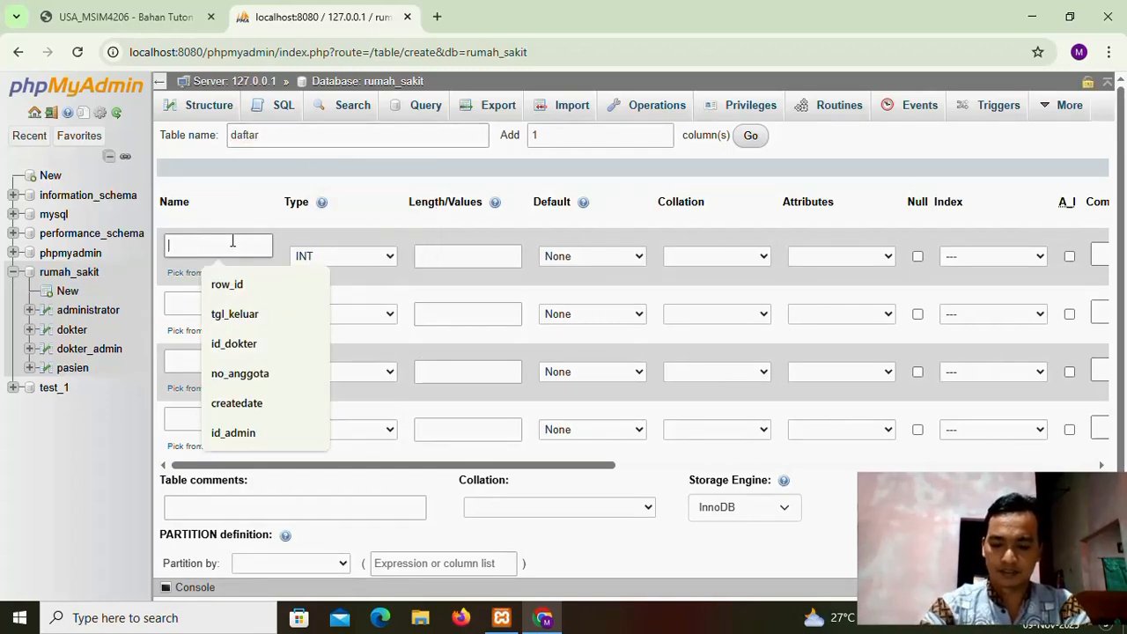
pyautogui.write('id')
pyautogui.write('_daftar')
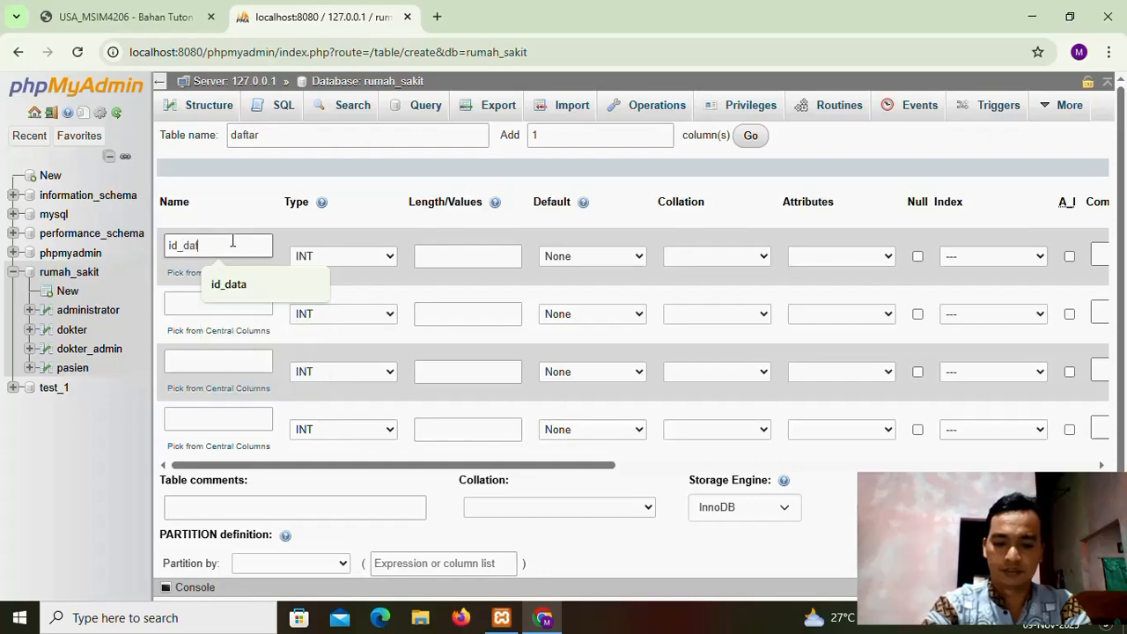
pyautogui.click(442, 253)
pyautogui.write('3')
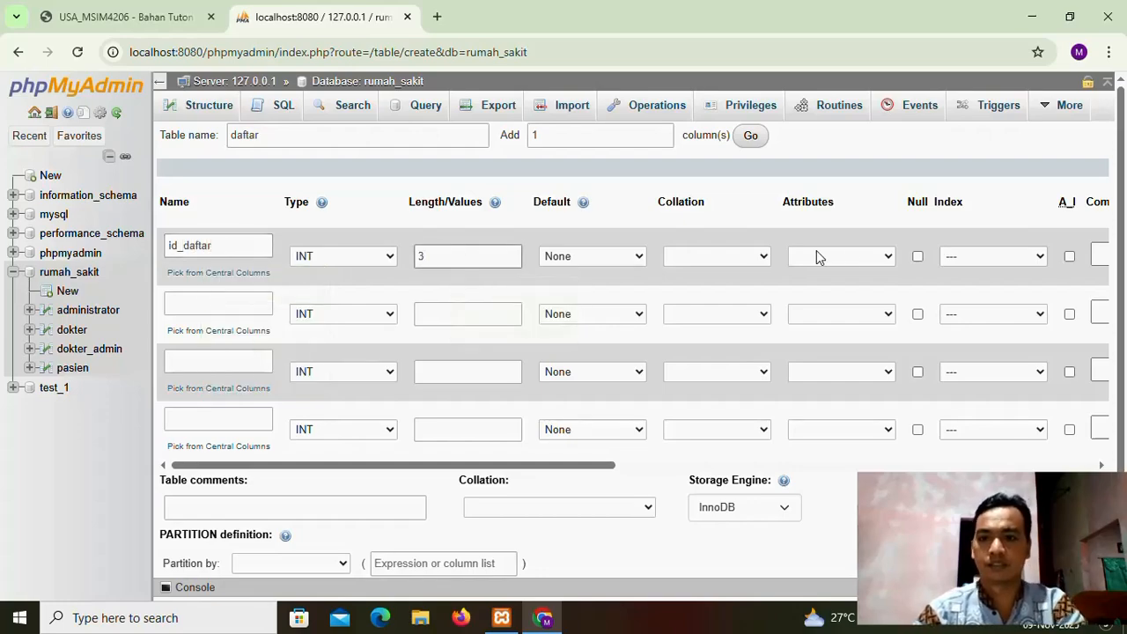
pyautogui.click(989, 255)
pyautogui.click(980, 297)
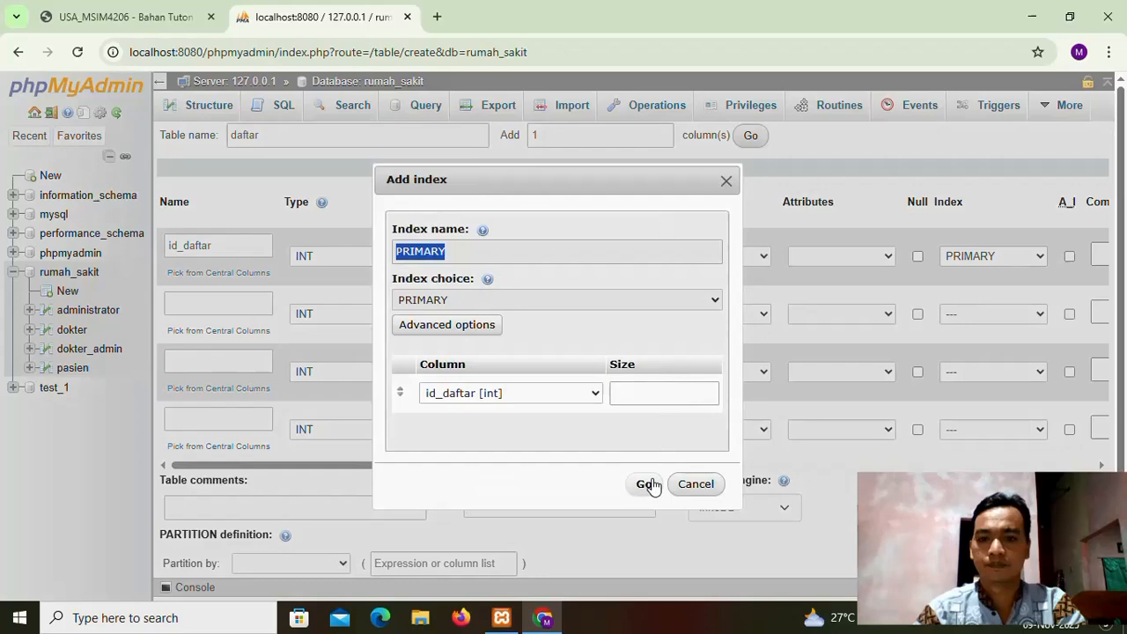
pyautogui.click(647, 485)
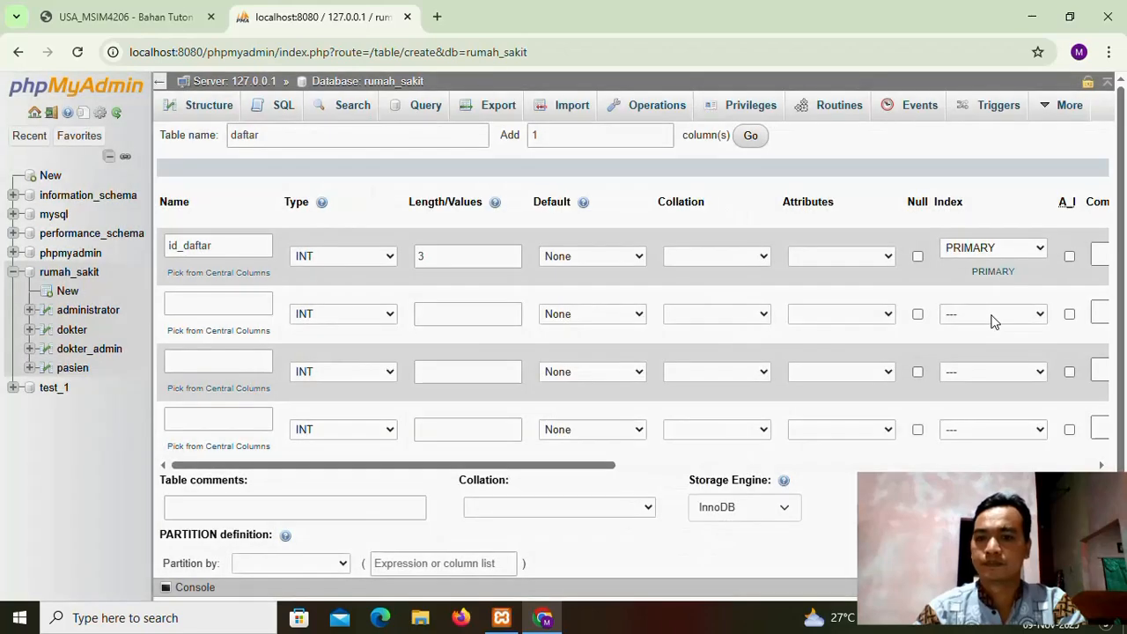
pyautogui.click(1069, 256)
# Step: Define the second column of daftar as id_admin, INT with length 3
pyautogui.click(217, 304)
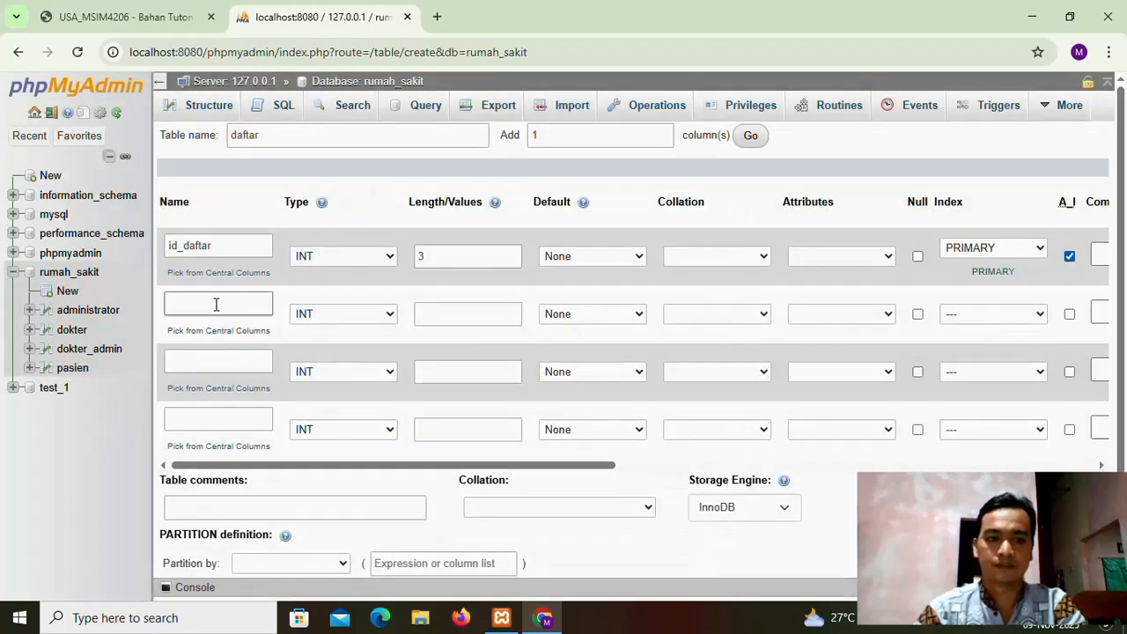
pyautogui.write('id')
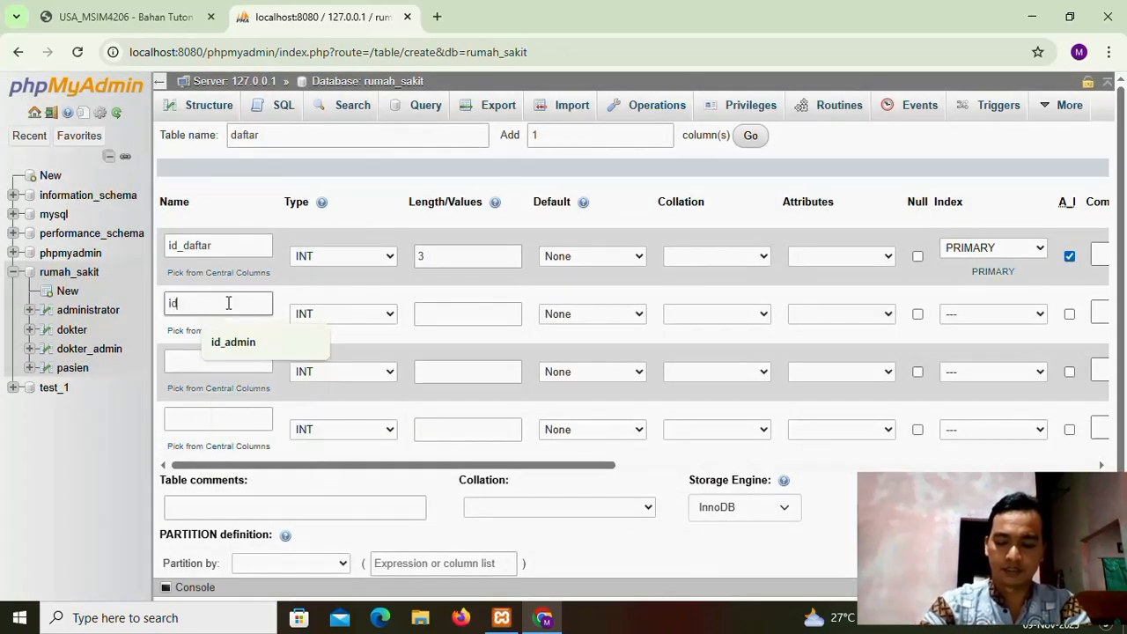
pyautogui.write('_admin')
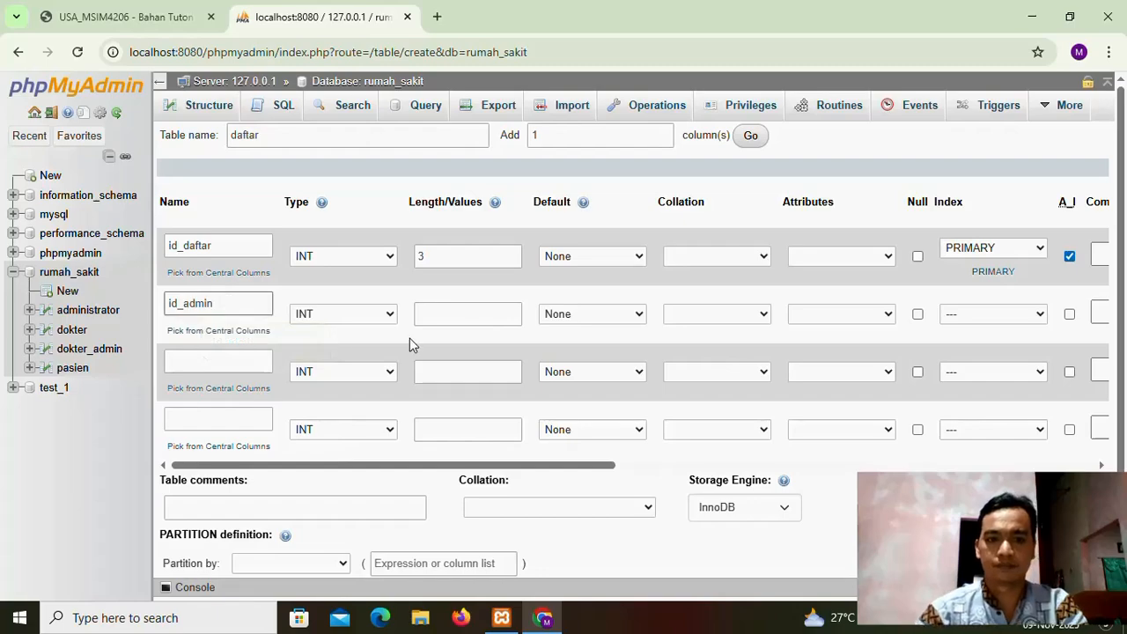
pyautogui.click(446, 314)
pyautogui.write('3')
# Step: Define the third column of daftar as id_pasien, INT with length 3, and save the table
pyautogui.click(192, 363)
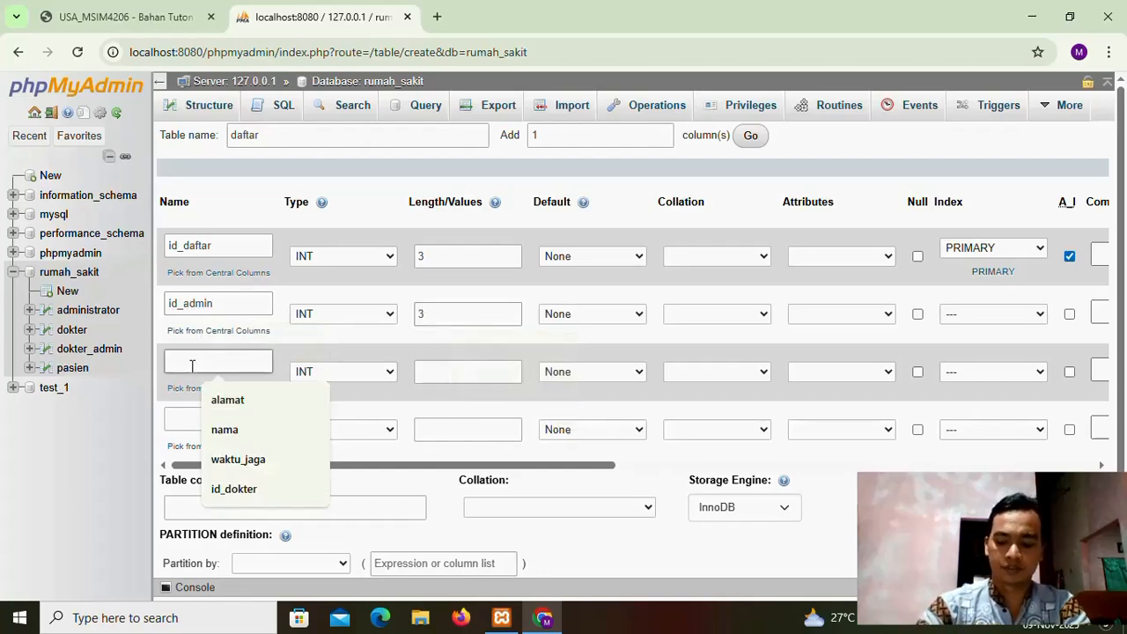
pyautogui.write('id_pasien')
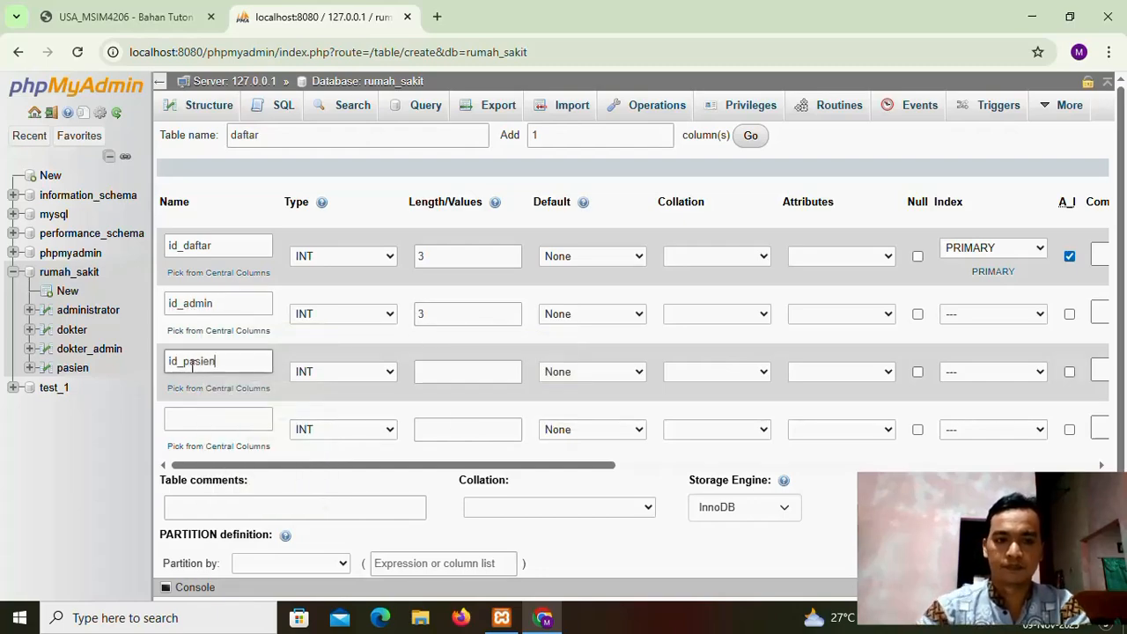
pyautogui.click(442, 373)
pyautogui.write('3')
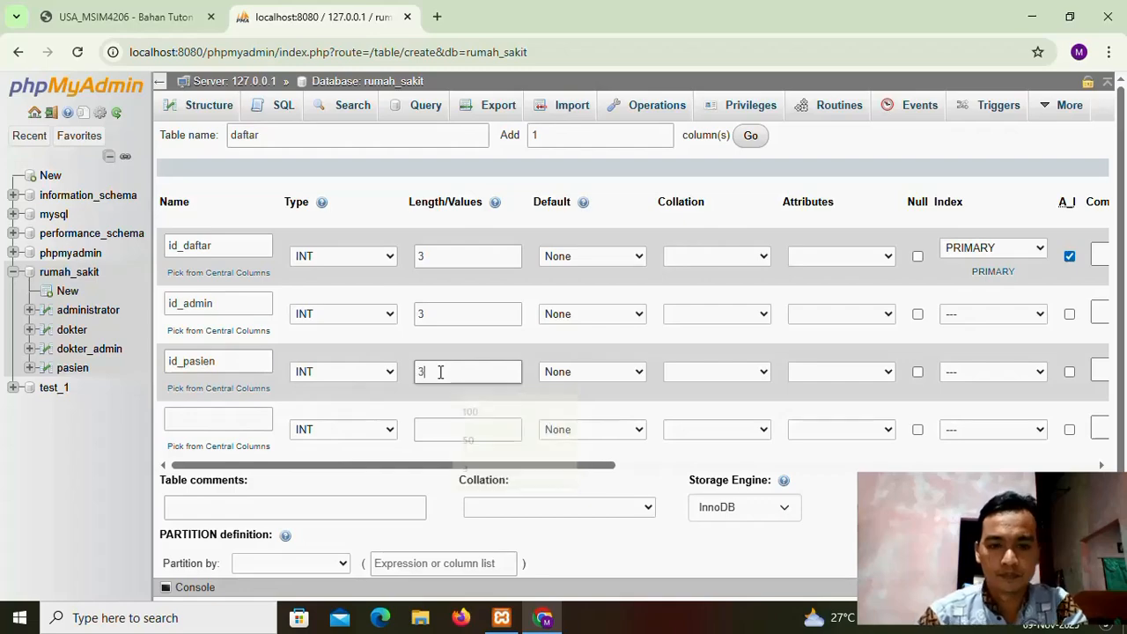
pyautogui.scroll(-2, 438, 439)
pyautogui.click(269, 532)
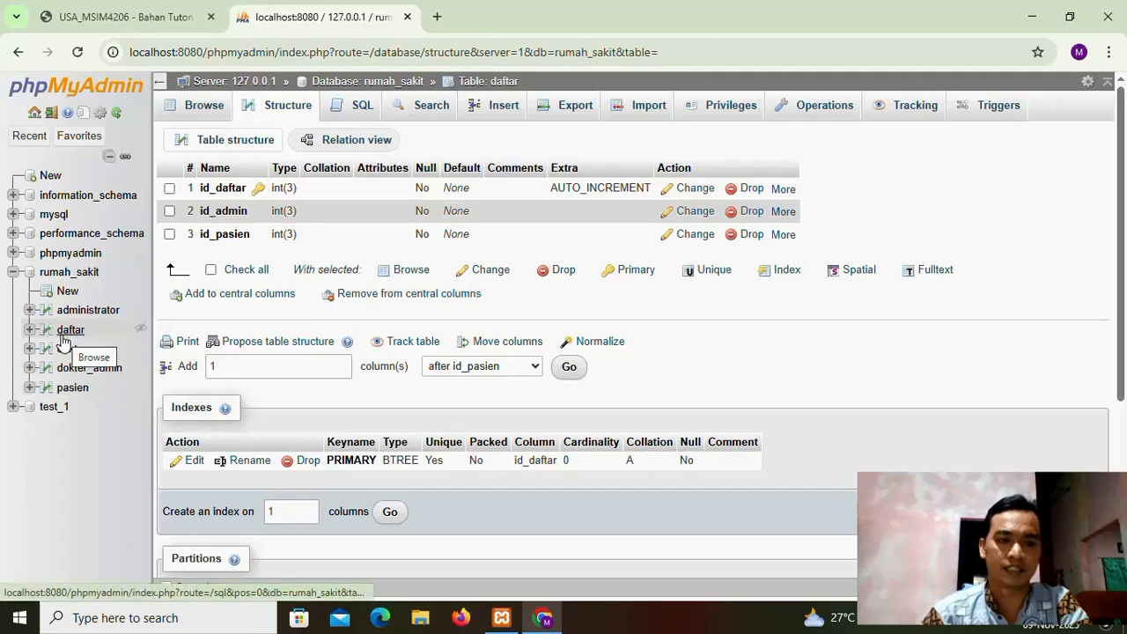
# Step: Start a new table named pasien_dokter in the rumah_sakit database
pyautogui.click(67, 290)
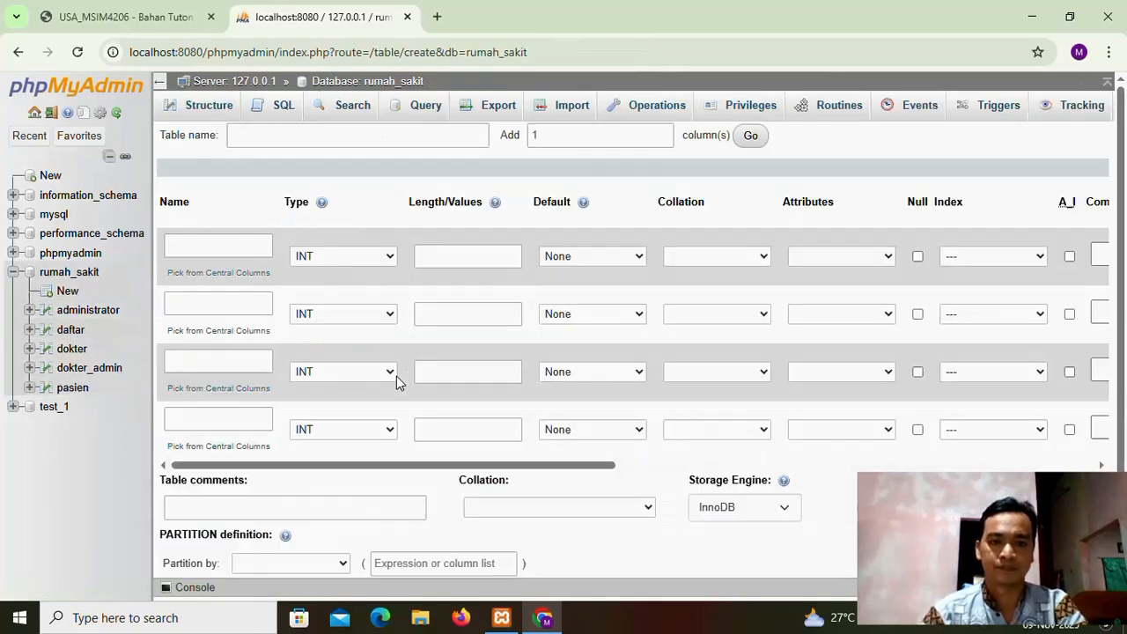
pyautogui.click(259, 133)
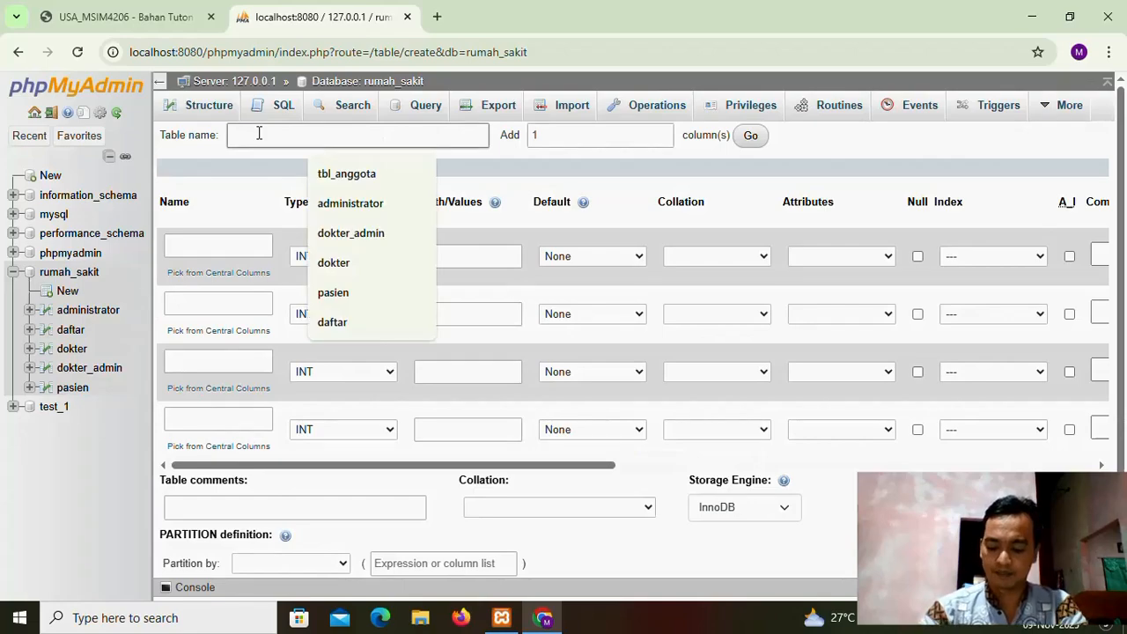
pyautogui.write('pasien_dokter')
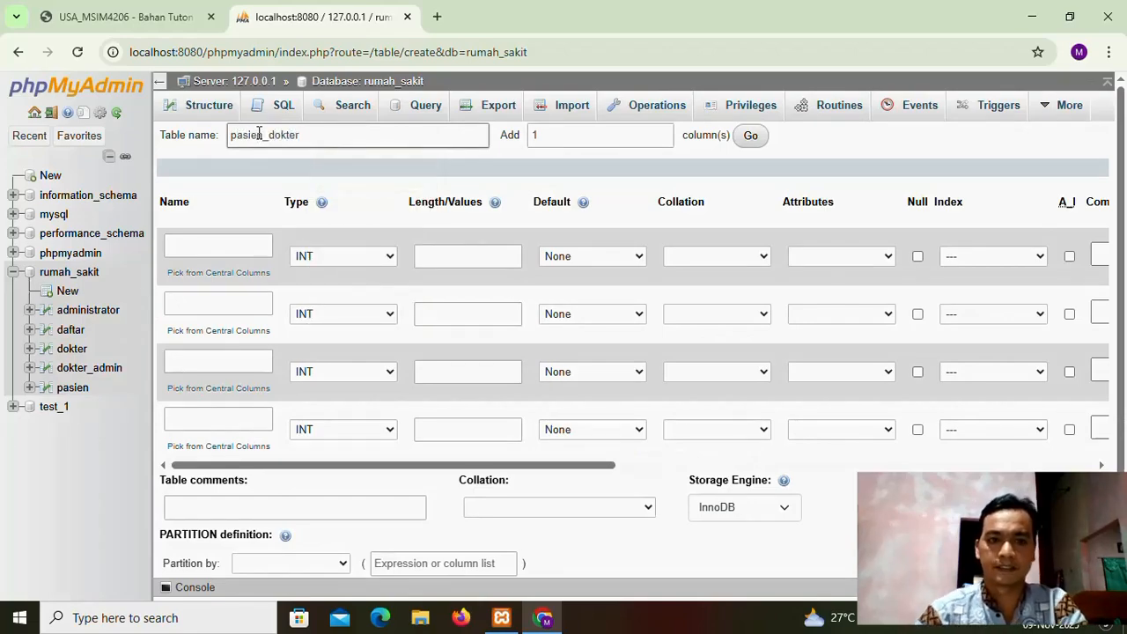
# Step: Define the first column of pasien_dokter as id, INT with length 3, as the auto-incrementing primary key
pyautogui.click(198, 246)
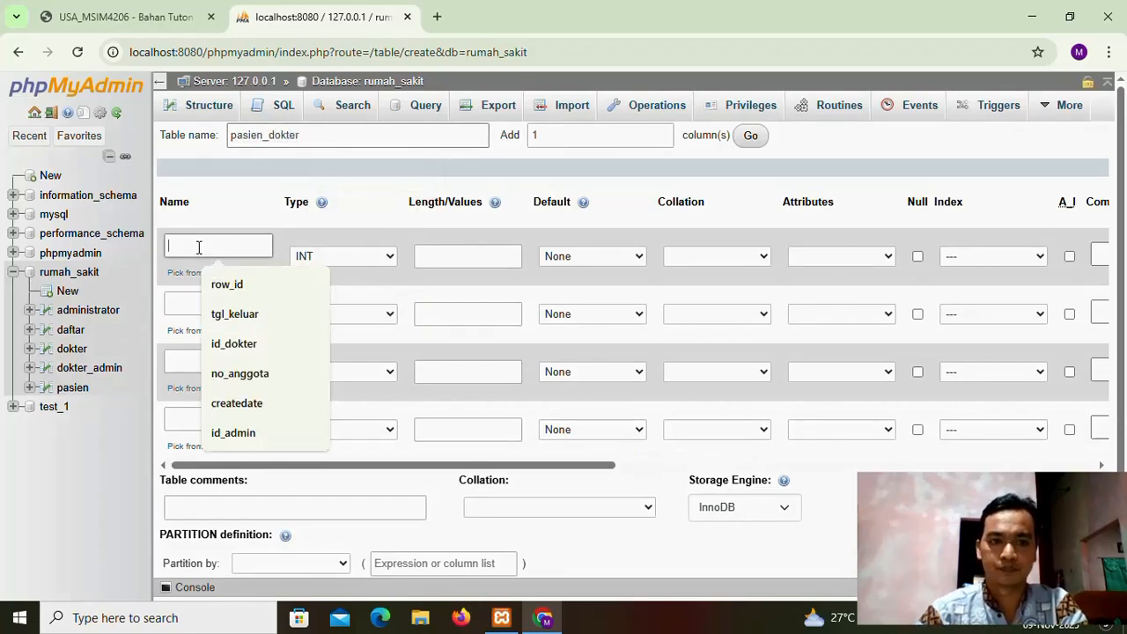
pyautogui.write('id')
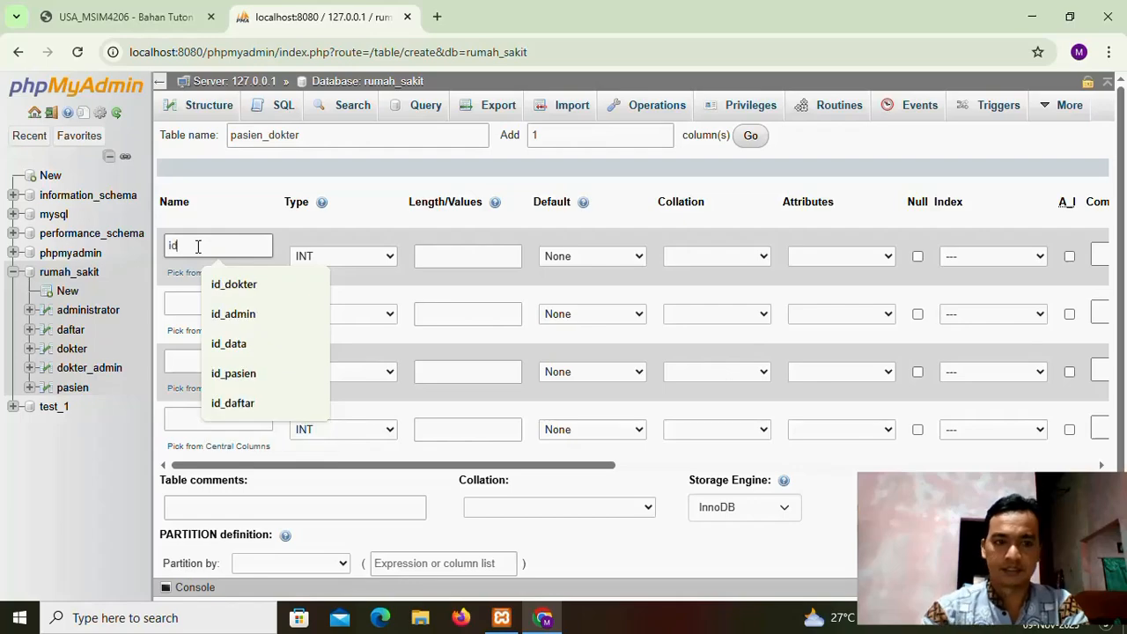
pyautogui.click(428, 256)
pyautogui.write('3')
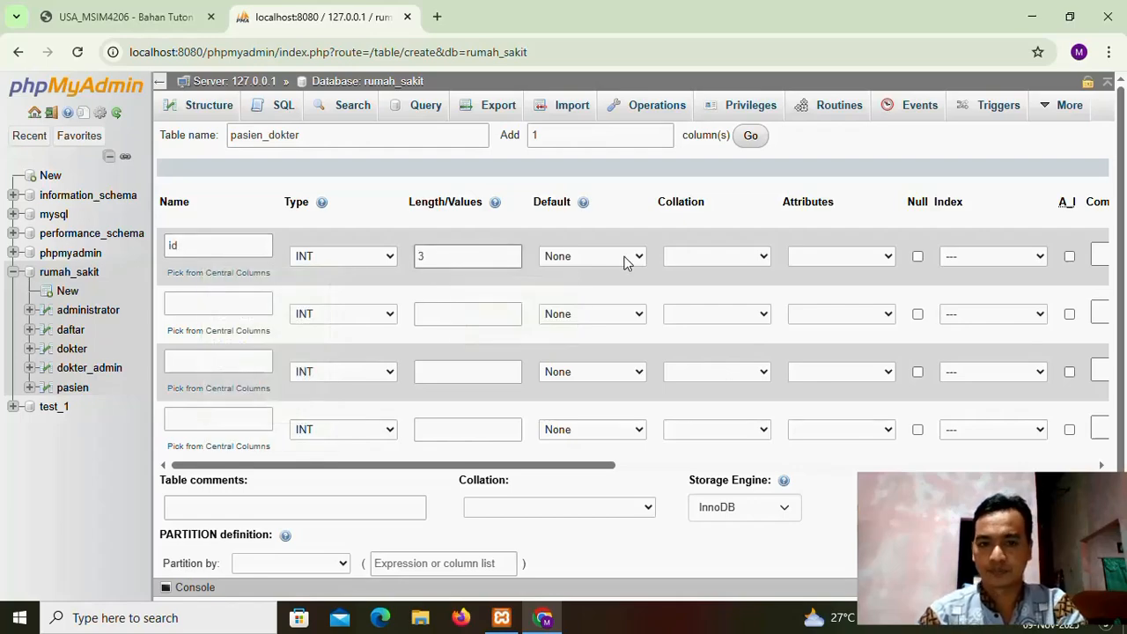
pyautogui.click(994, 256)
pyautogui.click(986, 296)
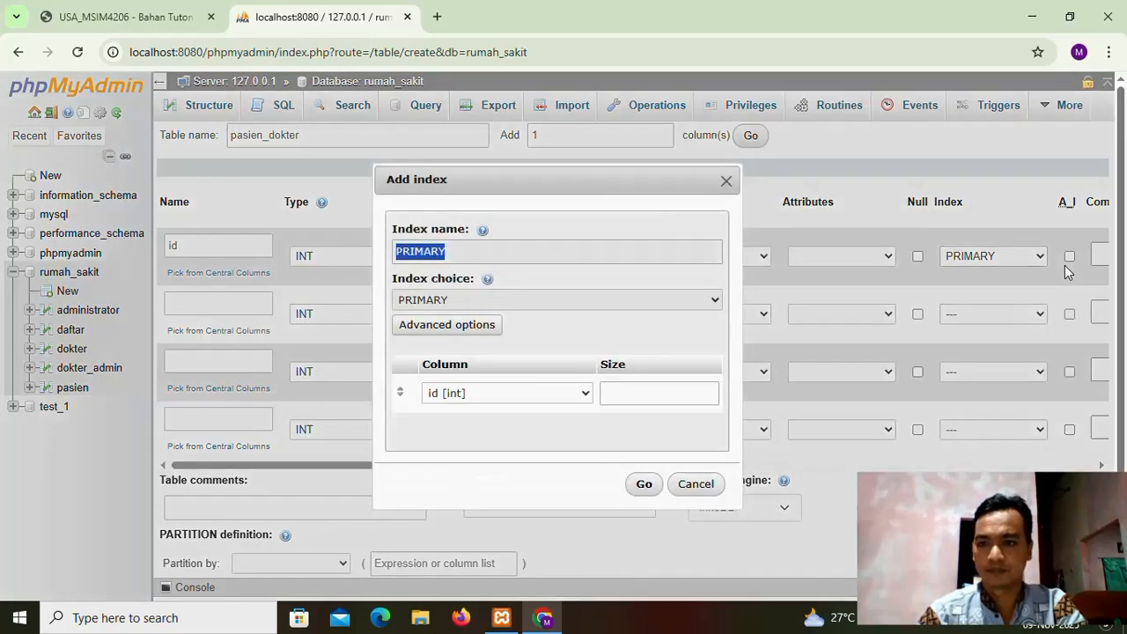
pyautogui.click(644, 484)
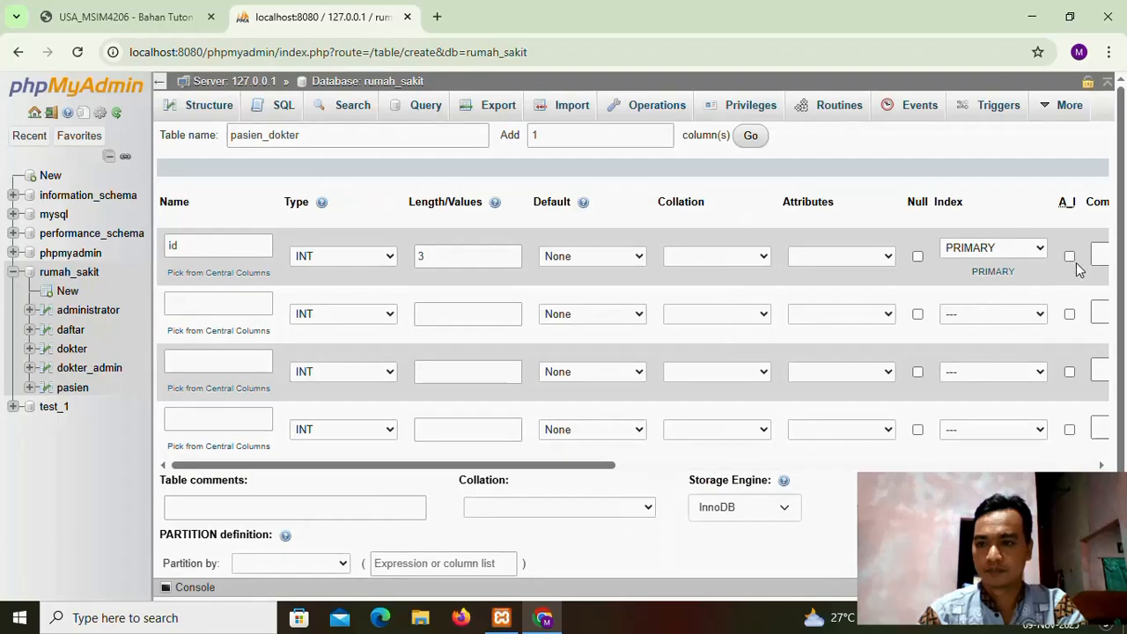
# Step: Define the second and third columns of pasien_dokter as id_dokter and id_pasien, both INT with length 3
pyautogui.click(191, 303)
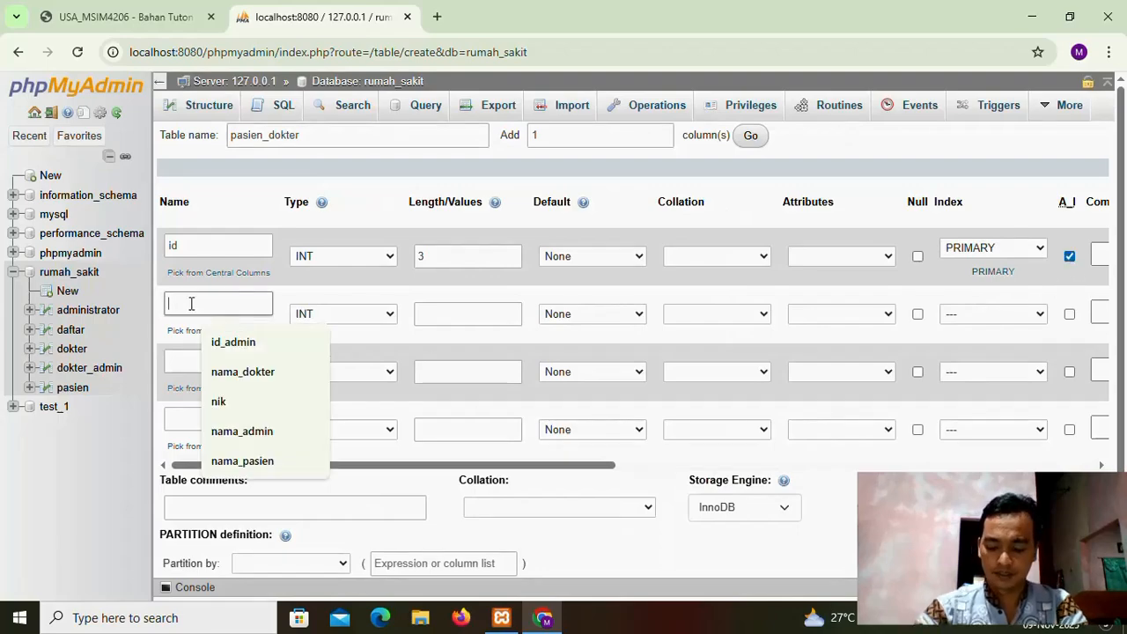
pyautogui.write('id_dokter')
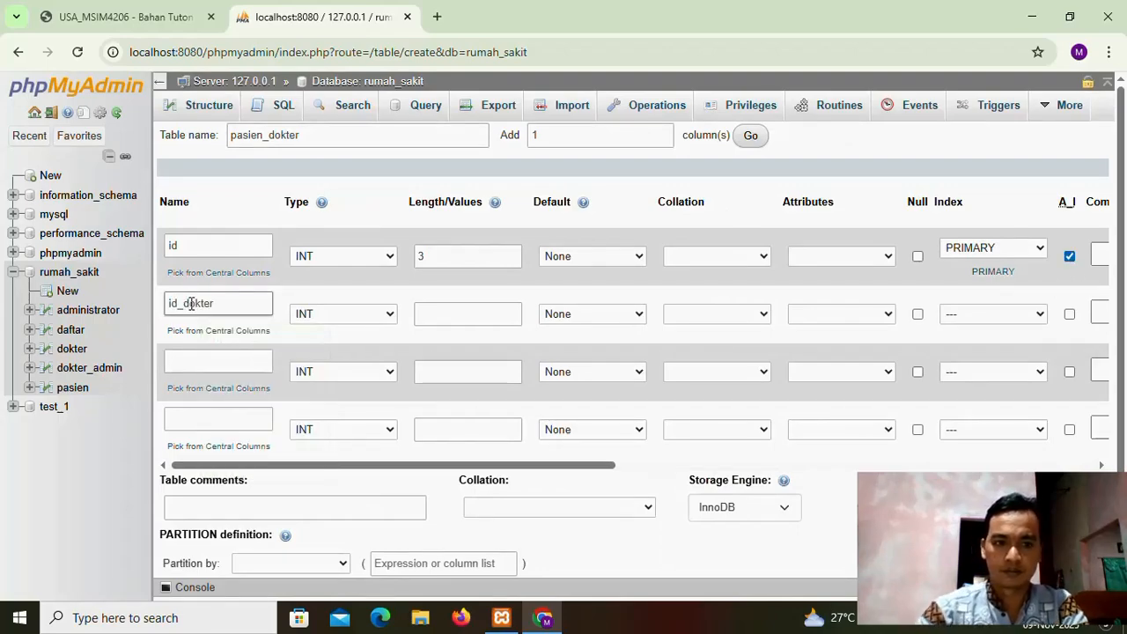
pyautogui.click(442, 313)
pyautogui.write('3')
pyautogui.click(199, 362)
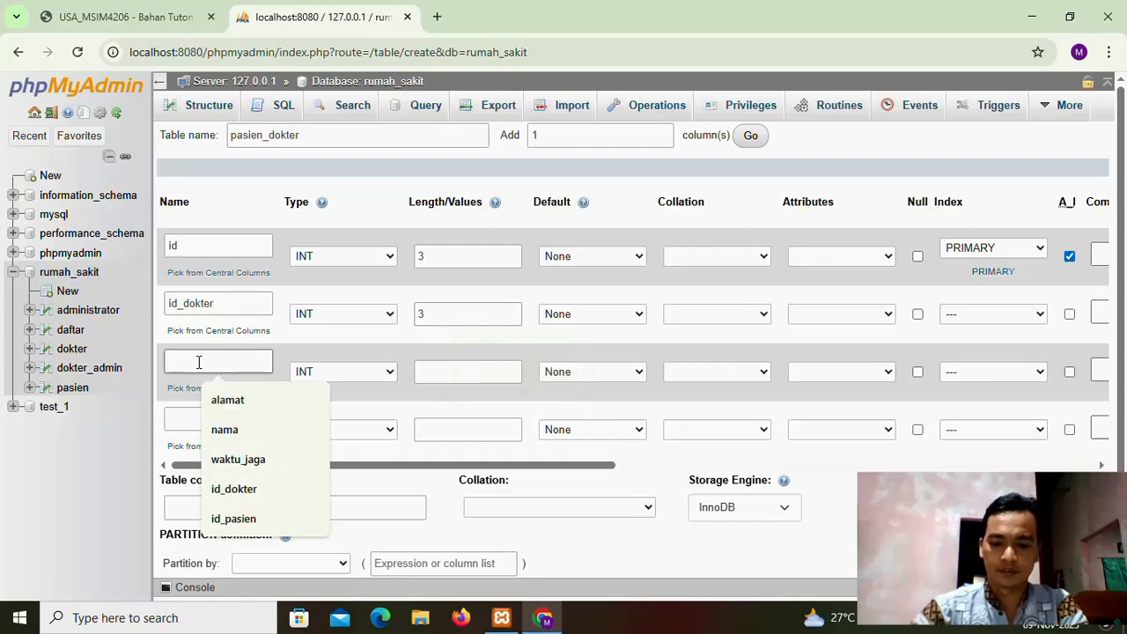
pyautogui.write('id_pasien')
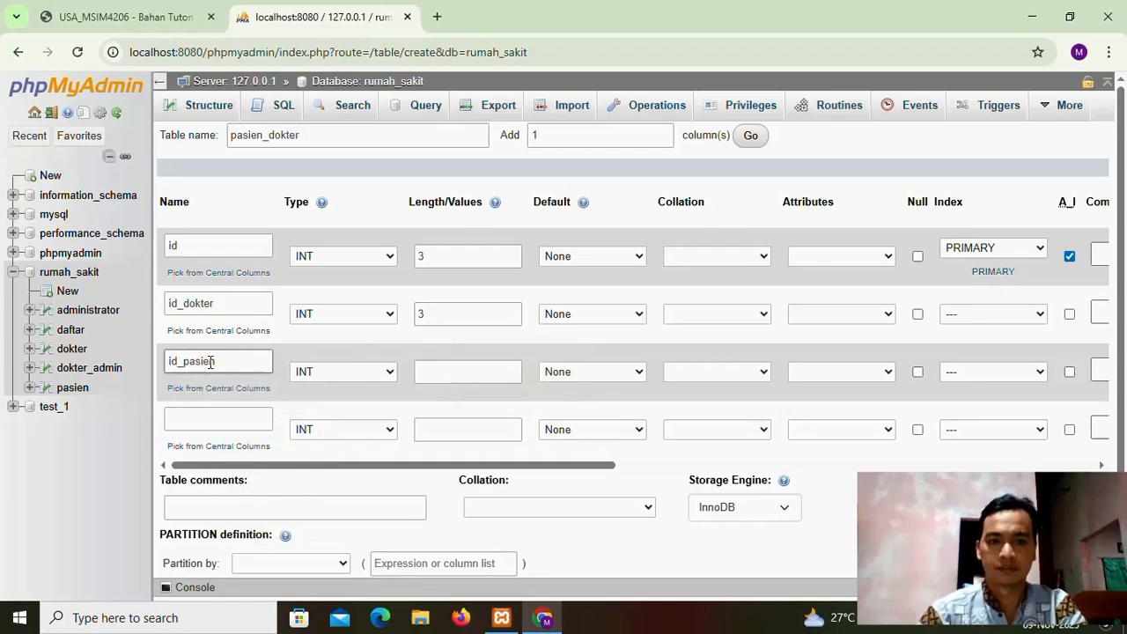
pyautogui.click(436, 376)
pyautogui.write('3')
# Step: Define the fourth column of pasien_dokter as resep, VARCHAR with length 100
pyautogui.click(225, 423)
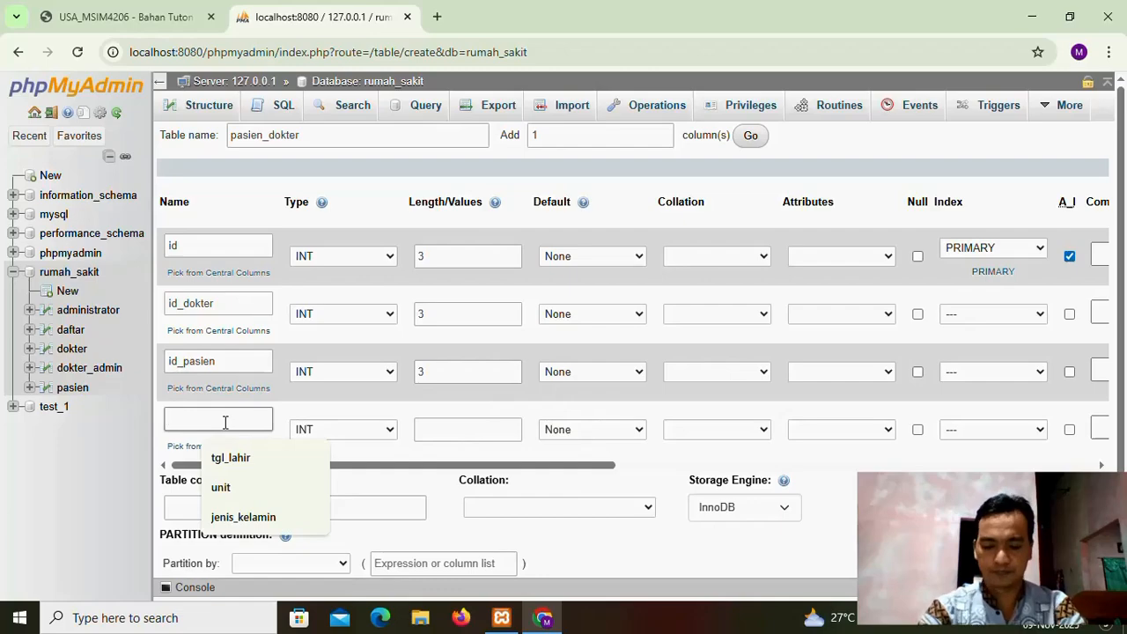
pyautogui.write('resep')
pyautogui.click(307, 431)
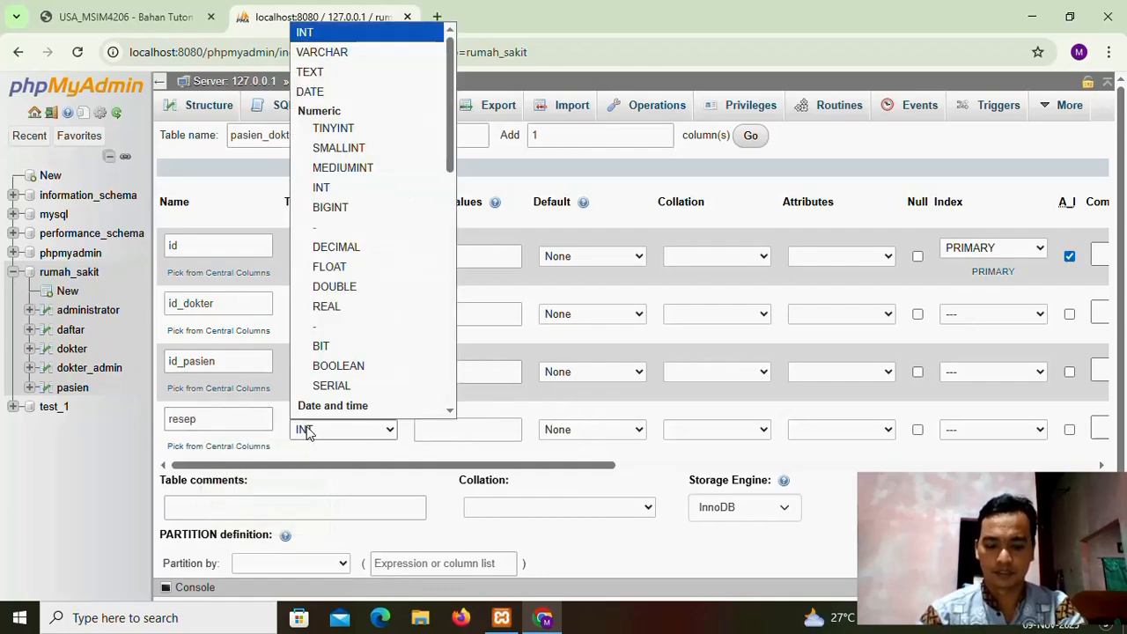
pyautogui.press('Down')
pyautogui.click(421, 429)
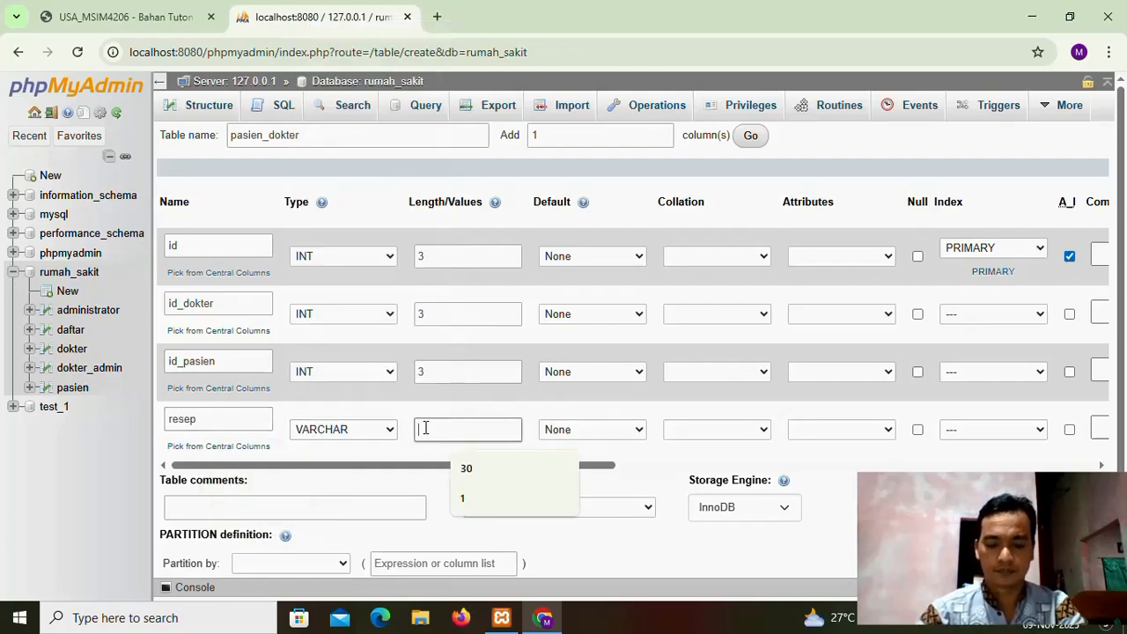
pyautogui.write('v')
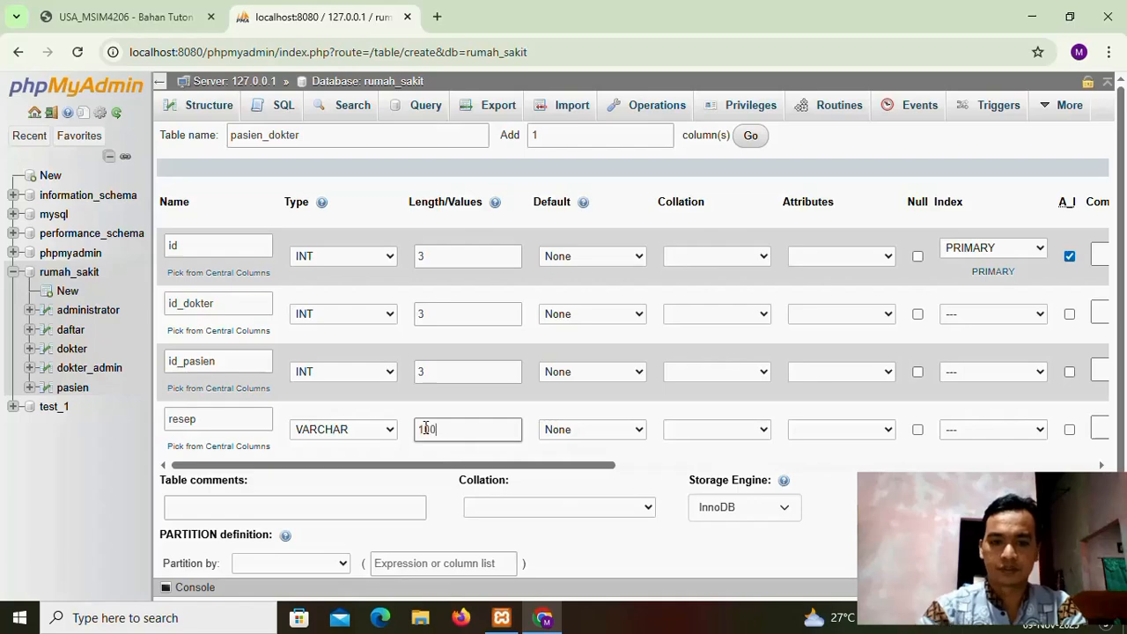
# Step: Add one more column to pasien_dokter, define it as waktu_periksa with type DATE, and save the table
pyautogui.scroll(-1, 372, 364)
pyautogui.scroll(1, 373, 364)
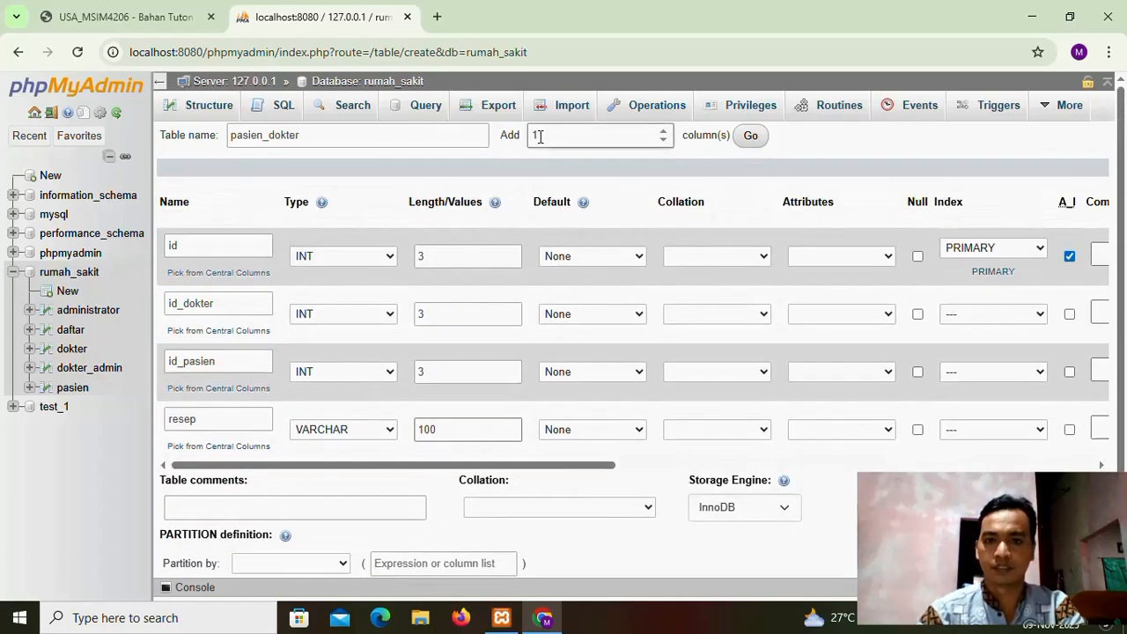
pyautogui.click(747, 136)
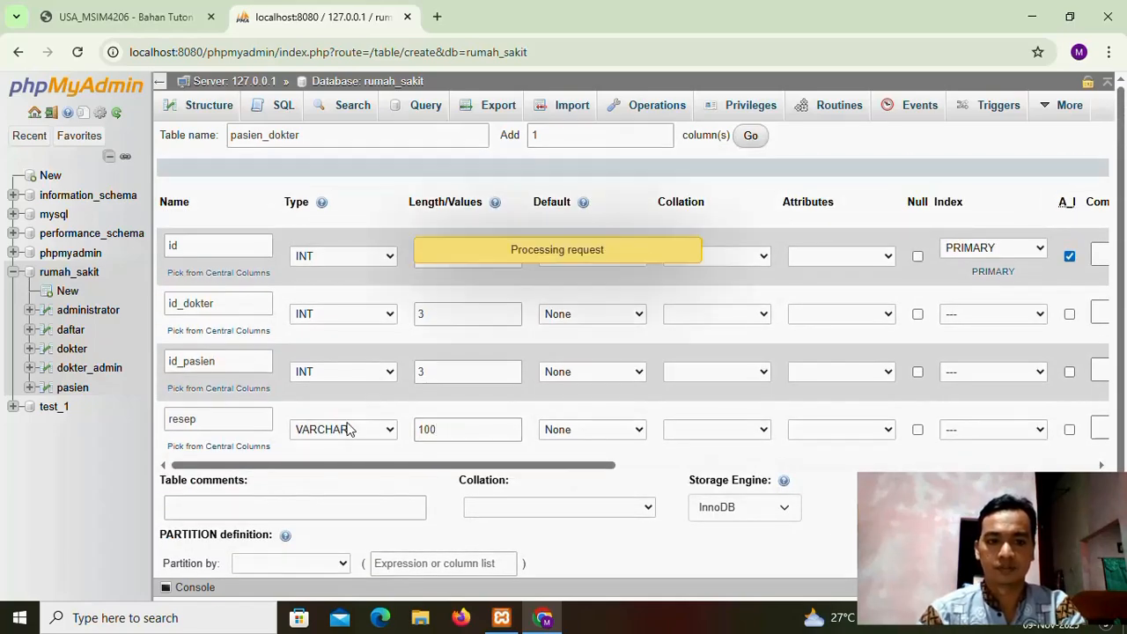
pyautogui.click(198, 480)
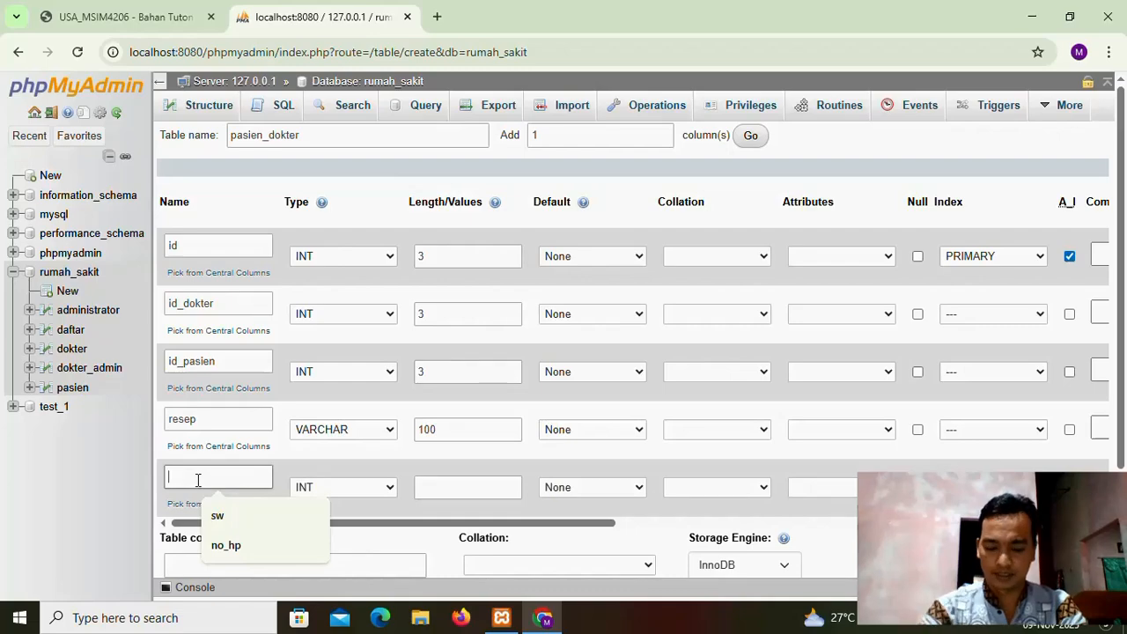
pyautogui.write('waktu_per')
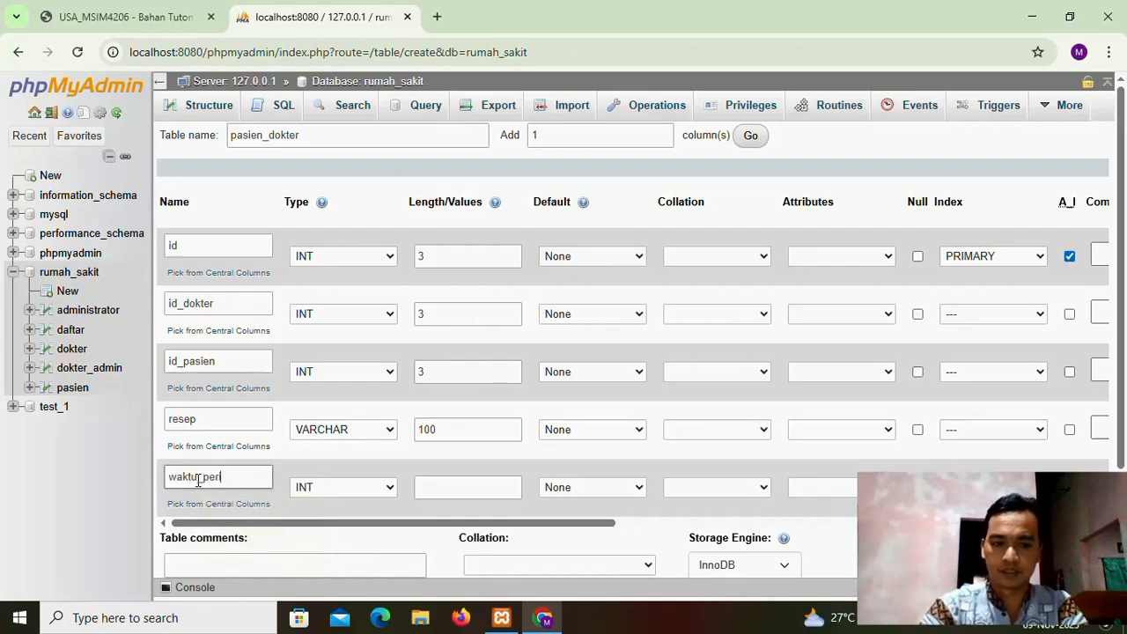
pyautogui.write('iksa')
pyautogui.click(328, 489)
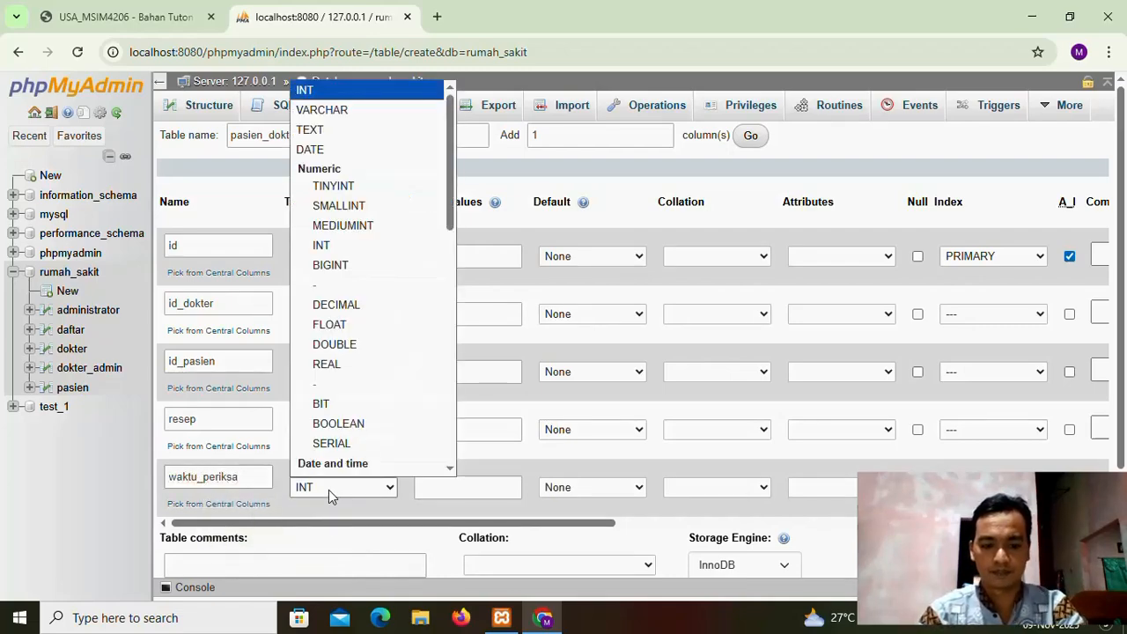
pyautogui.press('d')
pyautogui.press('Return')
pyautogui.scroll(-3, 474, 501)
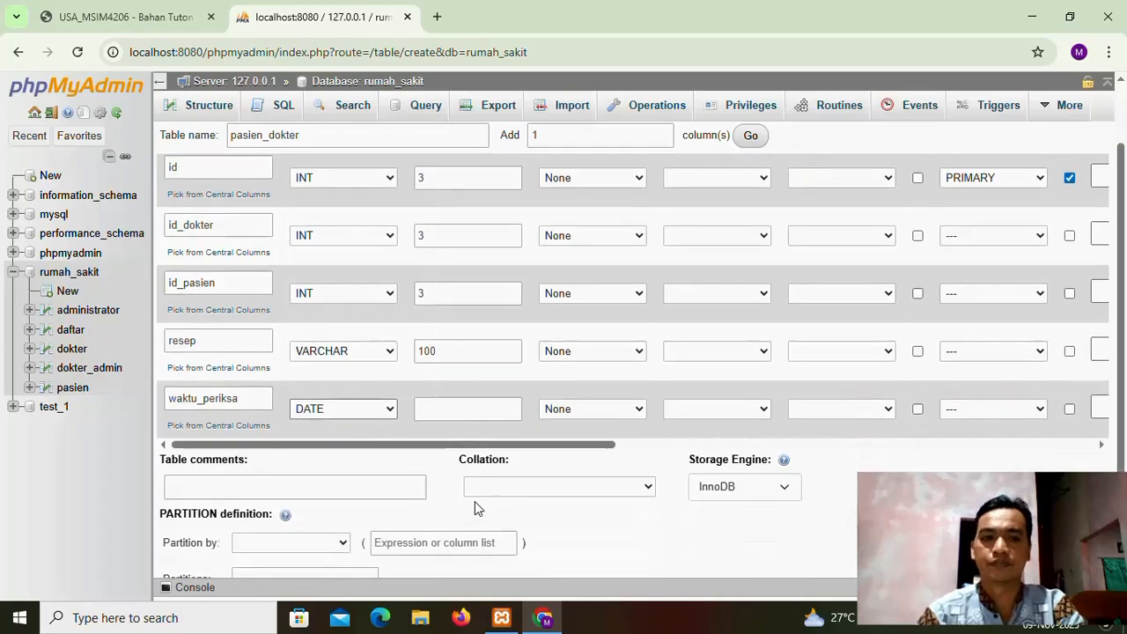
pyautogui.click(272, 531)
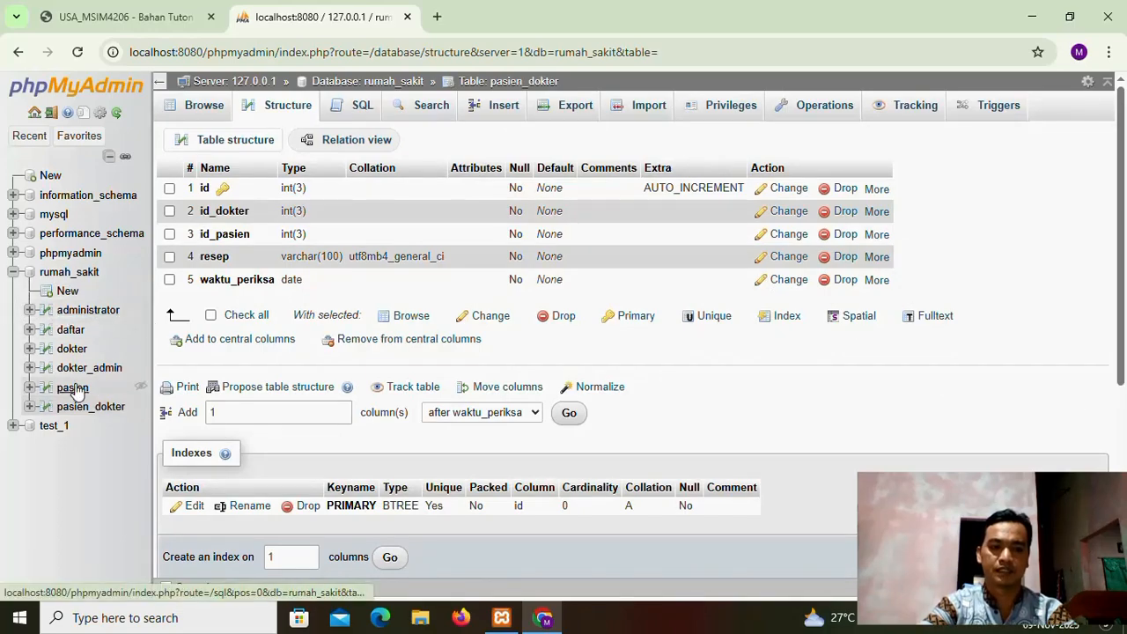
# Step: Open the structure of the dokter_admin table in rumah_sakit and add an index on its id_admin column
pyautogui.click(68, 272)
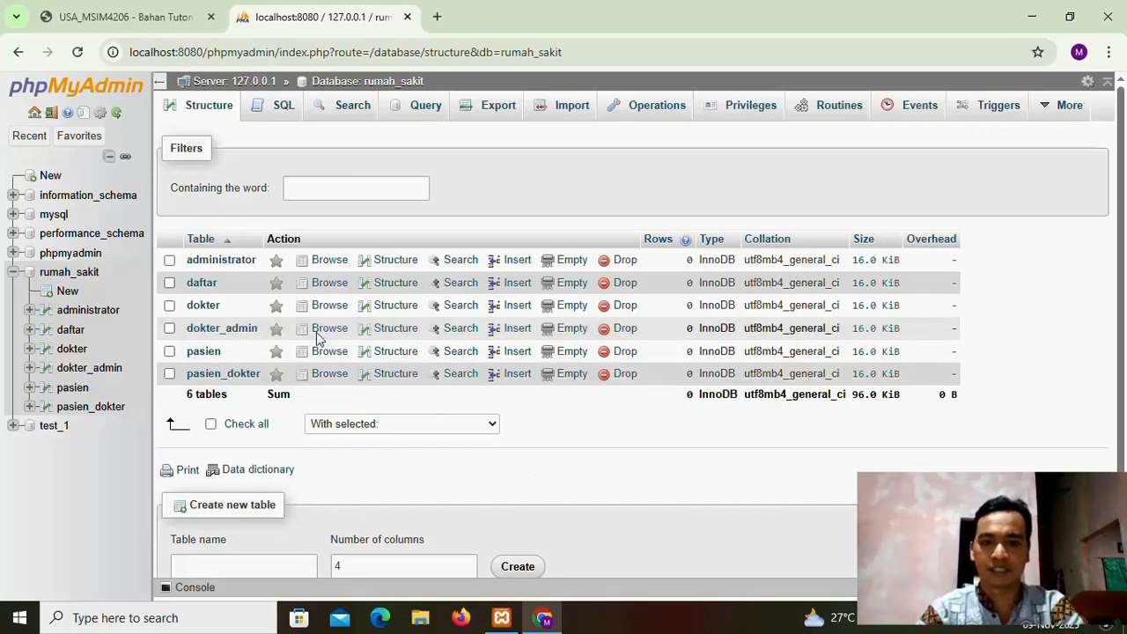
pyautogui.click(221, 328)
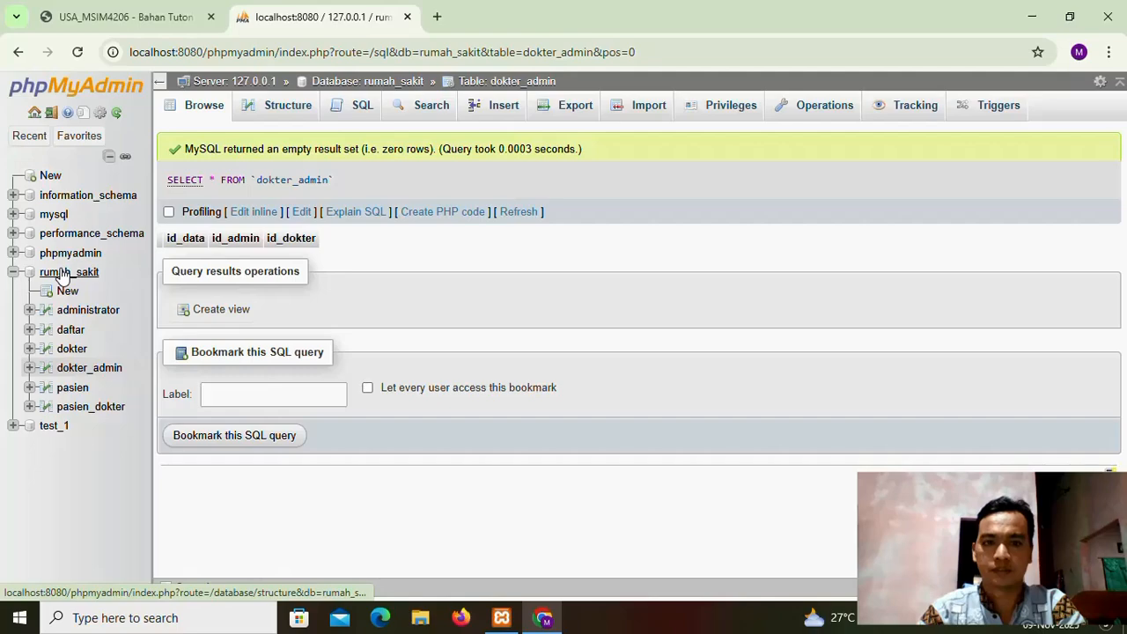
pyautogui.click(63, 276)
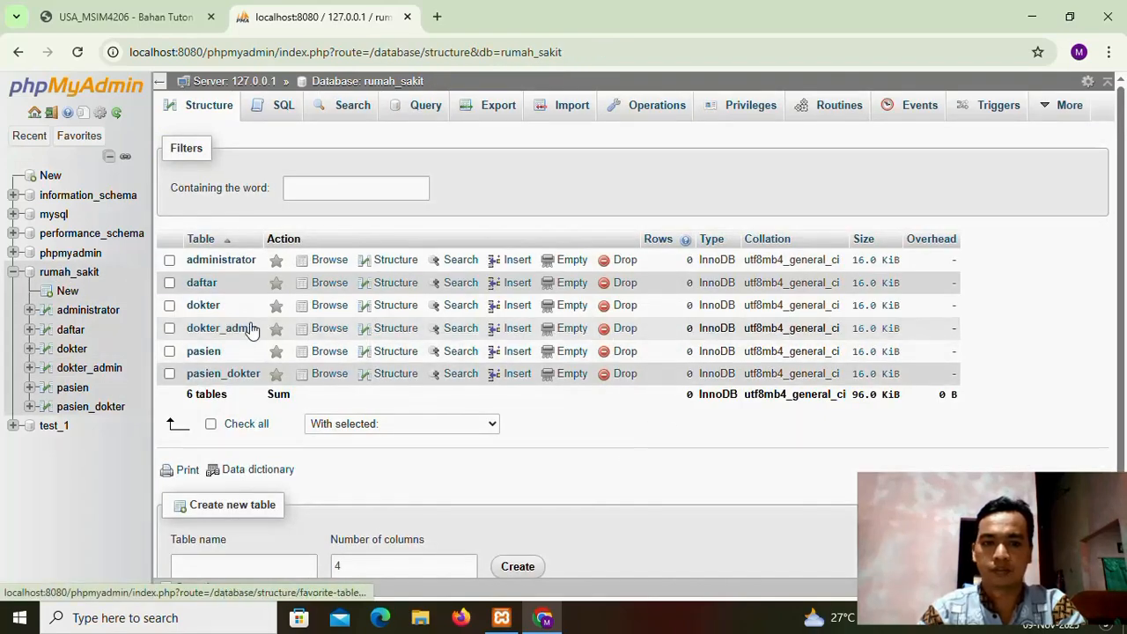
pyautogui.click(392, 330)
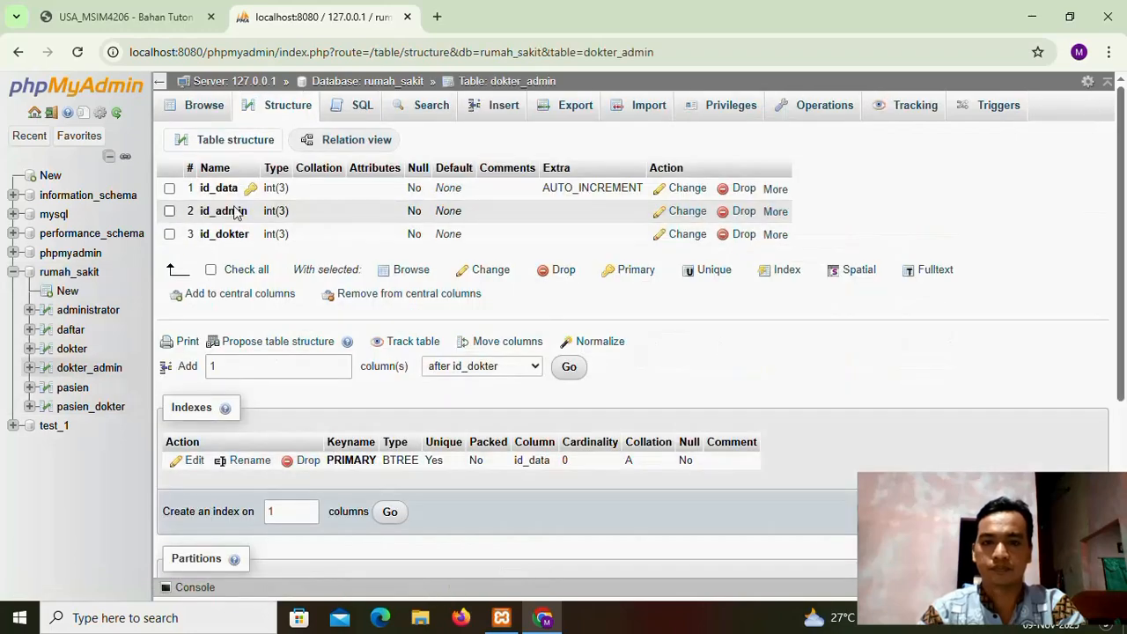
pyautogui.moveTo(773, 220)
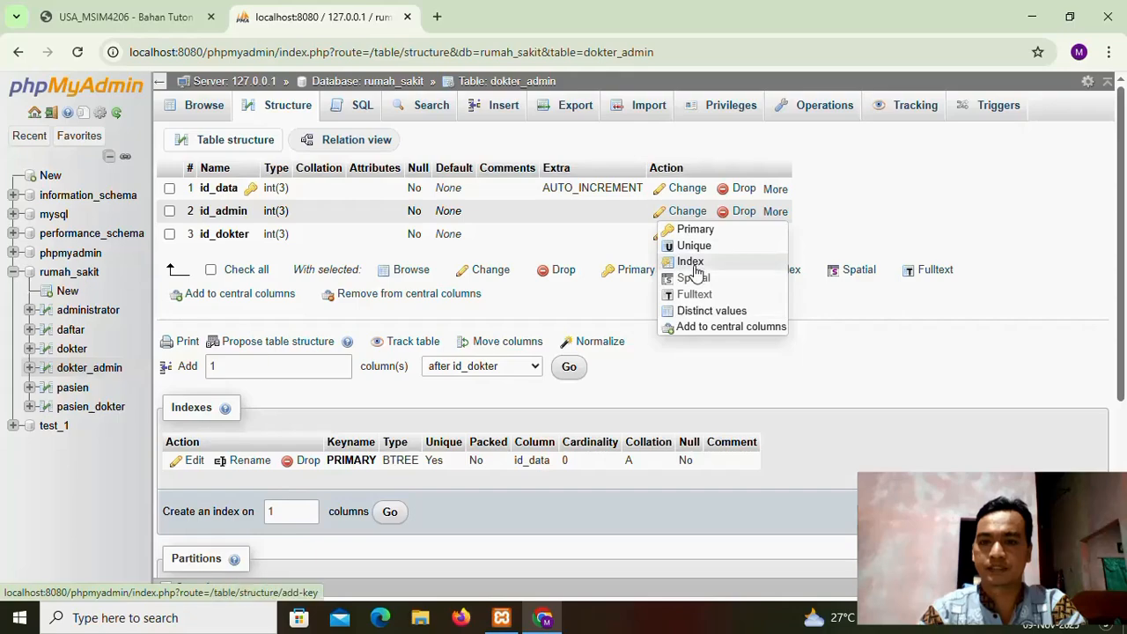
pyautogui.click(691, 262)
pyautogui.click(582, 383)
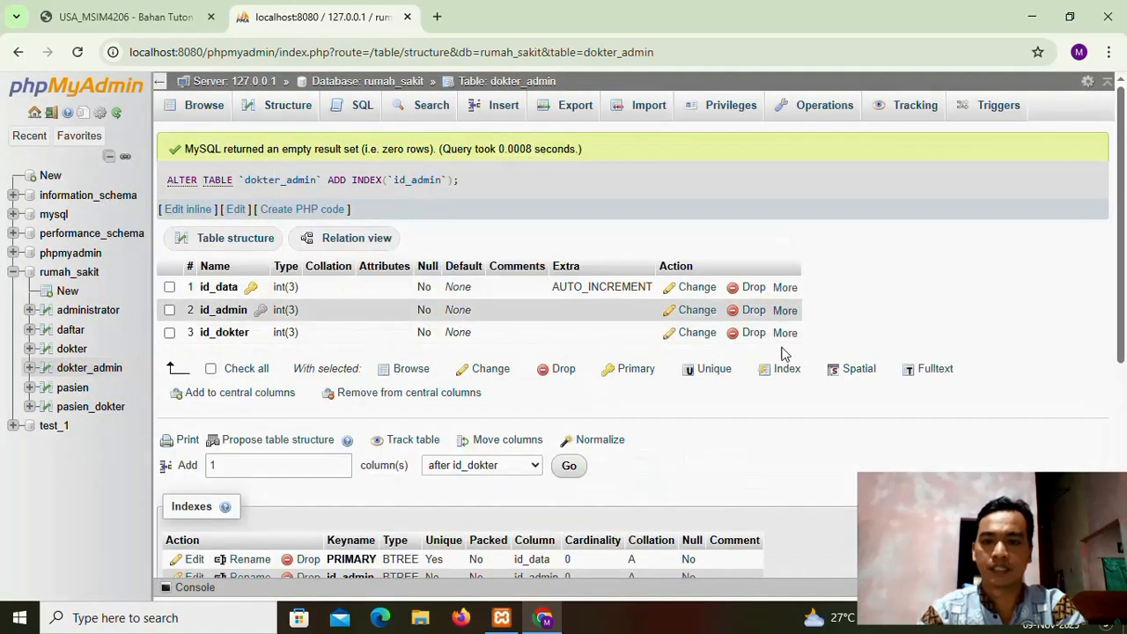
# Step: Add an index on the id_dokter column of the dokter_admin table
pyautogui.moveTo(784, 337)
pyautogui.click(704, 382)
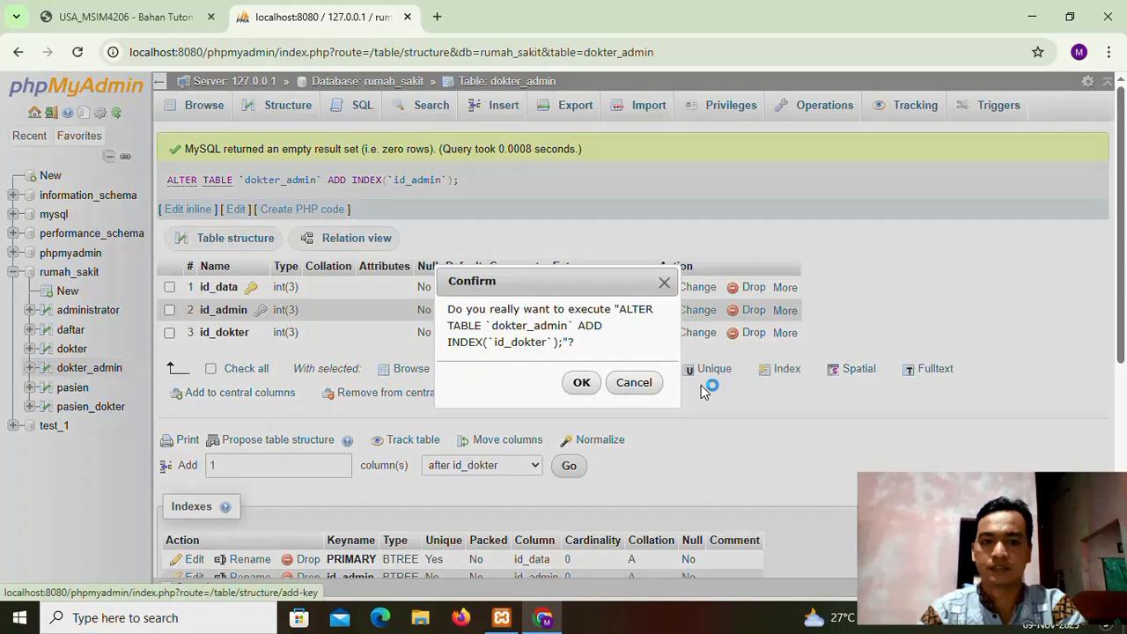
pyautogui.click(581, 382)
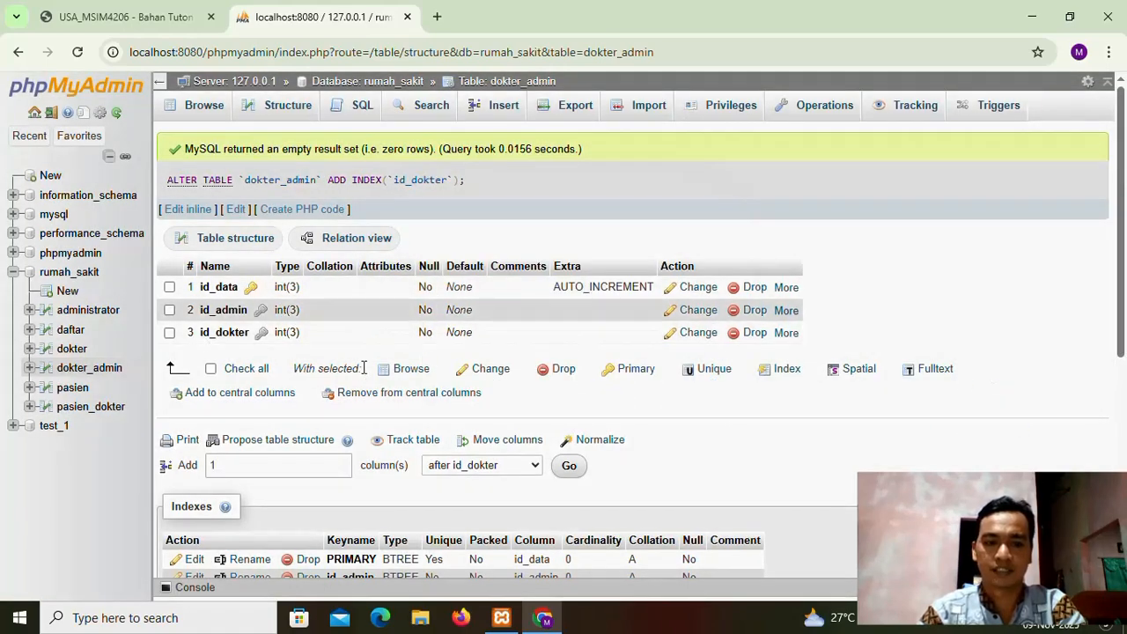
# Step: Open the structure of the daftar table and add an index on its id_admin column
pyautogui.click(72, 331)
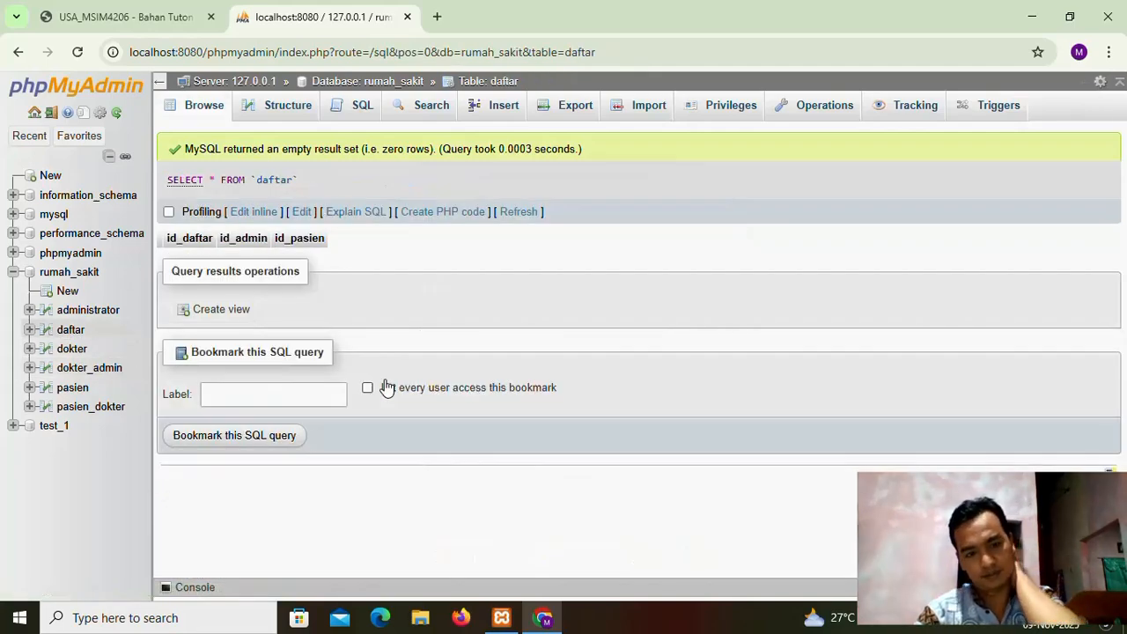
pyautogui.click(287, 104)
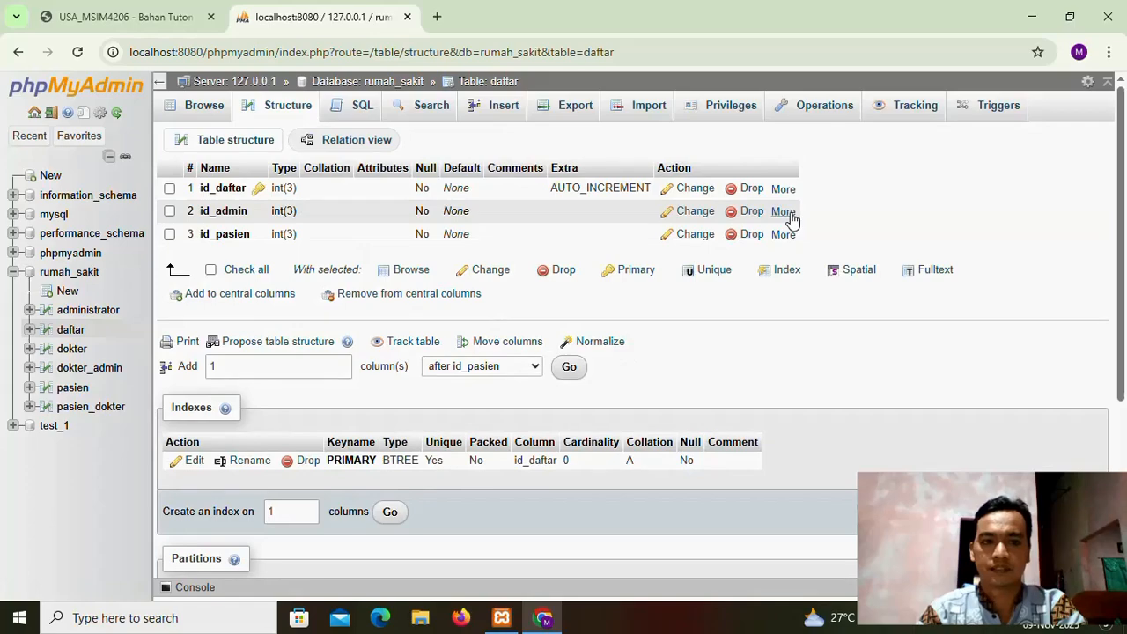
pyautogui.click(782, 211)
pyautogui.click(692, 259)
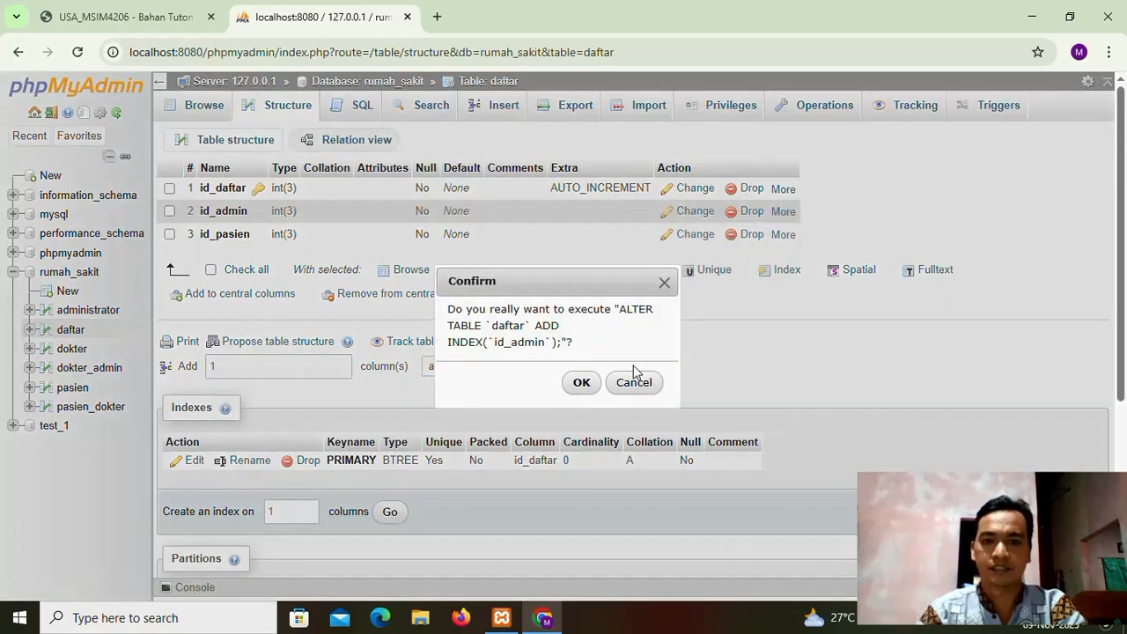
pyautogui.click(584, 386)
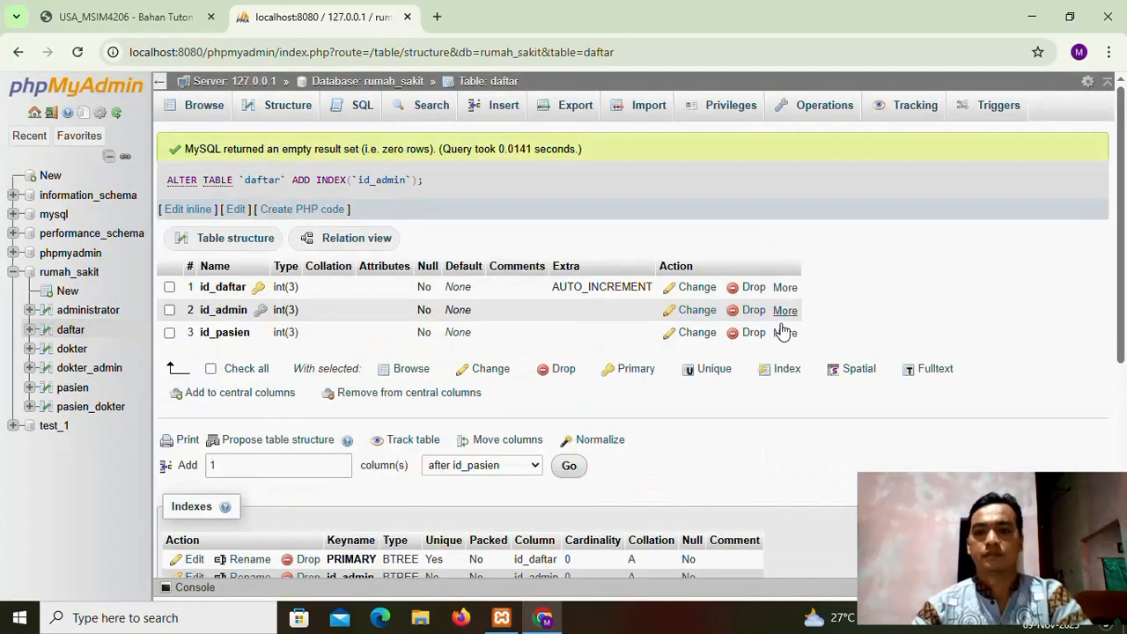
# Step: Add an index on the id_pasien column of the daftar table
pyautogui.click(784, 331)
pyautogui.click(702, 384)
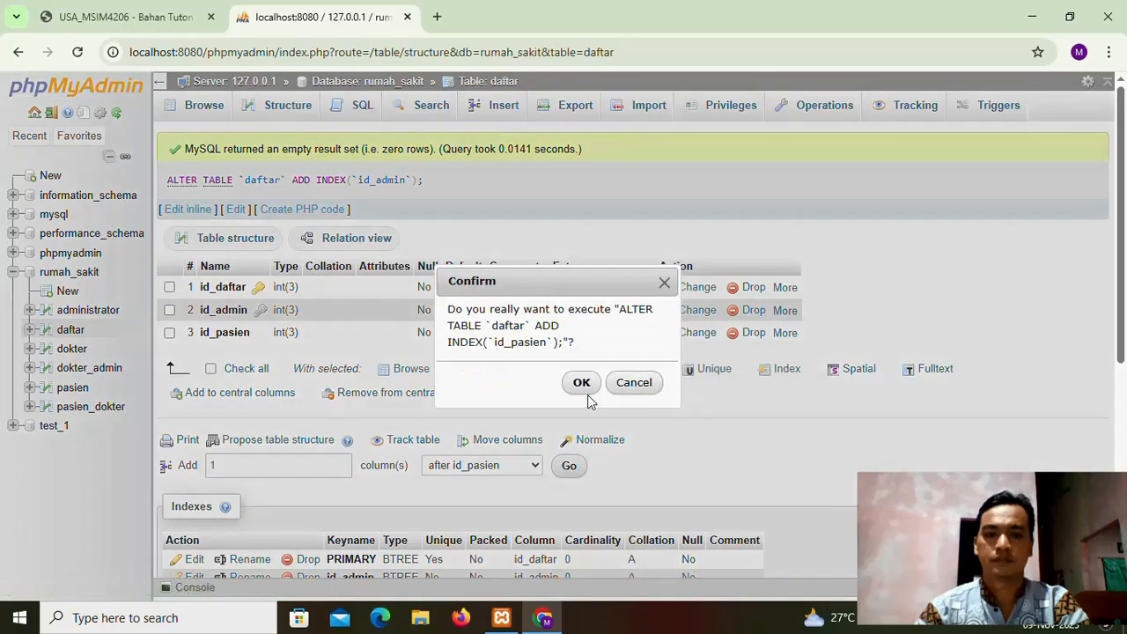
pyautogui.click(581, 386)
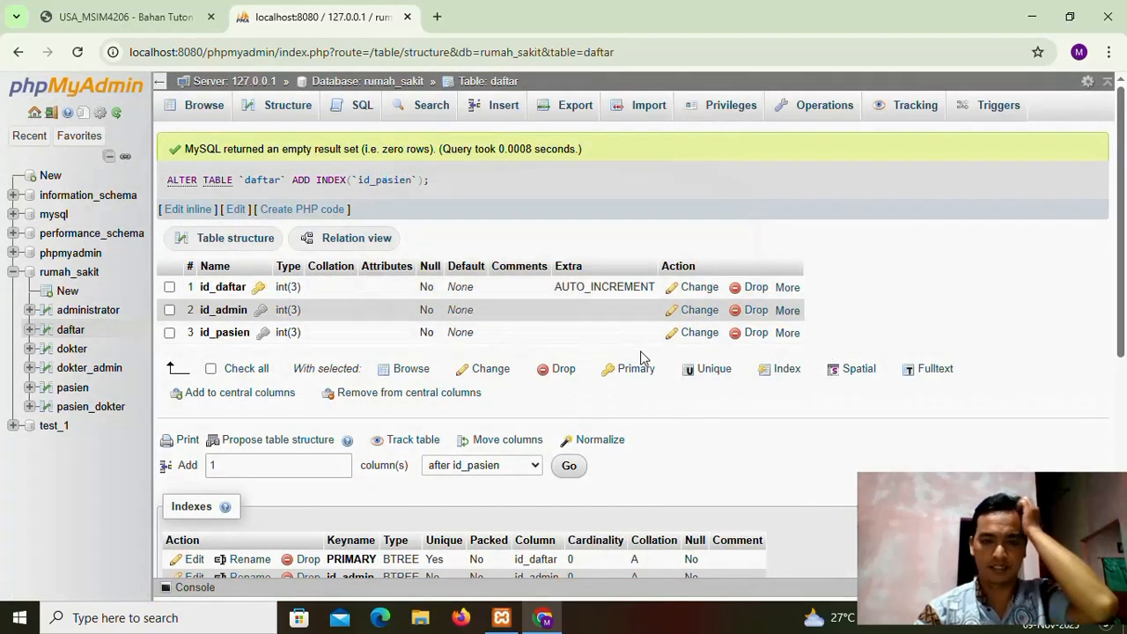
# Step: Open the structure of the pasien_dokter table and add an index on its id_dokter column
pyautogui.click(88, 407)
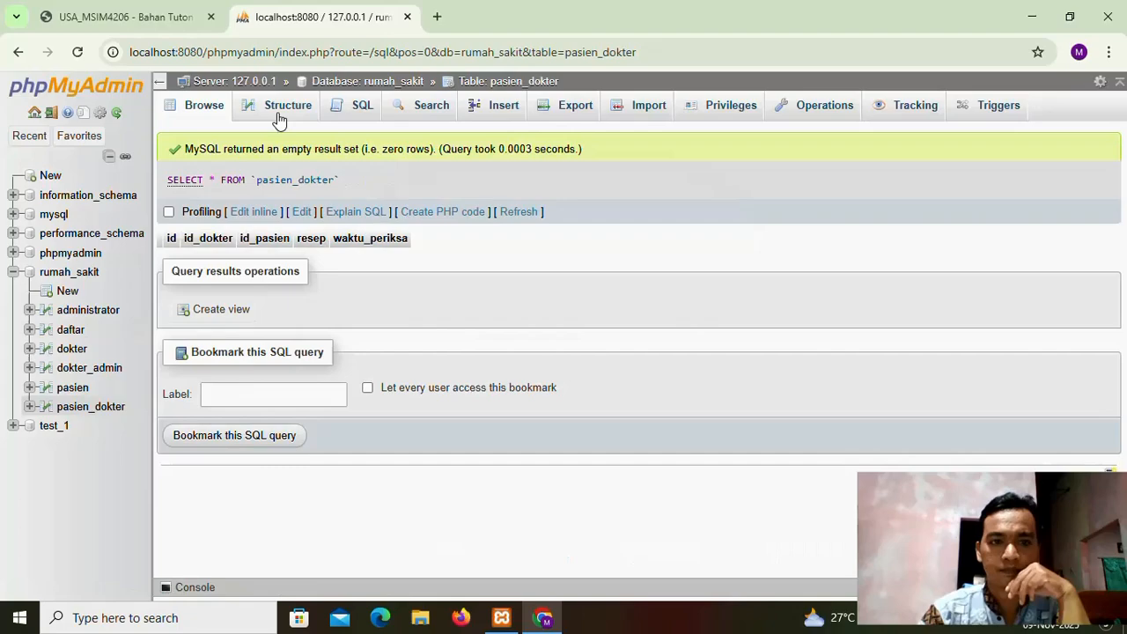
pyautogui.click(274, 109)
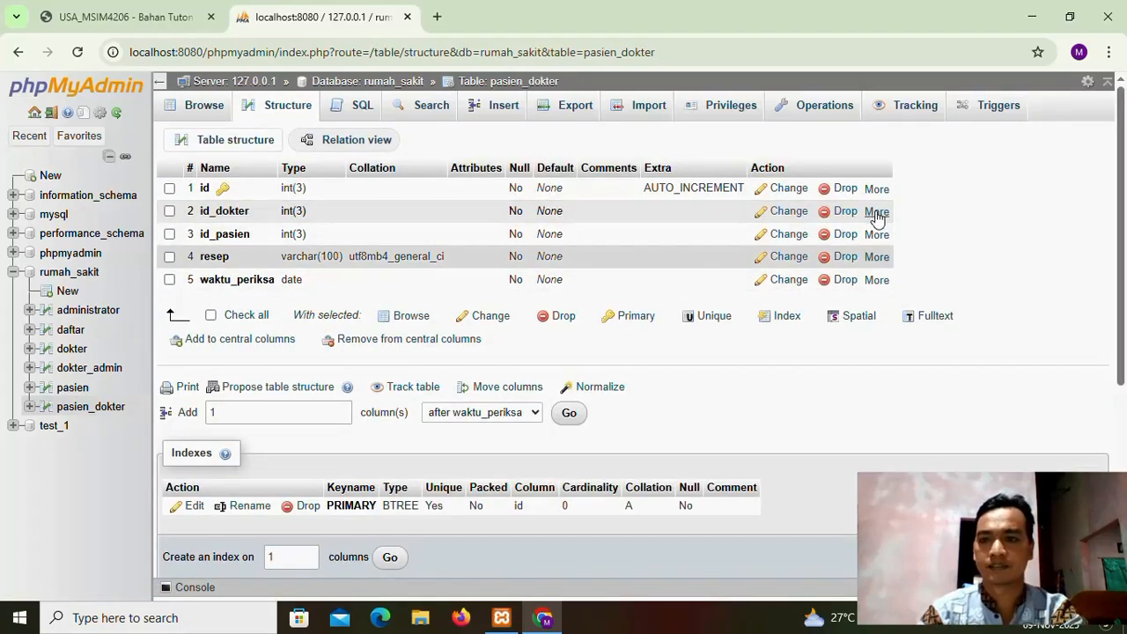
pyautogui.click(877, 212)
pyautogui.click(792, 259)
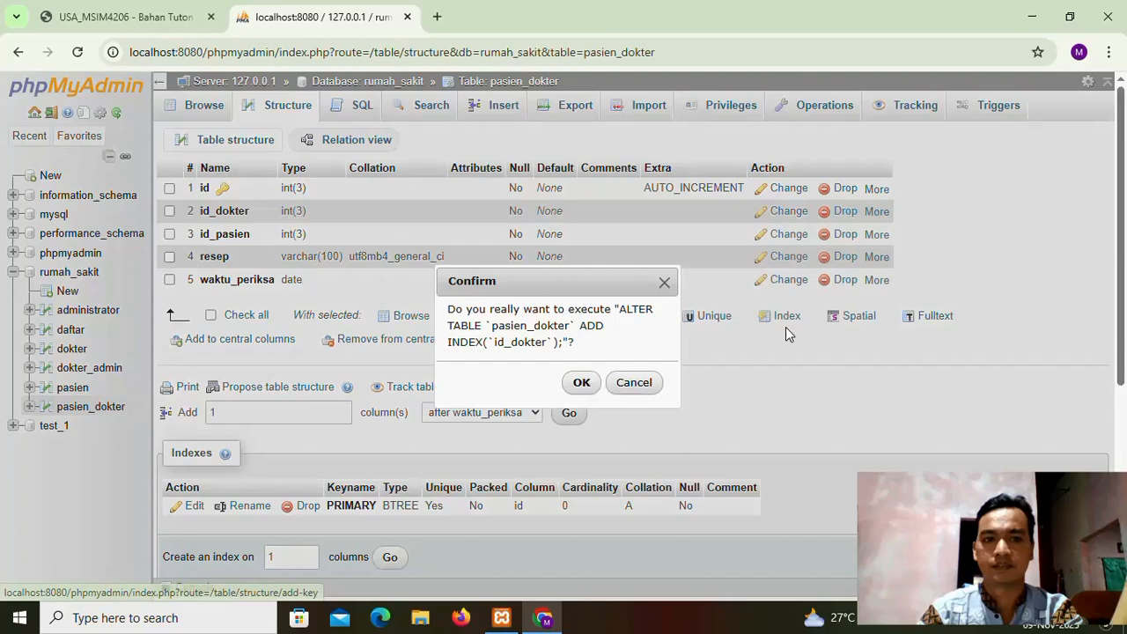
pyautogui.click(581, 384)
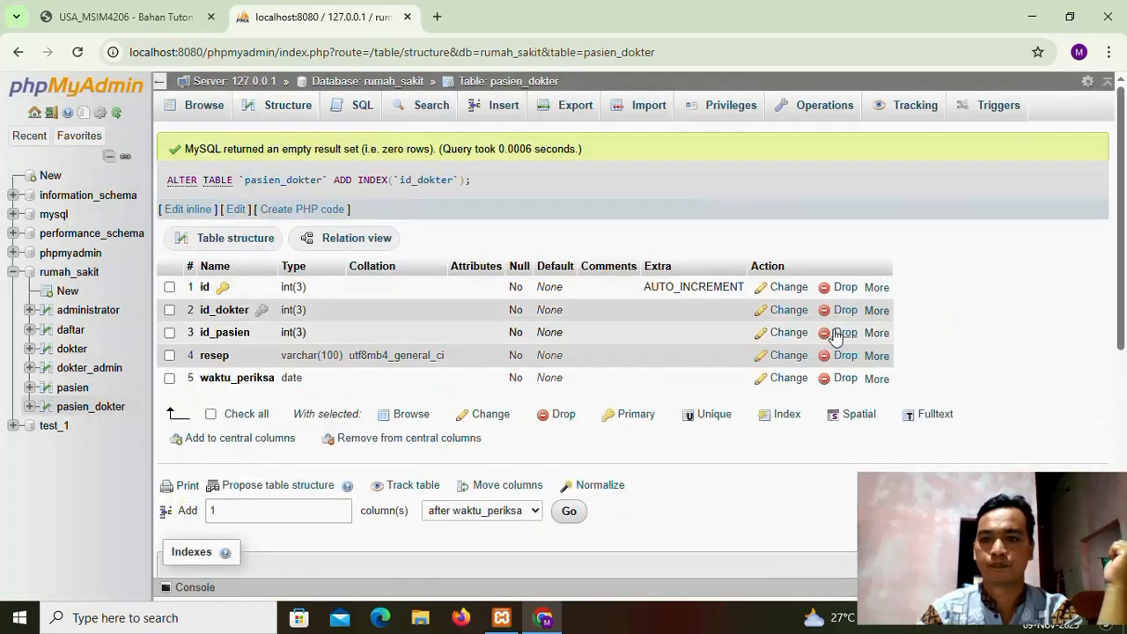
# Step: Add an index on the id_pasien column of the pasien_dokter table
pyautogui.click(877, 332)
pyautogui.click(790, 385)
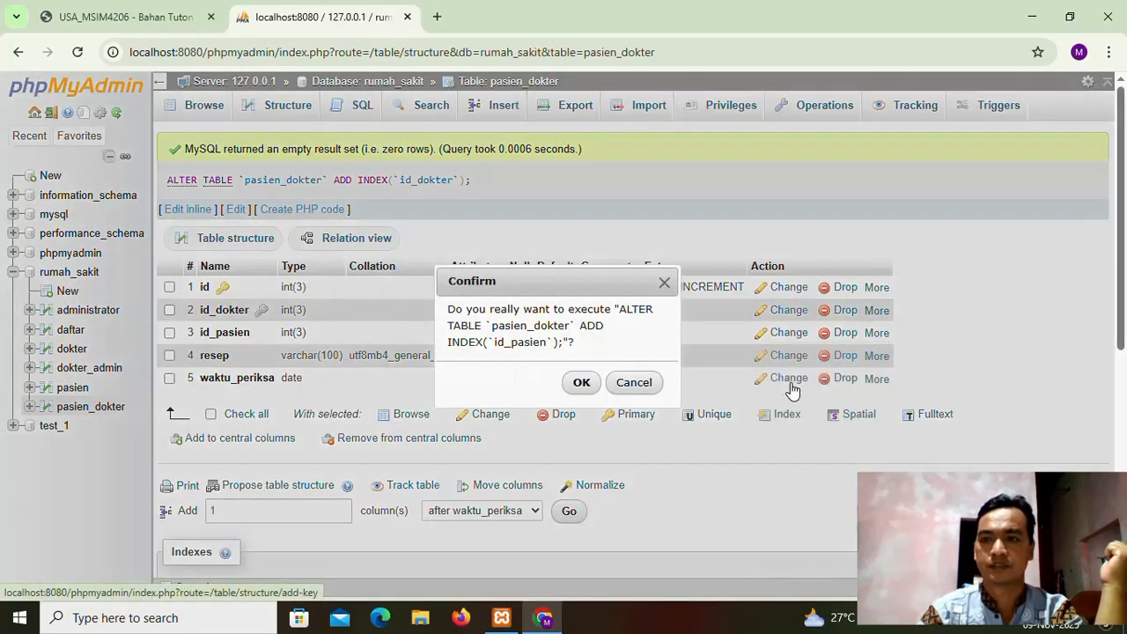
pyautogui.click(581, 382)
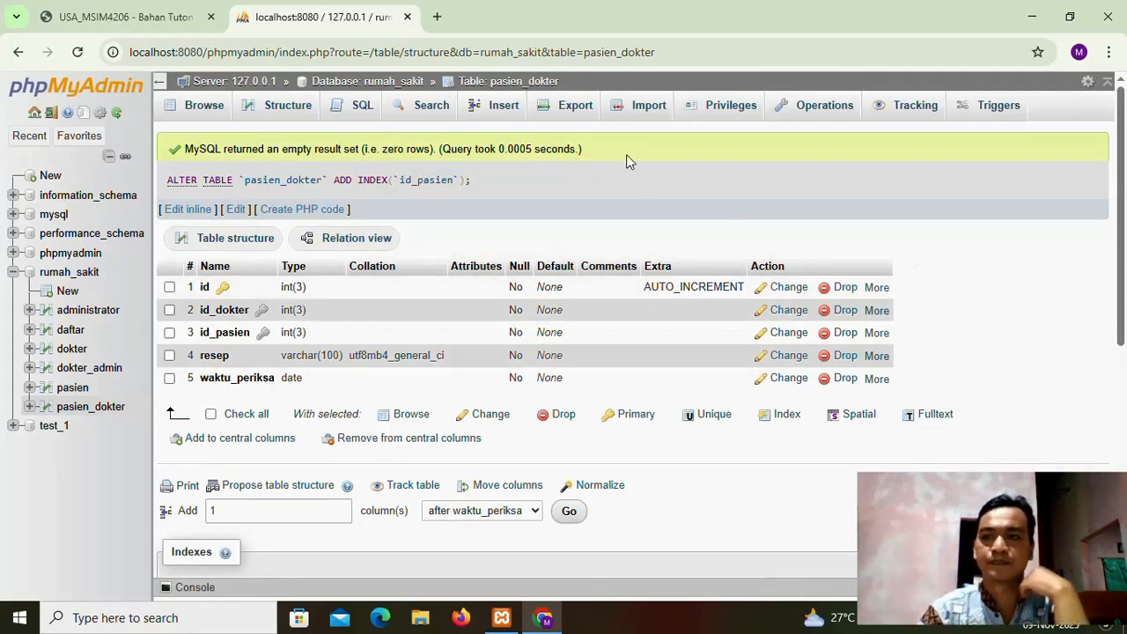
# Step: Open the Designer view of the rumah_sakit database
pyautogui.click(160, 81)
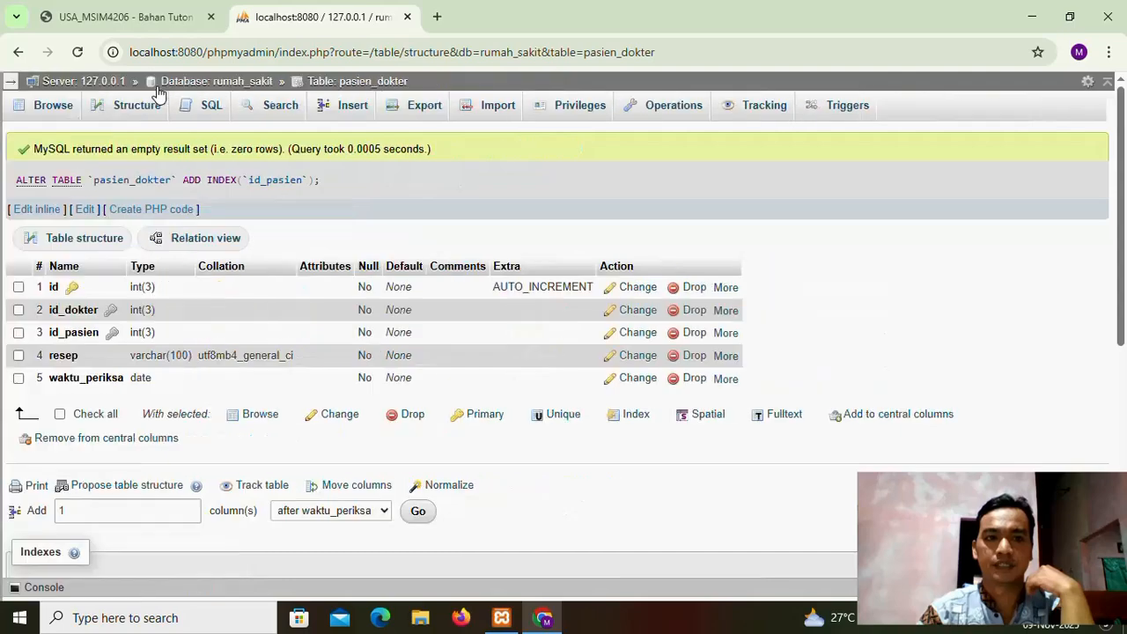
pyautogui.click(10, 85)
pyautogui.click(70, 272)
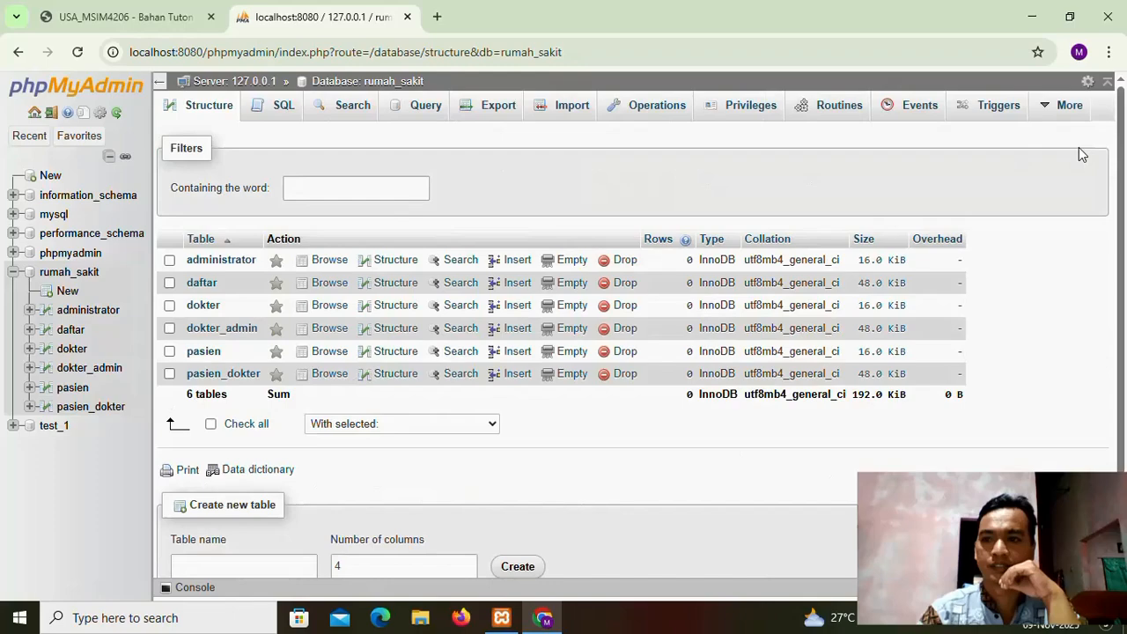
pyautogui.click(1047, 109)
pyautogui.click(1007, 170)
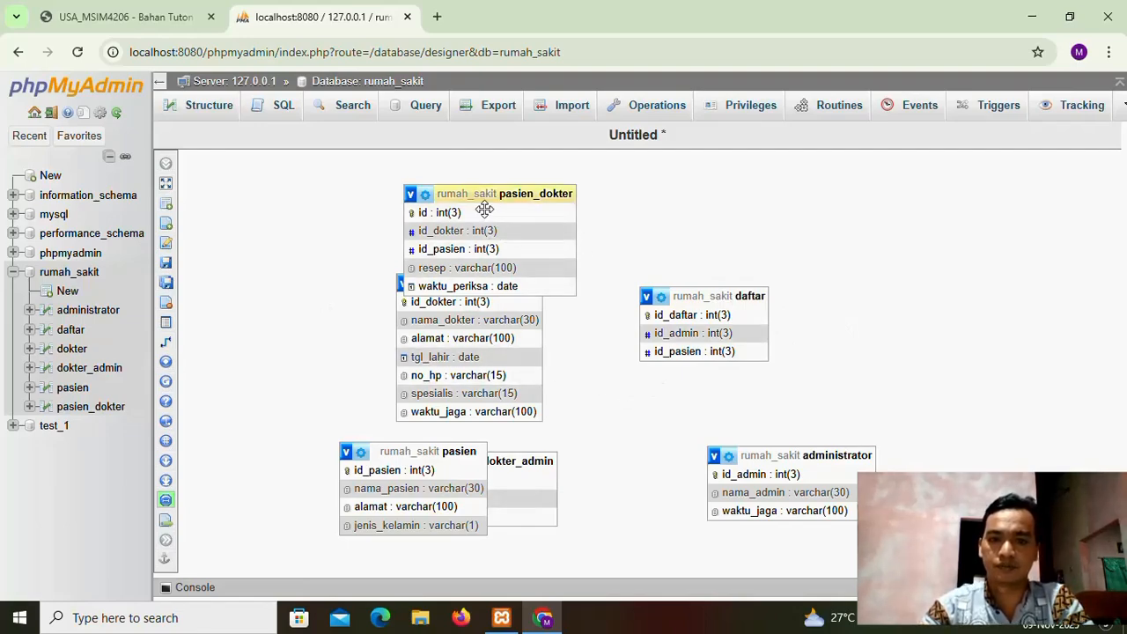
# Step: Separate the overlapping tables in the diagram and line up dokter_admin, administrator and daftar as the upper row
pyautogui.moveTo(489, 197); pyautogui.dragTo(711, 252)
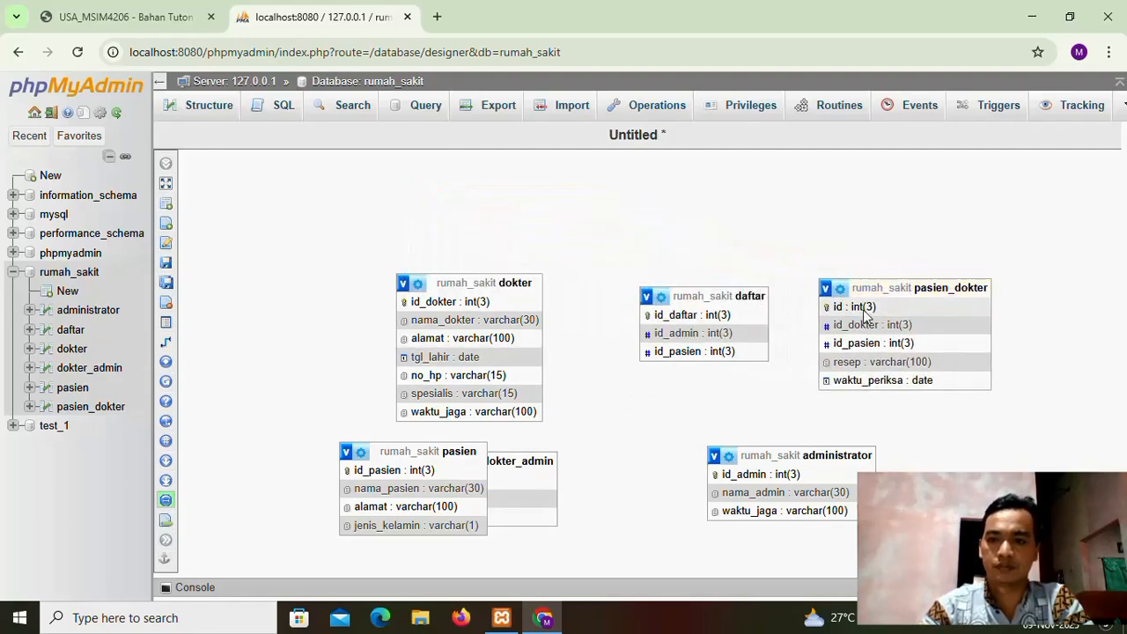
pyautogui.moveTo(765, 455); pyautogui.dragTo(574, 243)
pyautogui.moveTo(616, 299); pyautogui.dragTo(506, 281)
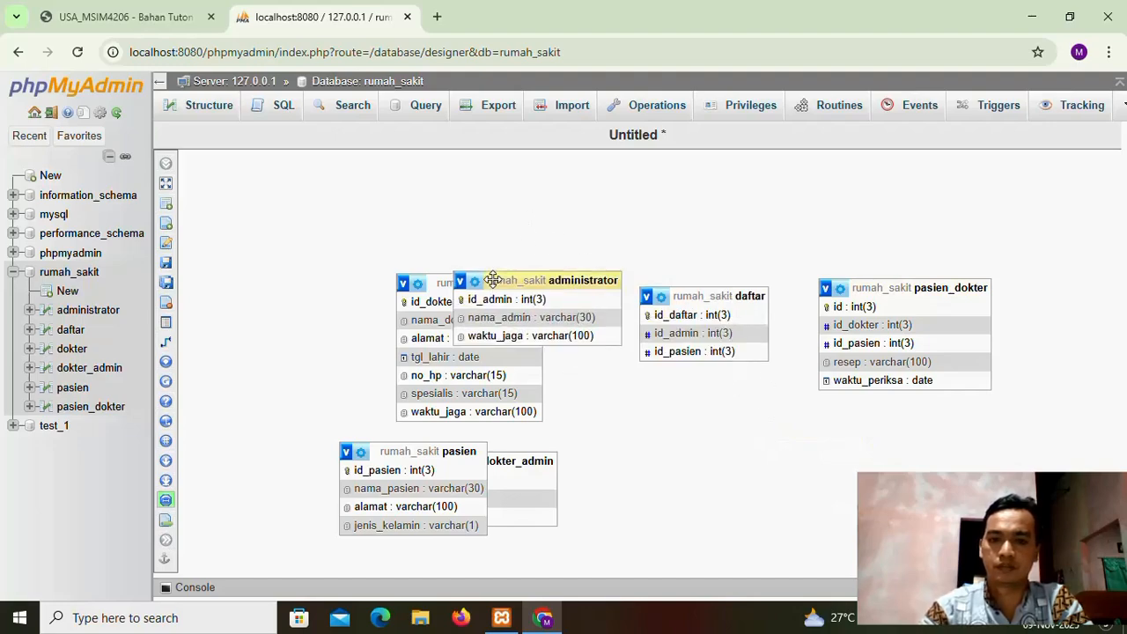
pyautogui.moveTo(435, 286); pyautogui.dragTo(637, 447)
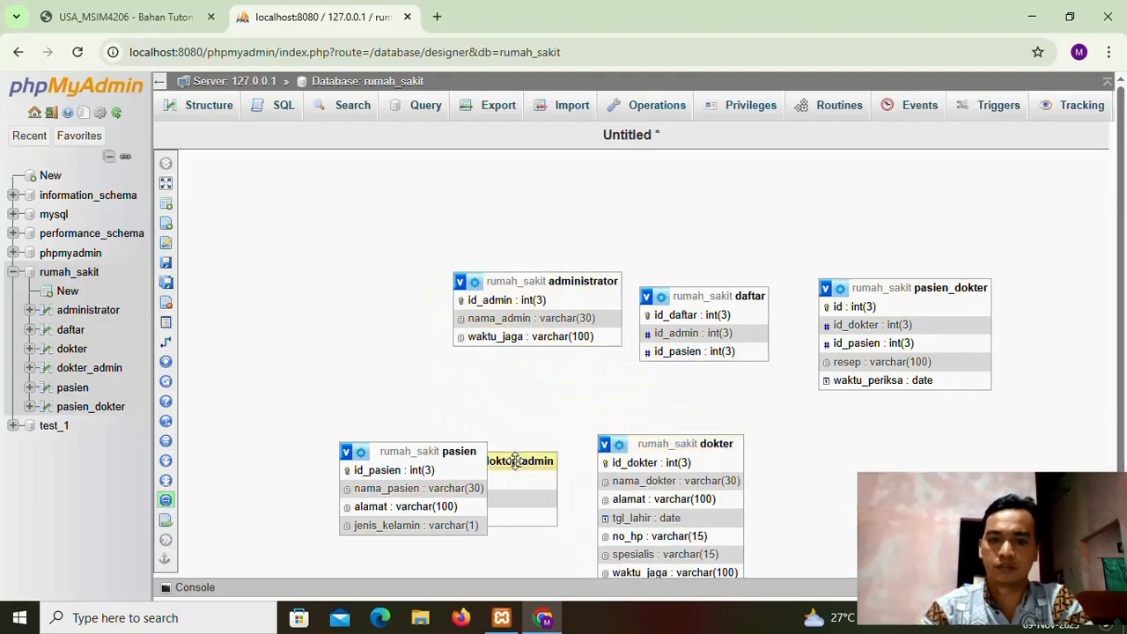
pyautogui.moveTo(514, 461); pyautogui.dragTo(481, 428)
pyautogui.moveTo(401, 422); pyautogui.dragTo(348, 255)
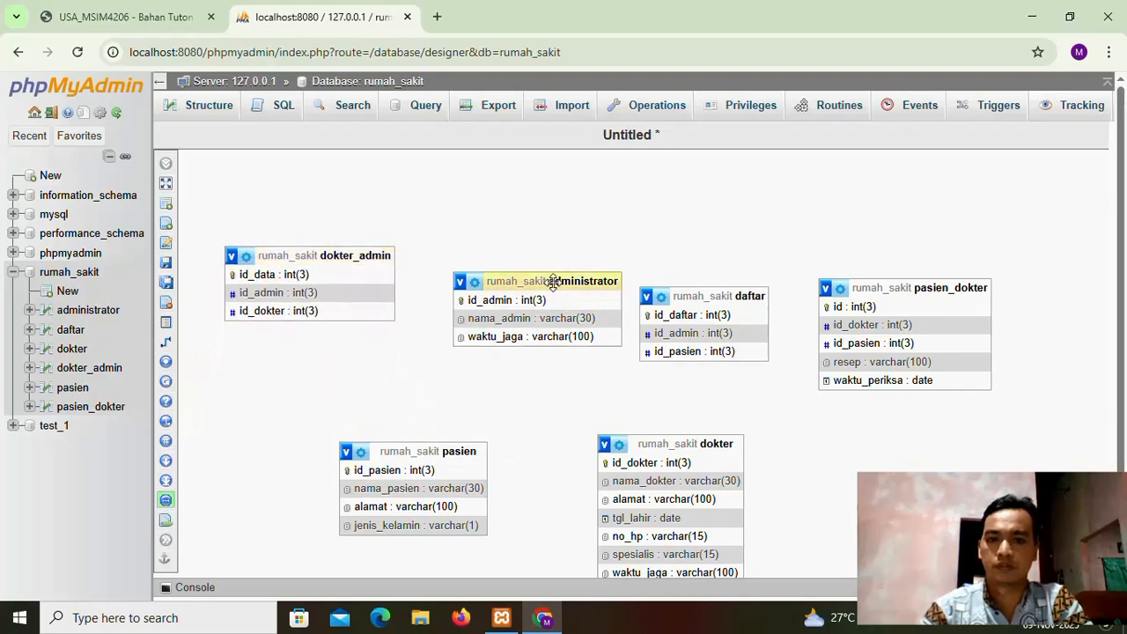
pyautogui.moveTo(552, 281); pyautogui.dragTo(575, 241)
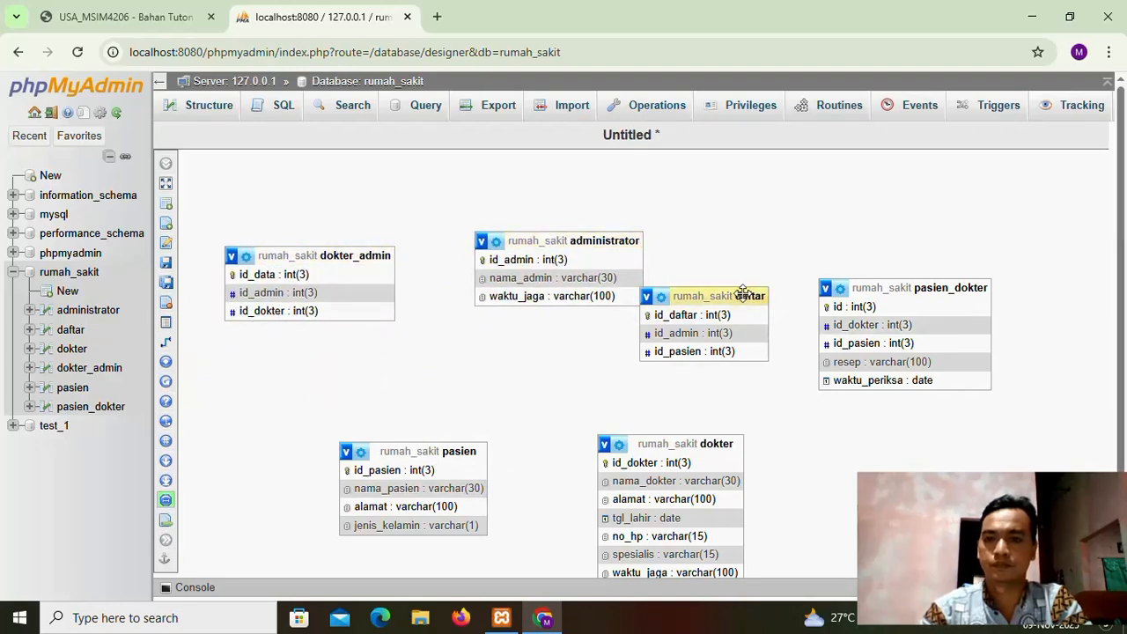
pyautogui.moveTo(742, 293); pyautogui.dragTo(848, 231)
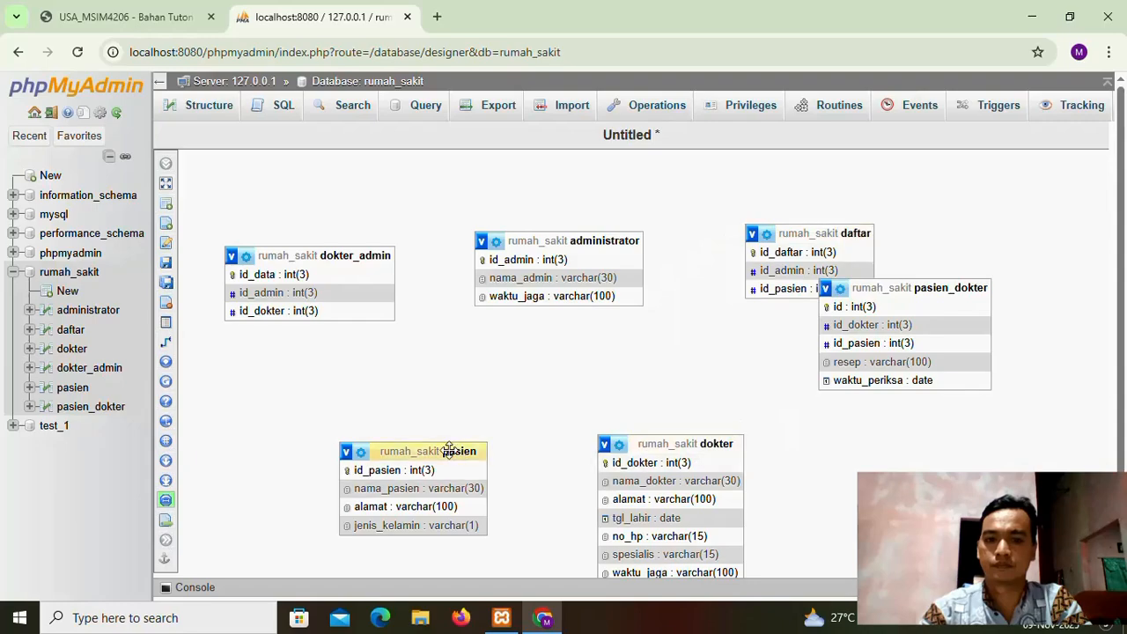
# Step: Arrange dokter, pasien_dokter and pasien as a row beneath the other three tables and even out the spacing
pyautogui.moveTo(449, 451); pyautogui.dragTo(876, 438)
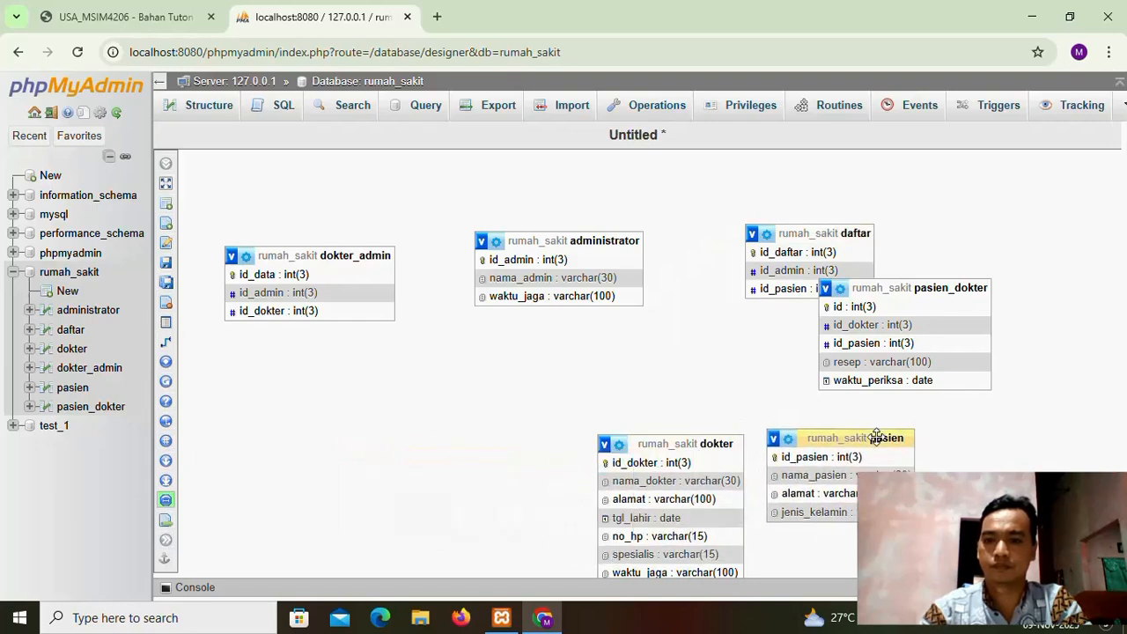
pyautogui.moveTo(669, 445); pyautogui.dragTo(302, 426)
pyautogui.moveTo(884, 288); pyautogui.dragTo(553, 448)
pyautogui.moveTo(309, 254); pyautogui.dragTo(315, 231)
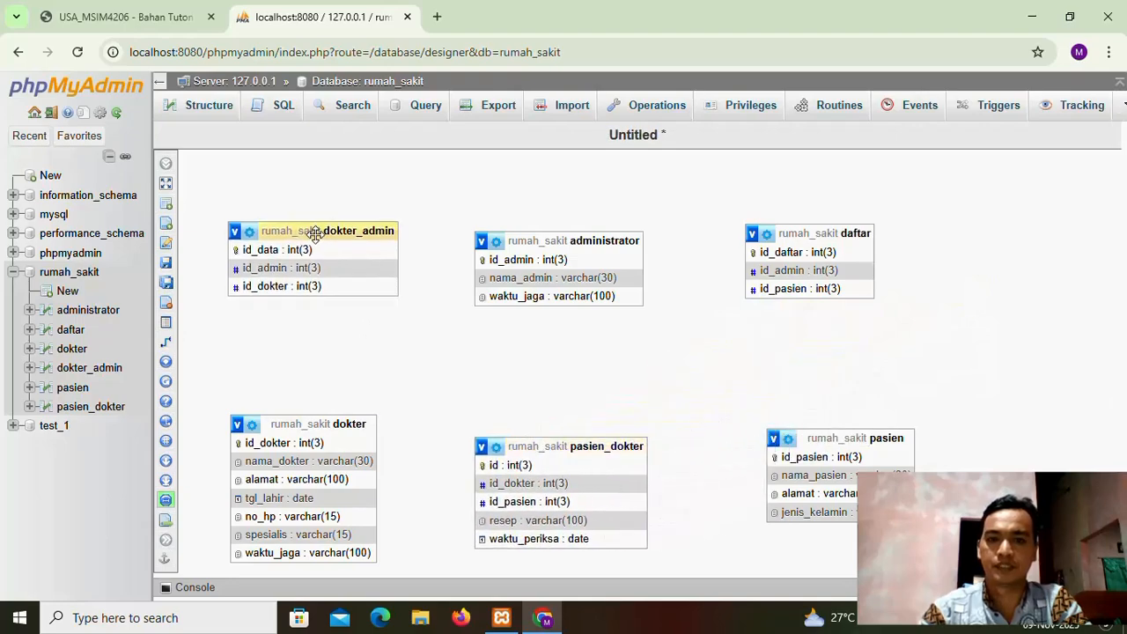
pyautogui.moveTo(284, 423); pyautogui.dragTo(282, 419)
pyautogui.moveTo(542, 445); pyautogui.dragTo(543, 419)
pyautogui.moveTo(810, 438); pyautogui.dragTo(814, 420)
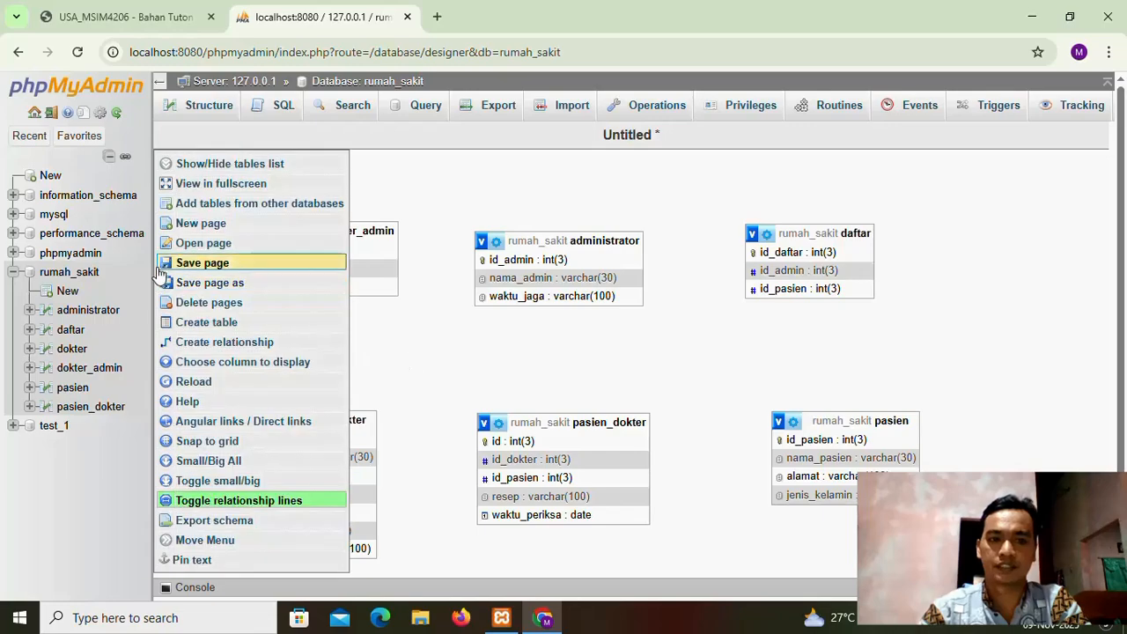
# Step: Try to save the designer page under the name diagram1
pyautogui.click(164, 263)
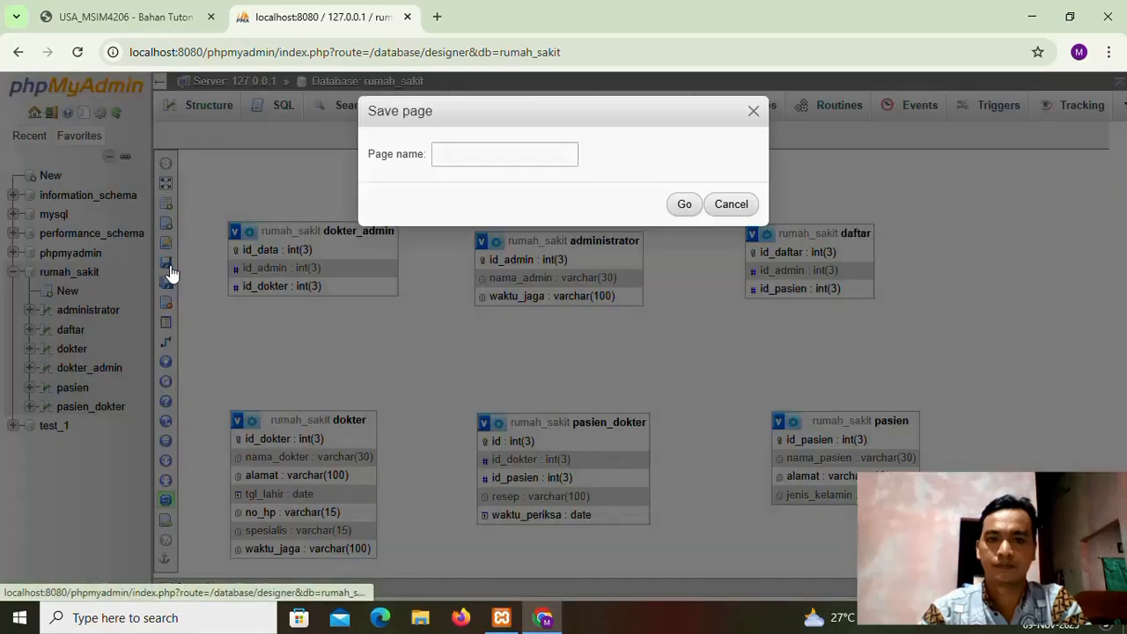
pyautogui.click(447, 161)
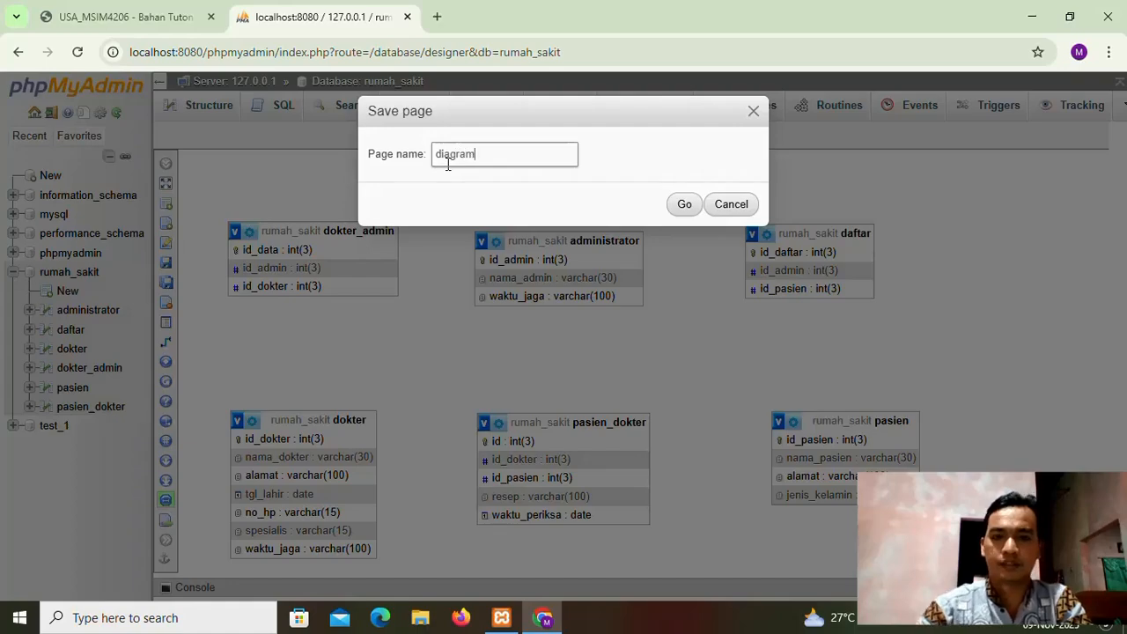
pyautogui.click(673, 208)
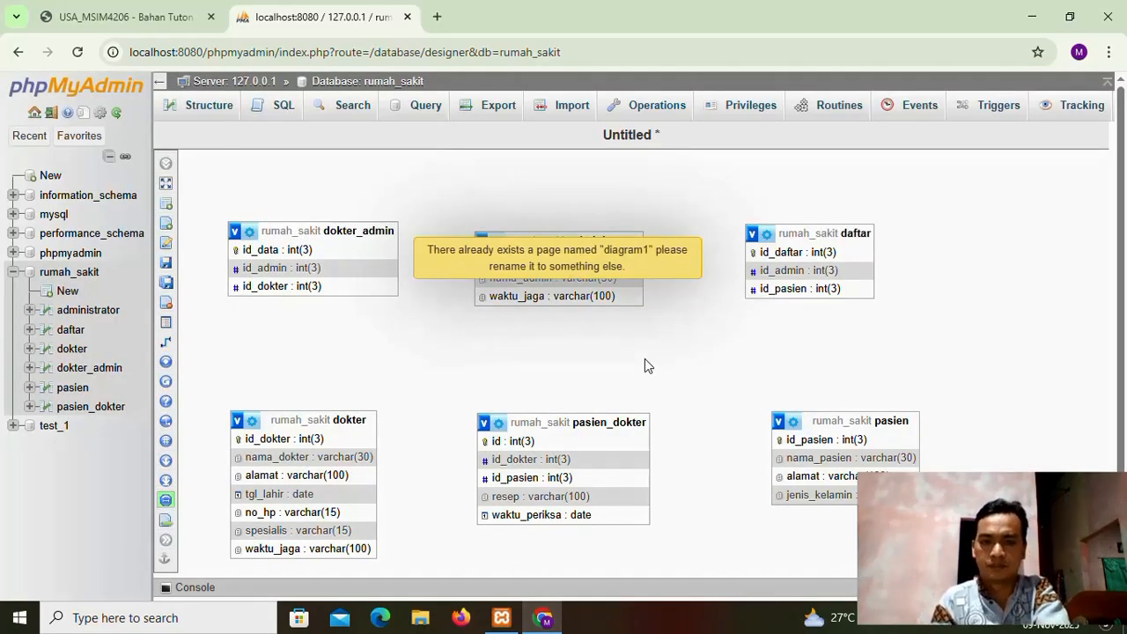
# Step: Save the designer page under the name diagram_rs
pyautogui.click(165, 262)
pyautogui.click(462, 151)
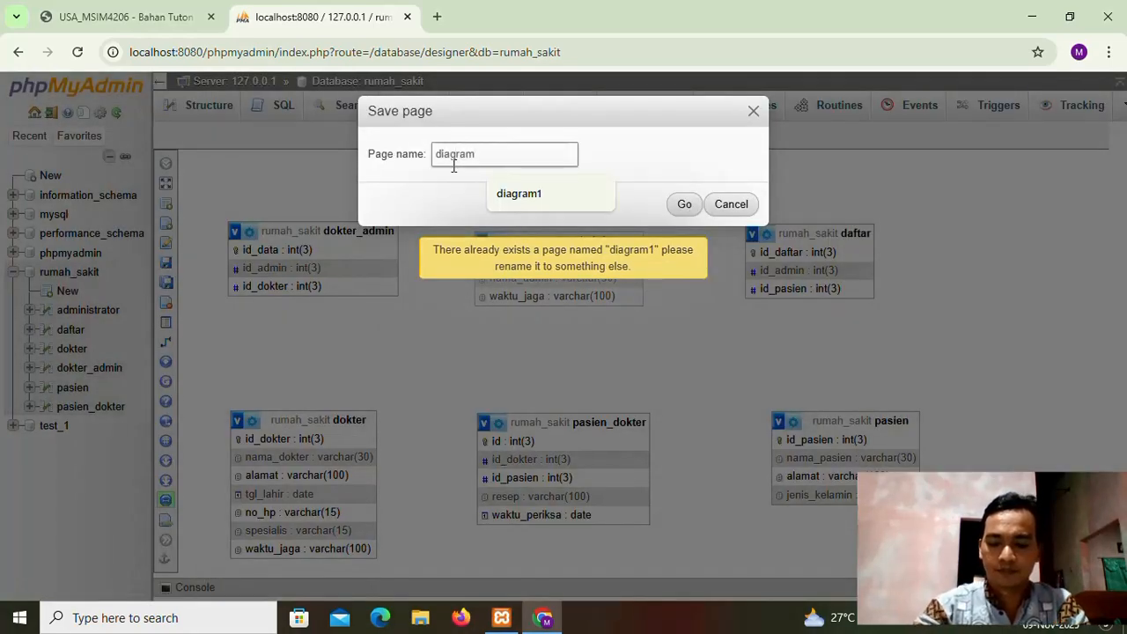
pyautogui.write('diagram_rs')
pyautogui.click(684, 212)
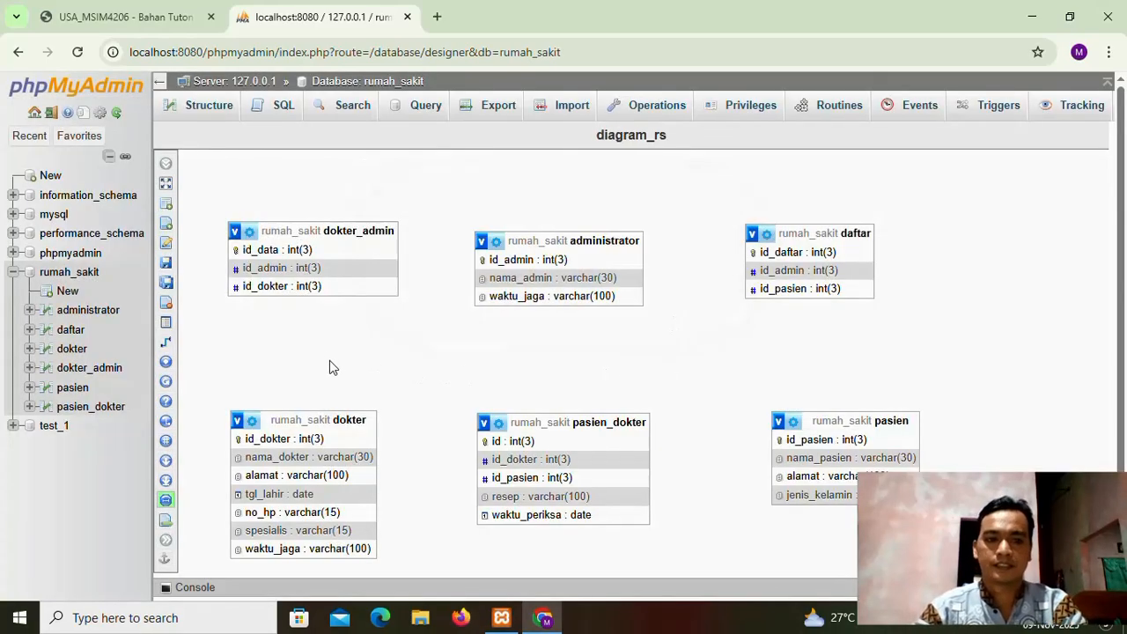
# Step: Create a foreign-key relationship from administrator's id_admin to daftar's id_admin with CASCADE on delete and on update
pyautogui.moveTo(169, 348)
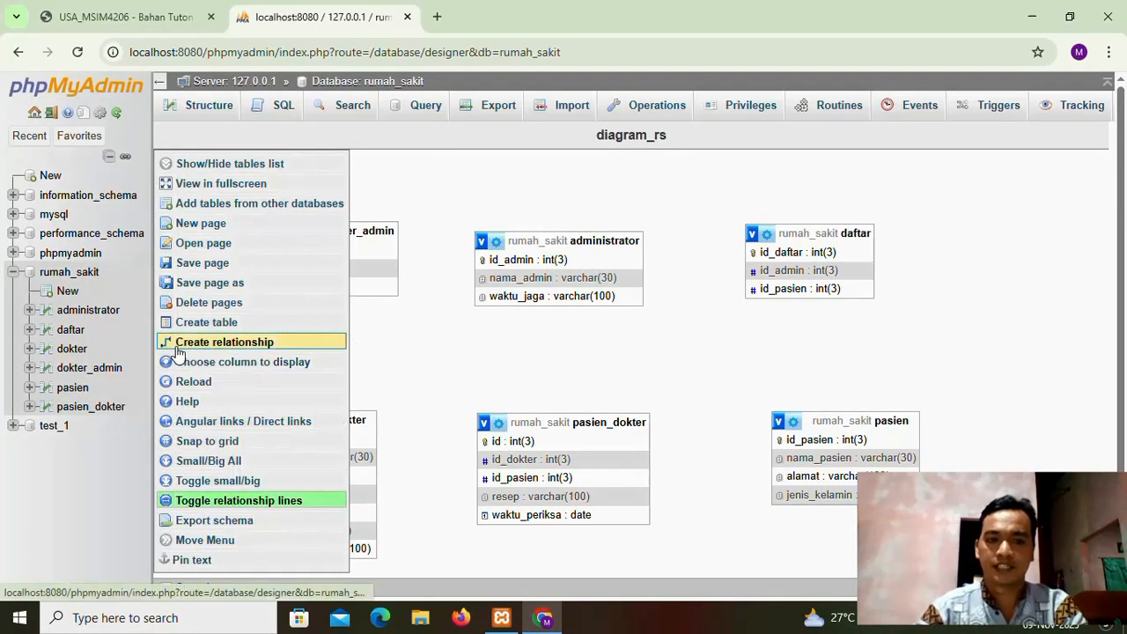
pyautogui.click(176, 345)
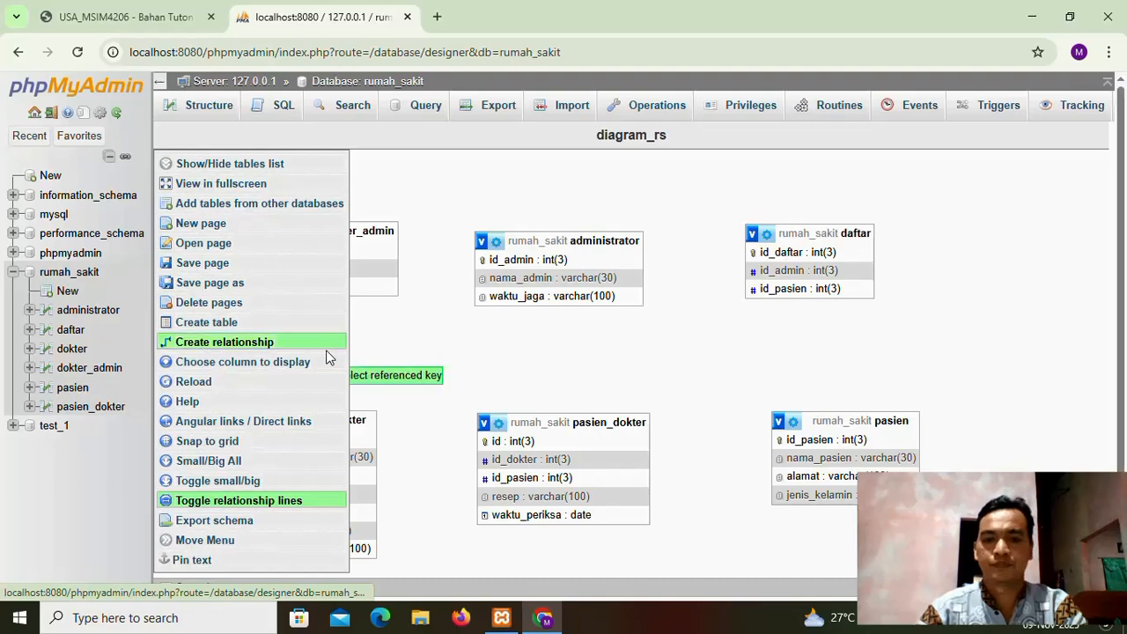
pyautogui.click(505, 259)
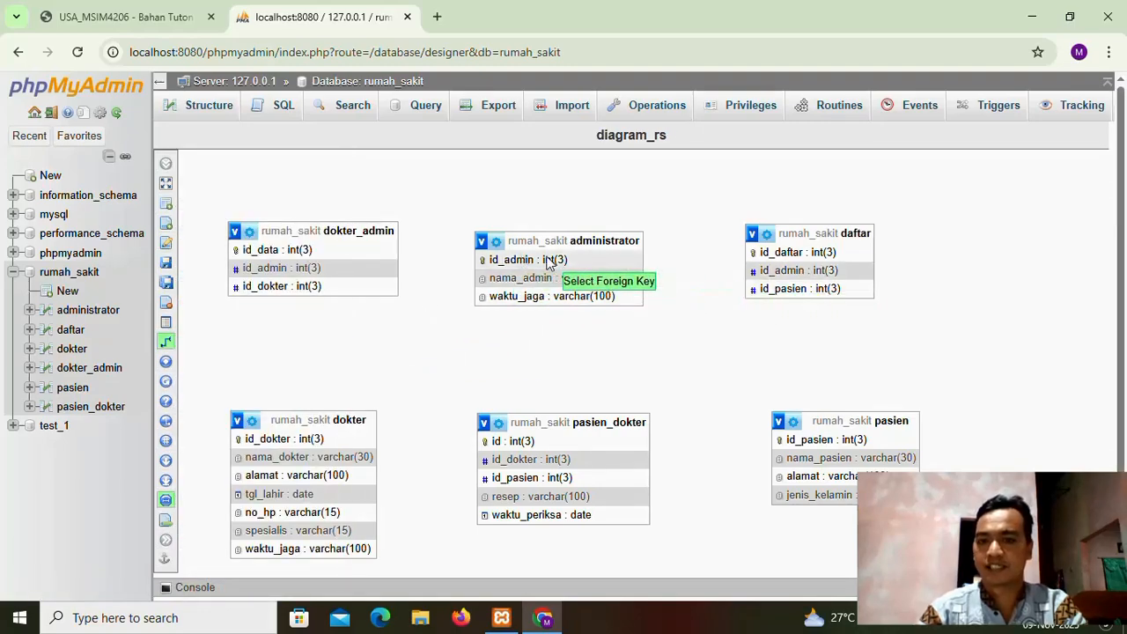
pyautogui.click(773, 271)
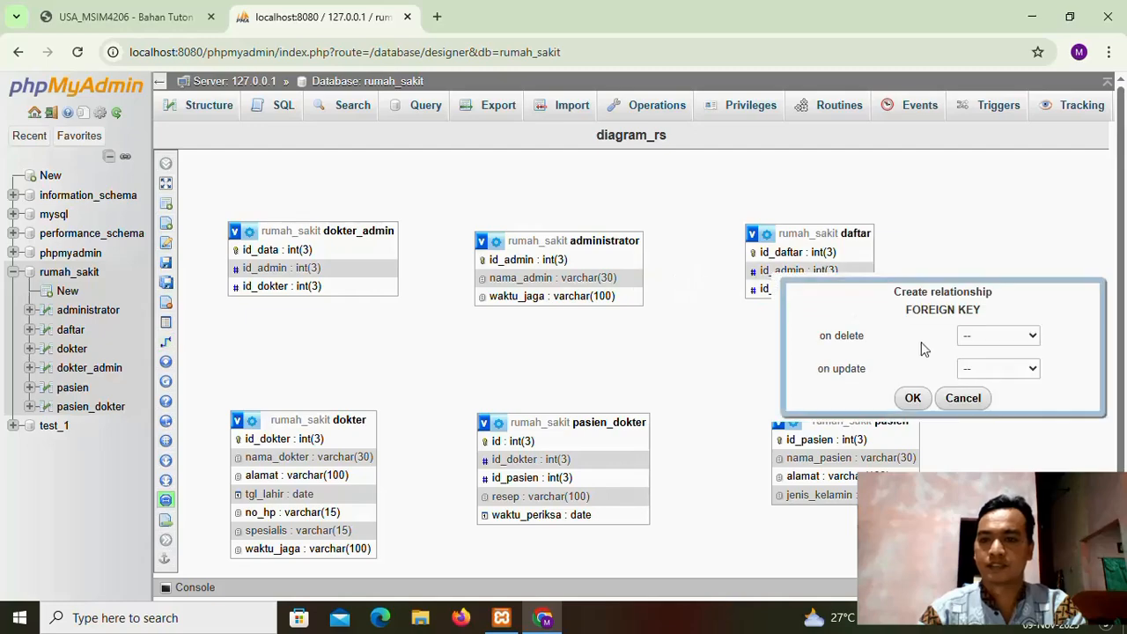
pyautogui.click(1024, 343)
pyautogui.click(986, 374)
pyautogui.click(1021, 370)
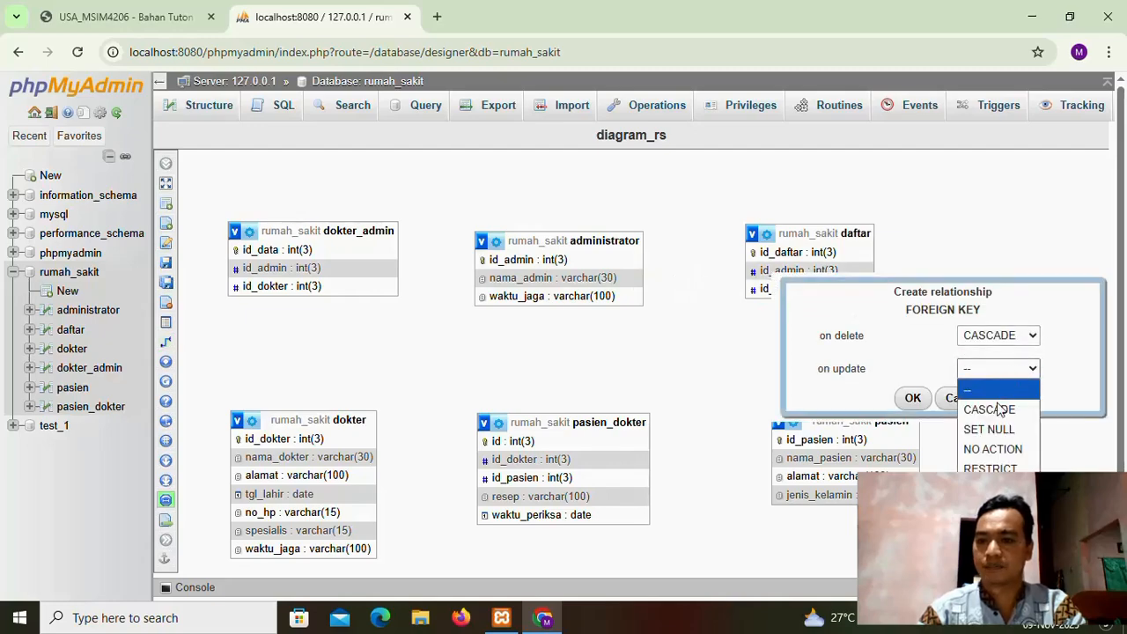
pyautogui.click(988, 407)
pyautogui.click(915, 403)
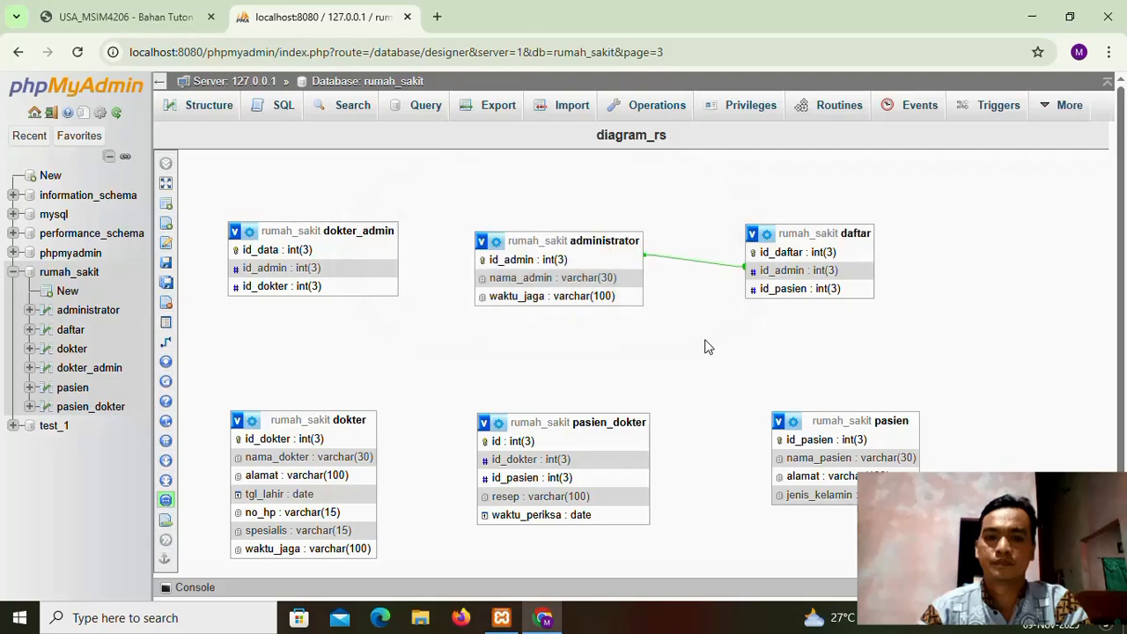
# Step: Create a foreign-key relationship from pasien's id_pasien to daftar's id_pasien with CASCADE on delete and on update
pyautogui.click(176, 342)
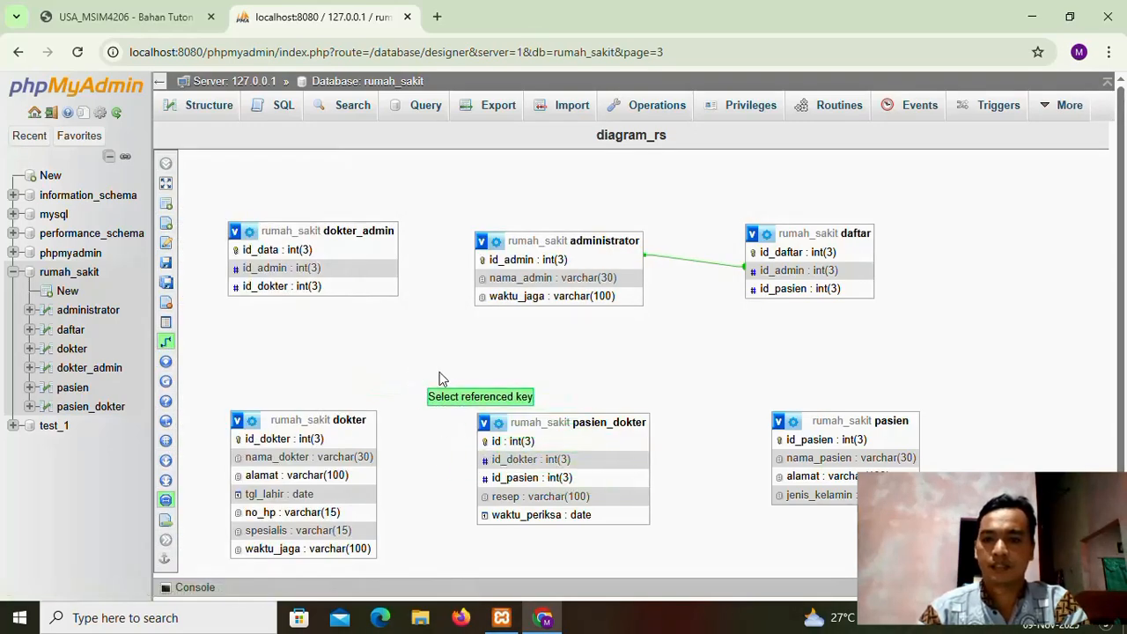
pyautogui.click(799, 443)
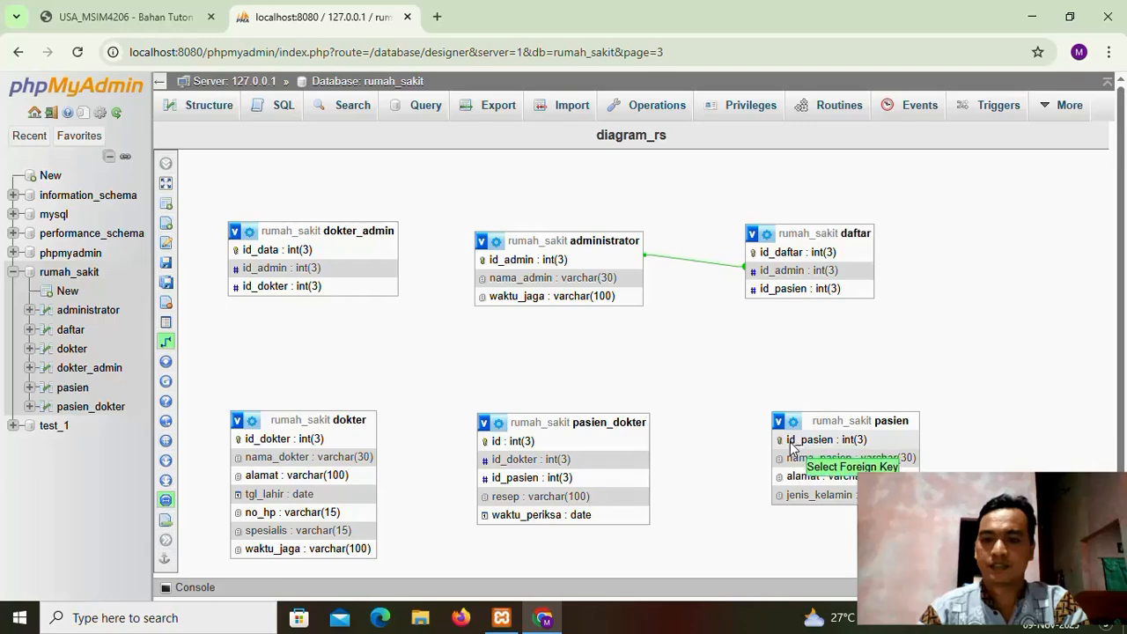
pyautogui.click(775, 288)
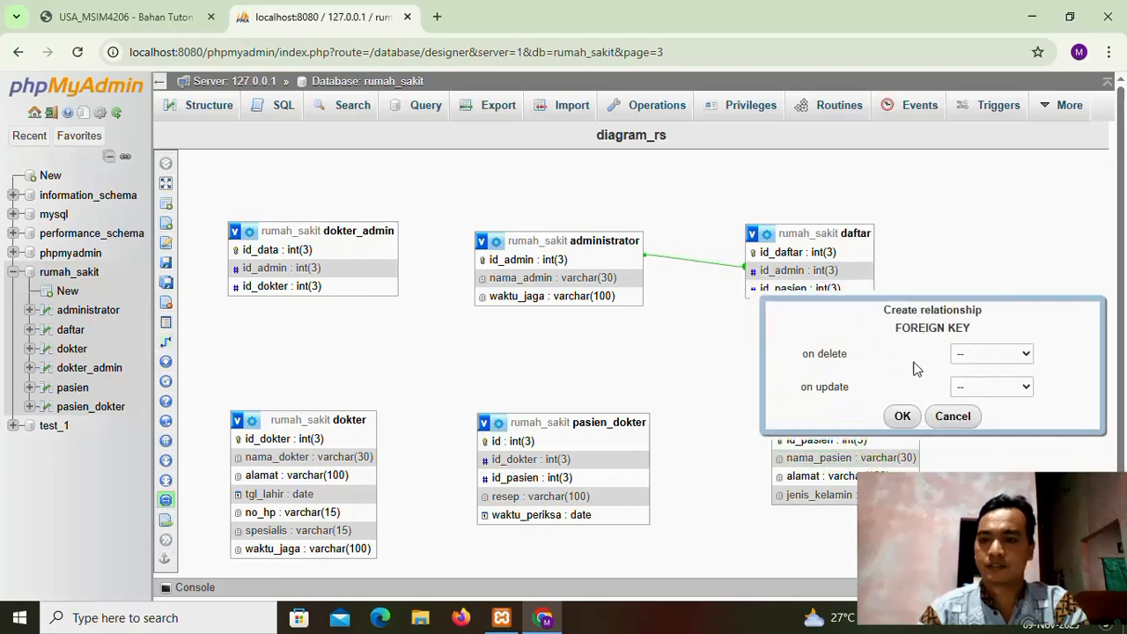
pyautogui.click(991, 353)
pyautogui.click(961, 392)
pyautogui.click(991, 386)
pyautogui.click(977, 425)
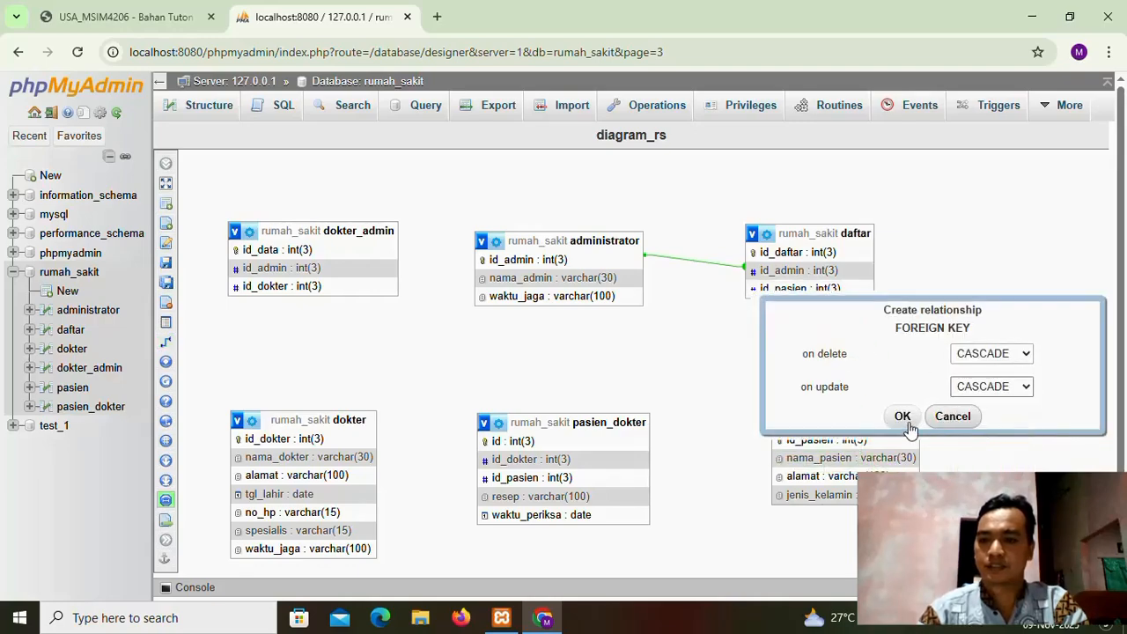
pyautogui.click(902, 415)
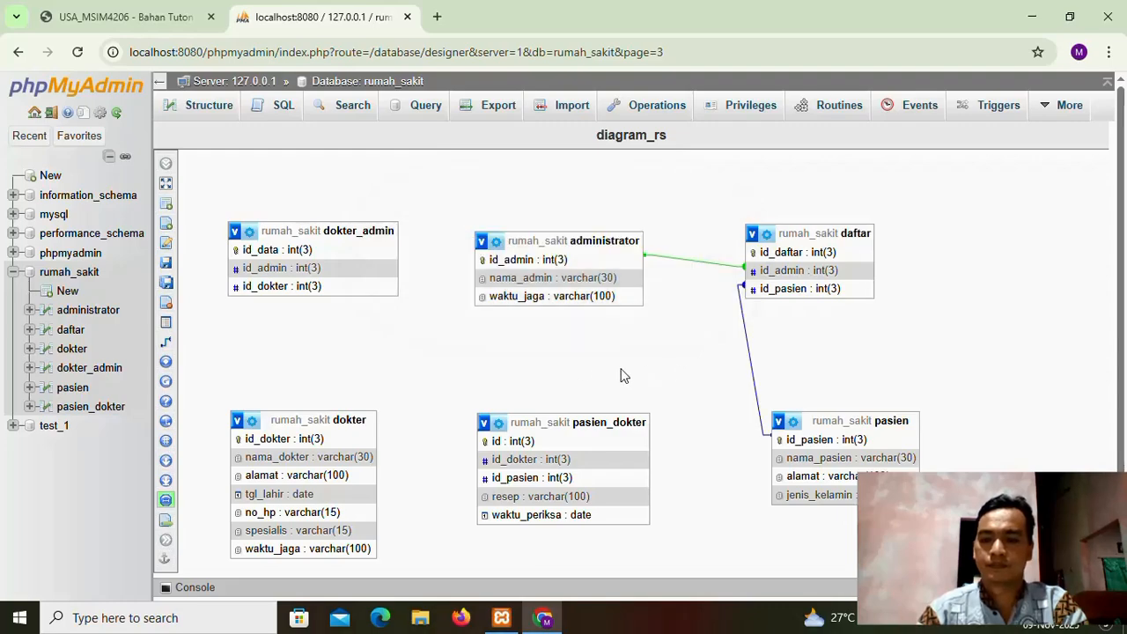
# Step: Create a foreign-key relationship from pasien's id_pasien to pasien_dokter's id_pasien, choosing its delete and update actions
pyautogui.click(210, 344)
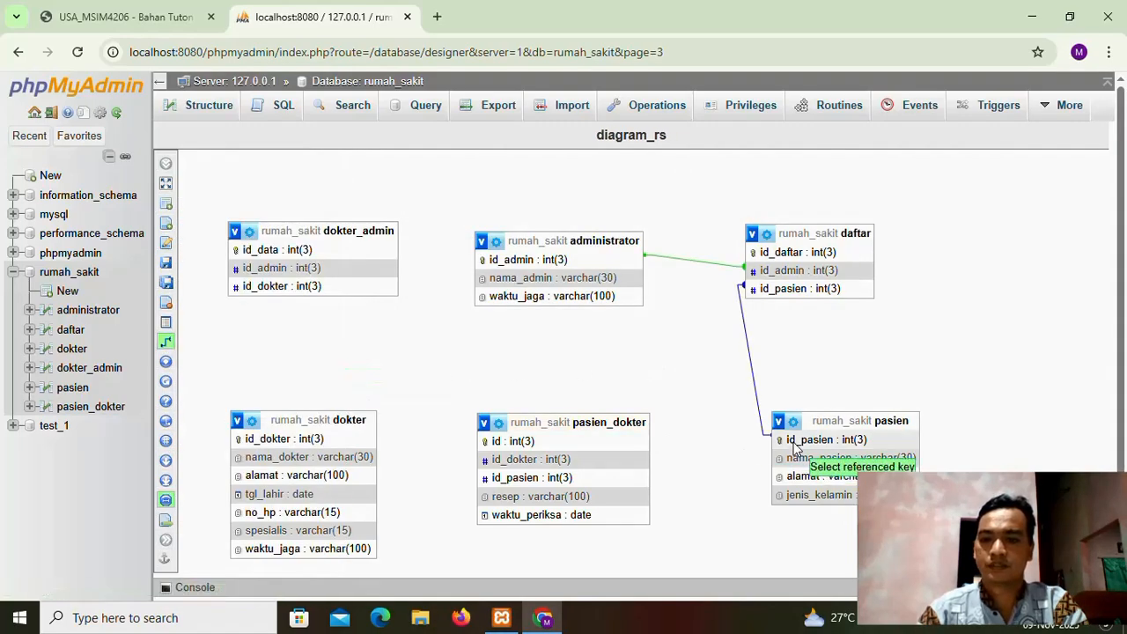
pyautogui.click(796, 442)
pyautogui.click(508, 480)
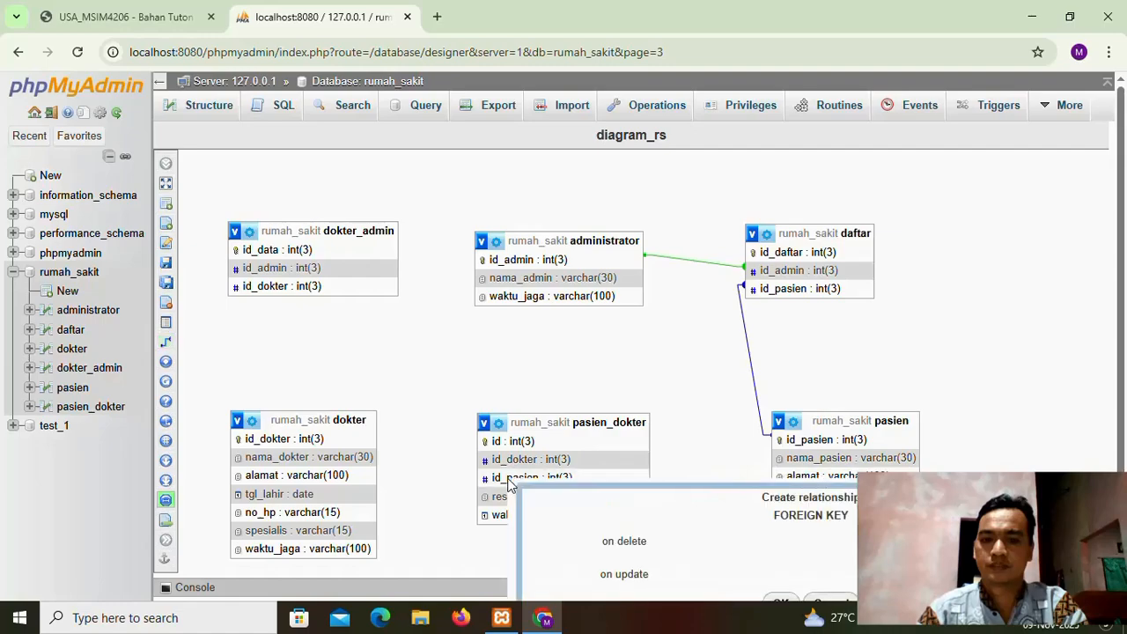
pyautogui.click(913, 541)
pyautogui.click(913, 460)
pyautogui.click(913, 574)
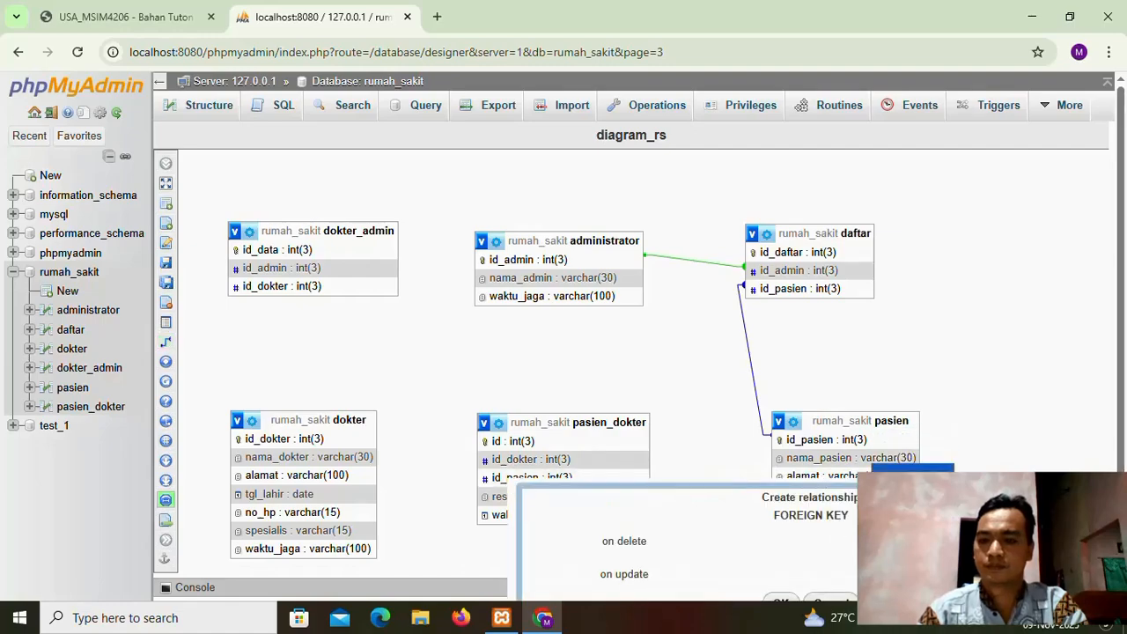
pyautogui.click(783, 601)
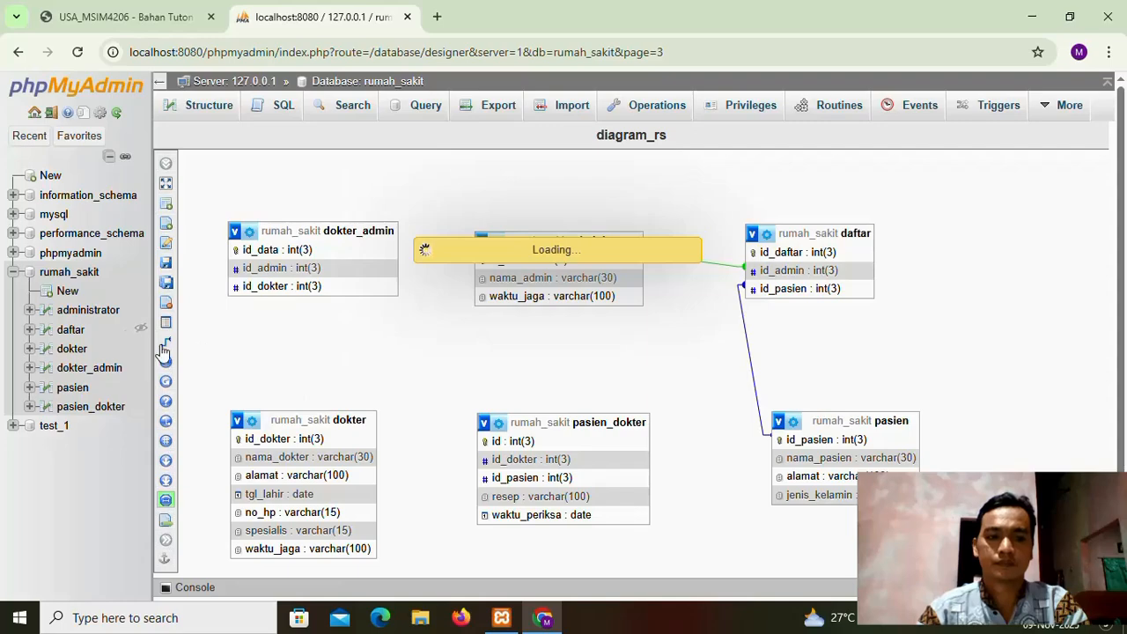
# Step: Create a foreign-key relationship from dokter's id_dokter to dokter_admin's id_dokter, choosing its delete and update actions
pyautogui.click(205, 343)
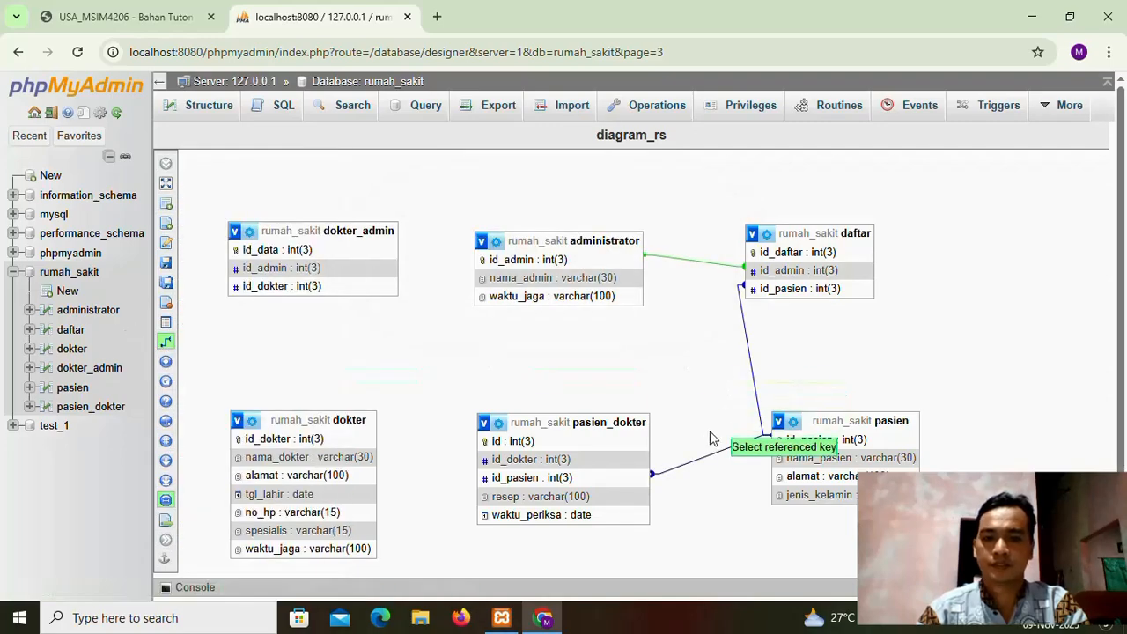
pyautogui.click(250, 447)
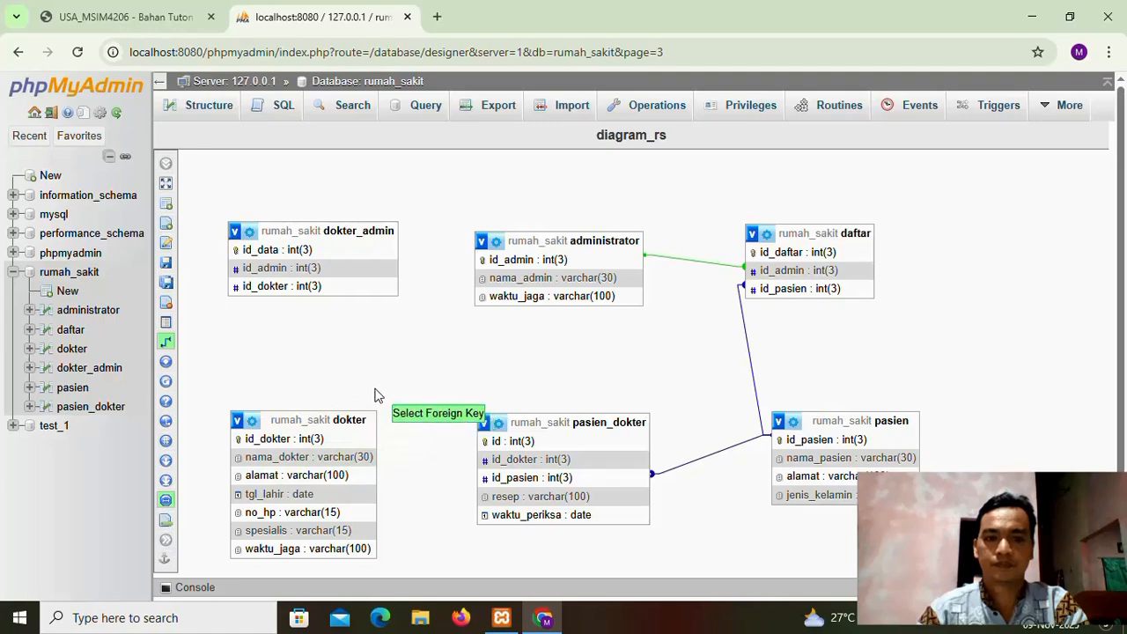
pyautogui.click(236, 288)
pyautogui.click(848, 353)
pyautogui.click(822, 394)
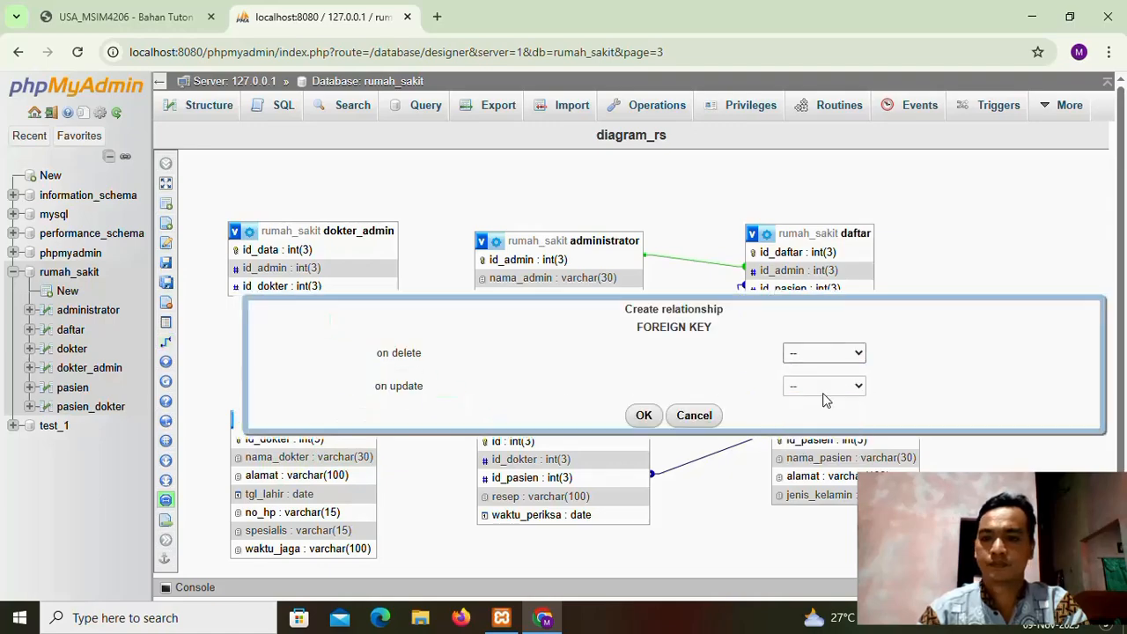
pyautogui.click(823, 386)
pyautogui.click(809, 425)
pyautogui.click(644, 415)
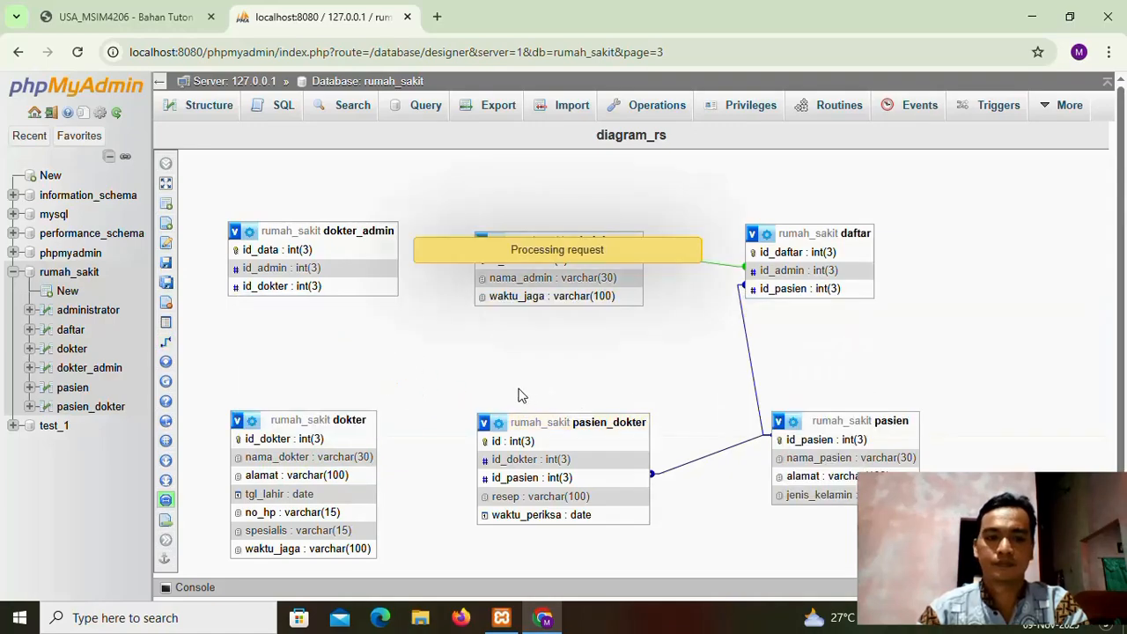
# Step: Create a foreign-key relationship from dokter's id_dokter to pasien_dokter's id_dokter, choosing its delete and update actions
pyautogui.click(170, 348)
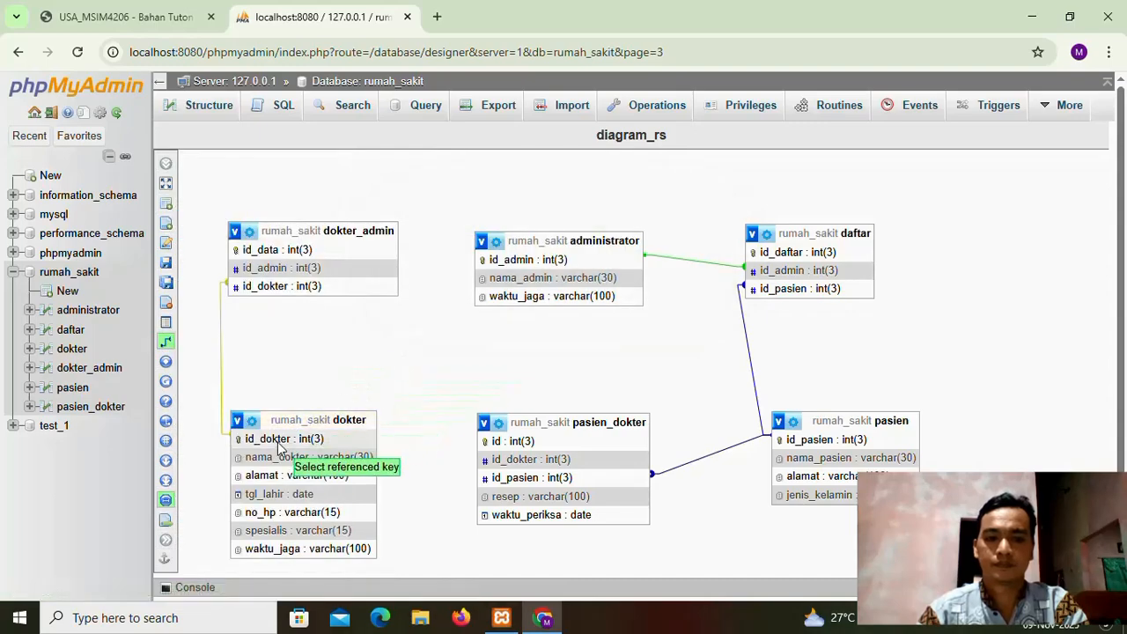
pyautogui.click(290, 444)
pyautogui.click(510, 461)
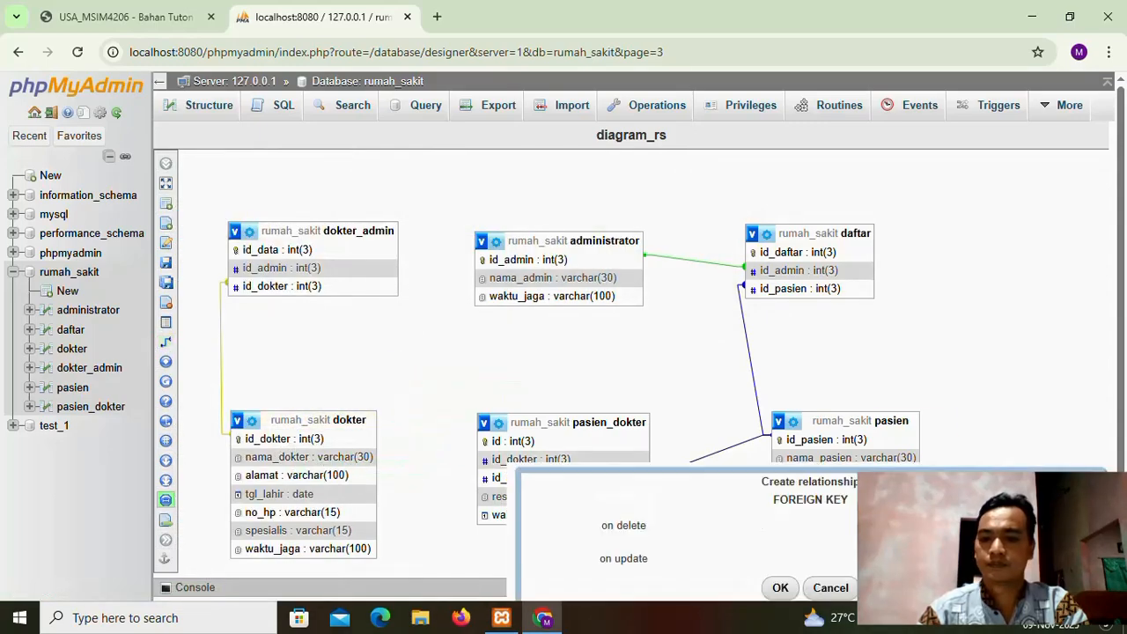
pyautogui.click(913, 526)
pyautogui.click(913, 446)
pyautogui.click(912, 558)
pyautogui.click(913, 479)
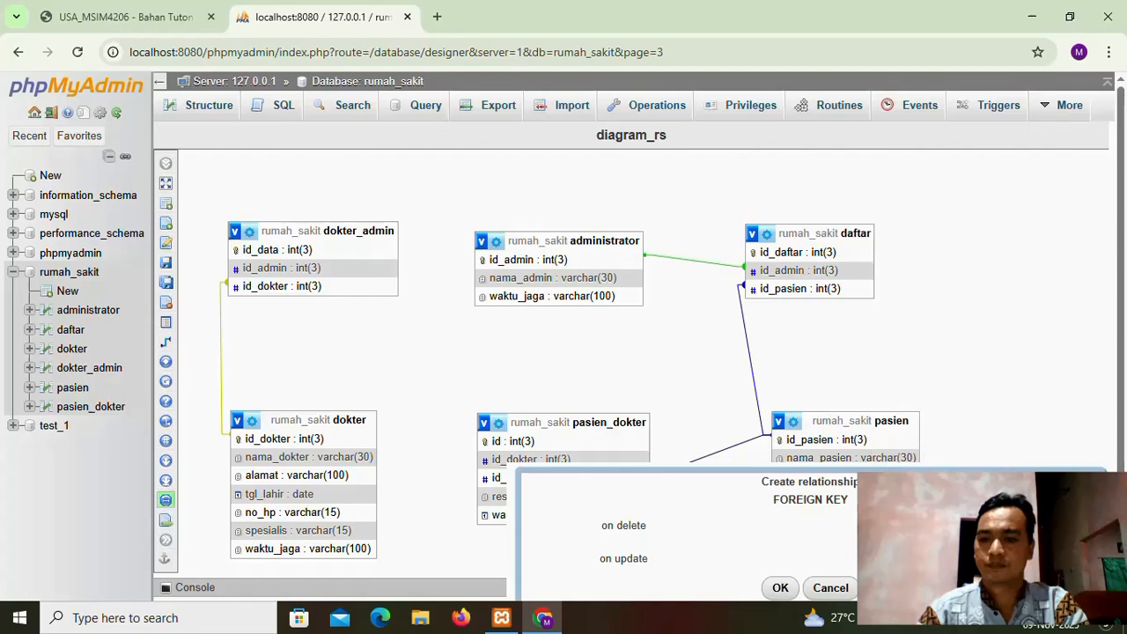
pyautogui.click(780, 587)
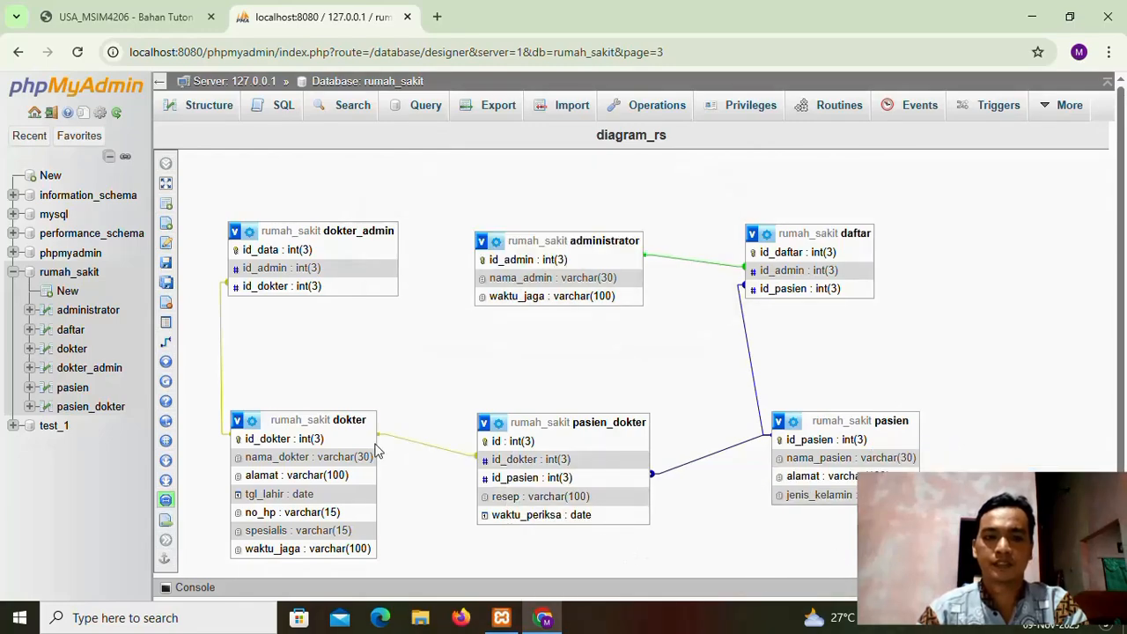
# Step: Create a foreign-key relationship from administrator's id_admin to dokter_admin's id_admin with CASCADE on delete and on update
pyautogui.click(165, 341)
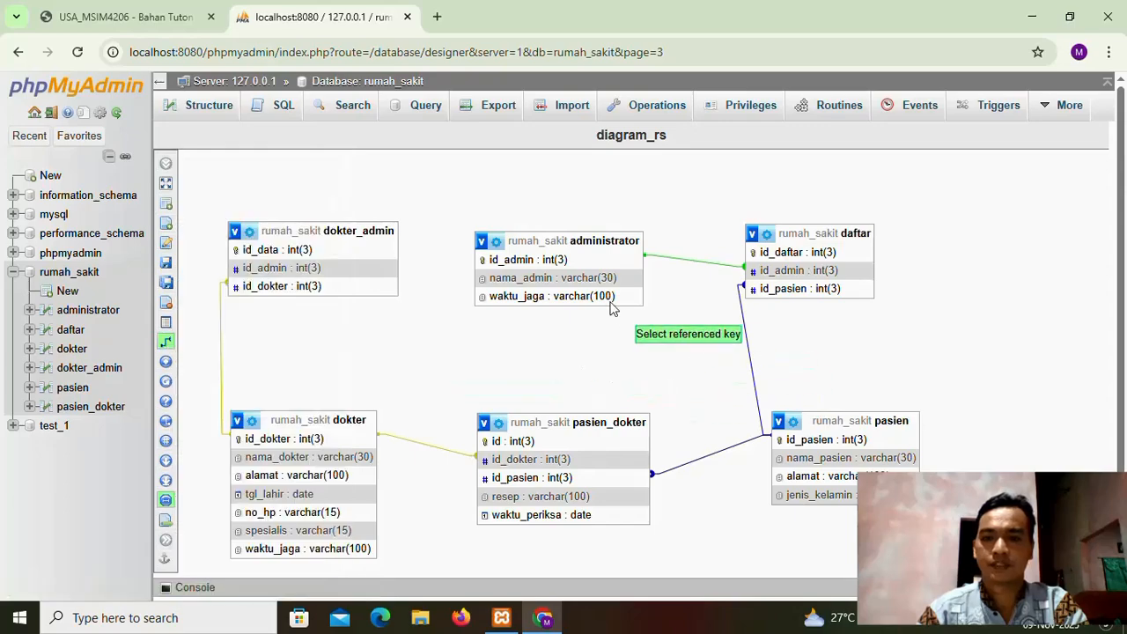
pyautogui.click(527, 261)
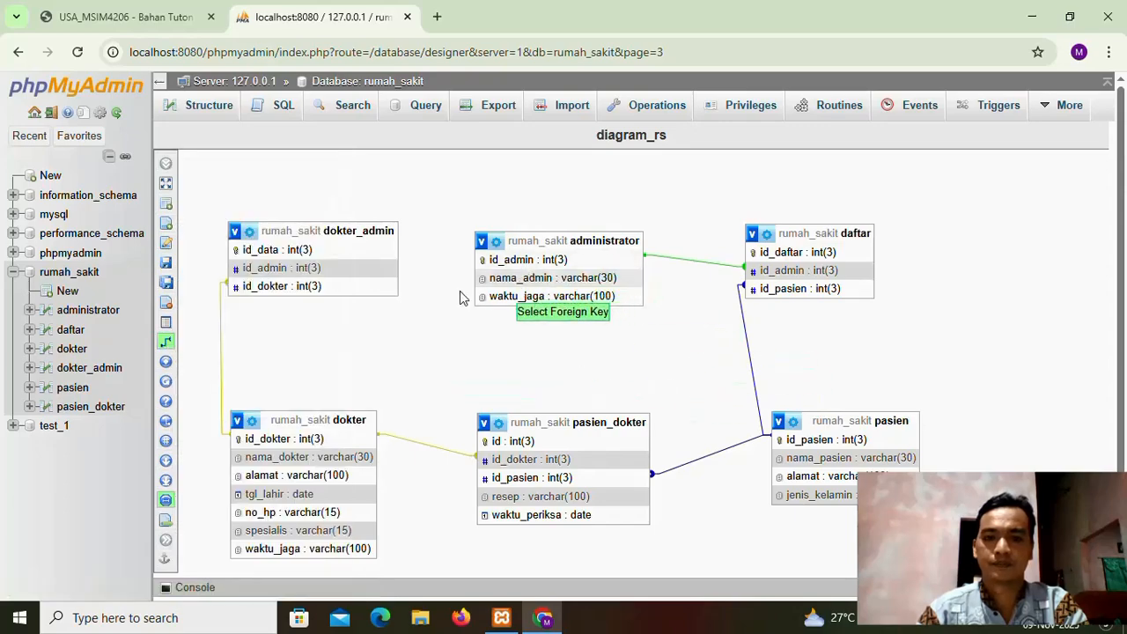
pyautogui.click(298, 268)
pyautogui.click(836, 331)
pyautogui.click(835, 370)
pyautogui.click(844, 363)
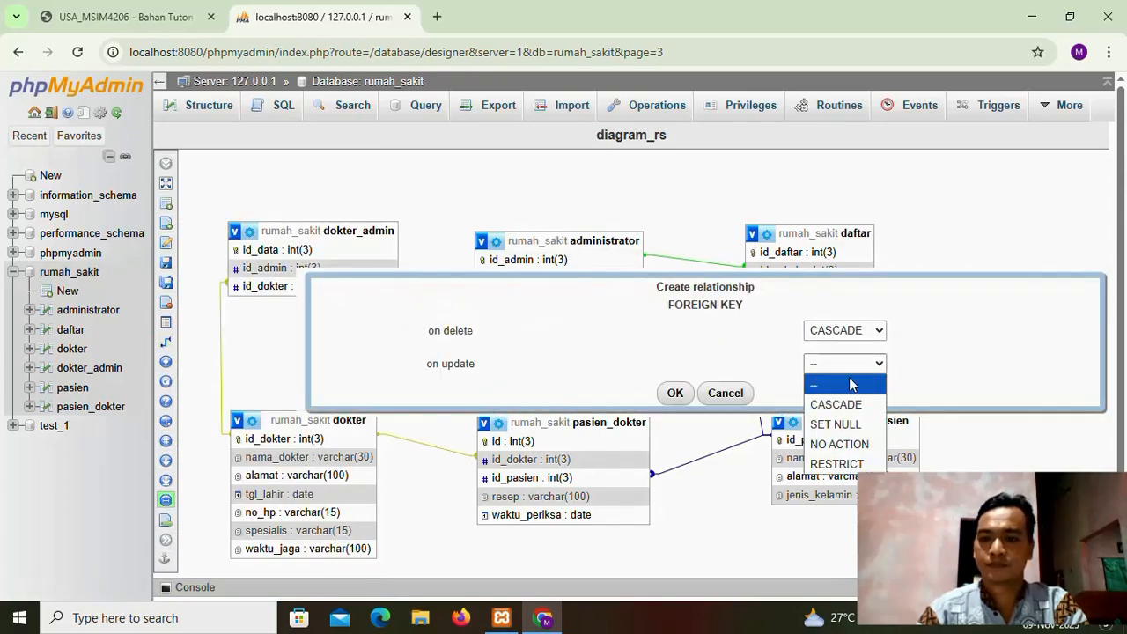
pyautogui.click(838, 403)
pyautogui.click(675, 393)
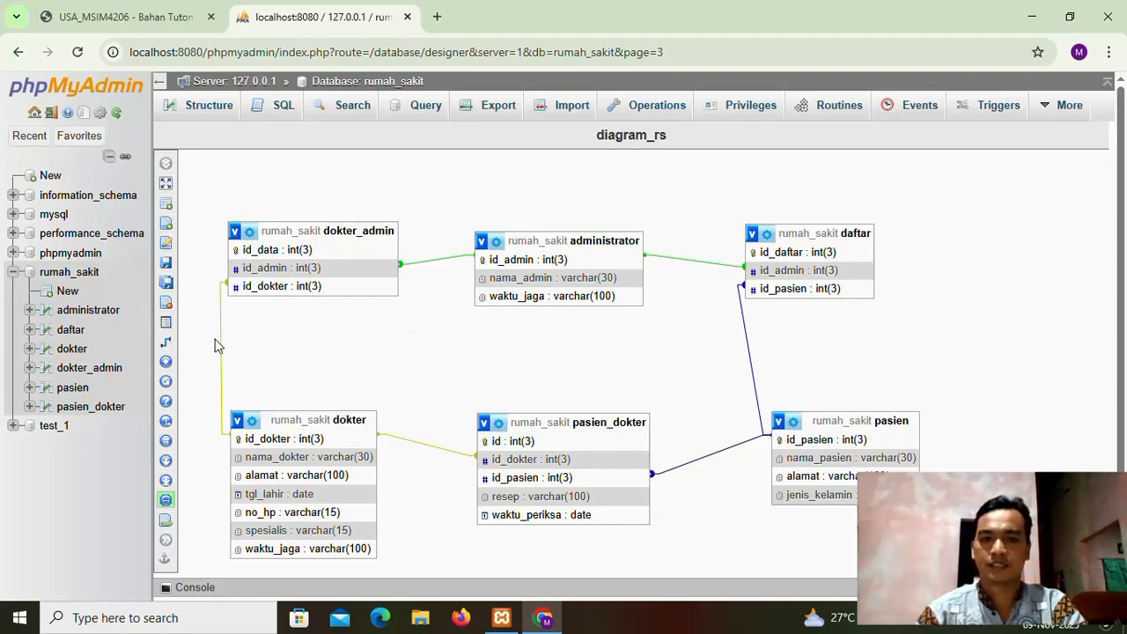
# Step: Insert a row into the pasien table with the patient's ID, name and address, and jenis_kelamin L
pyautogui.click(71, 390)
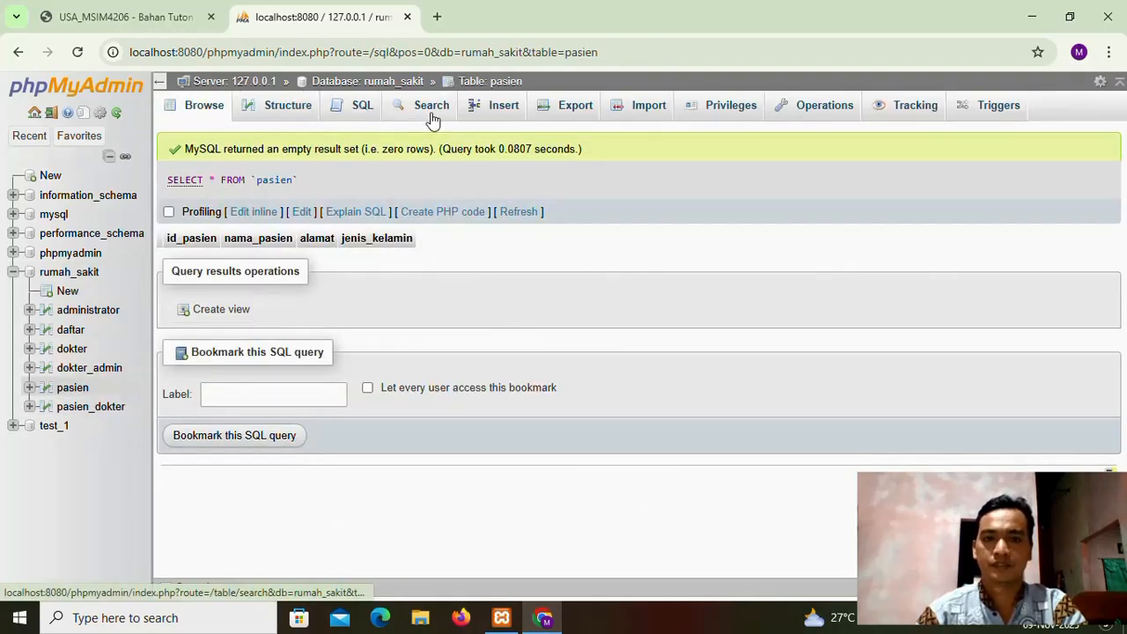
pyautogui.click(503, 112)
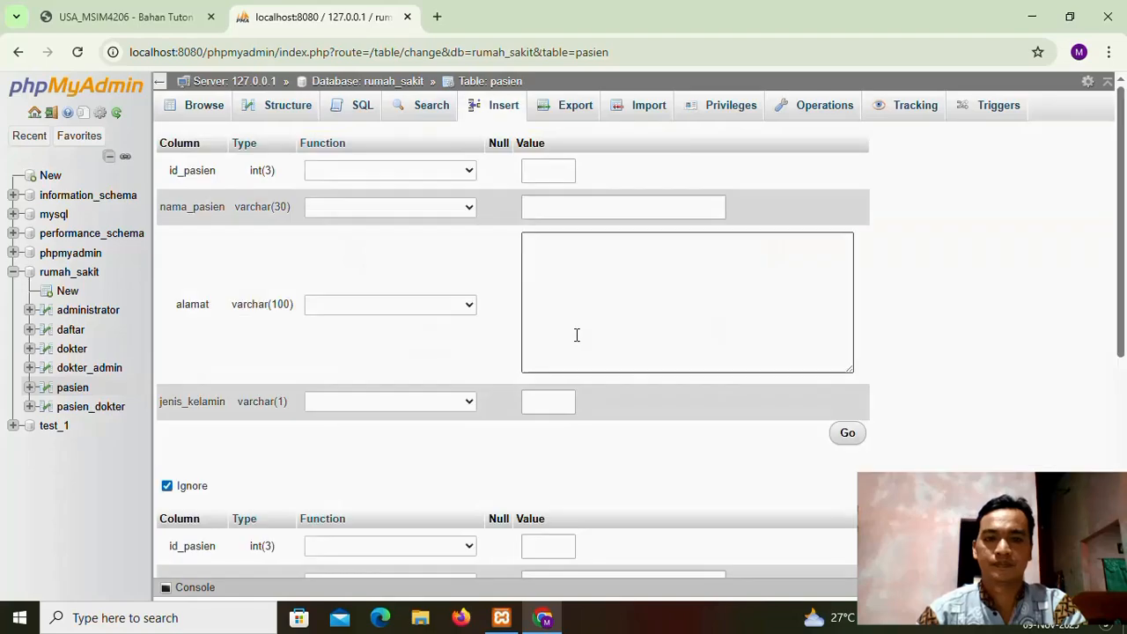
pyautogui.click(540, 173)
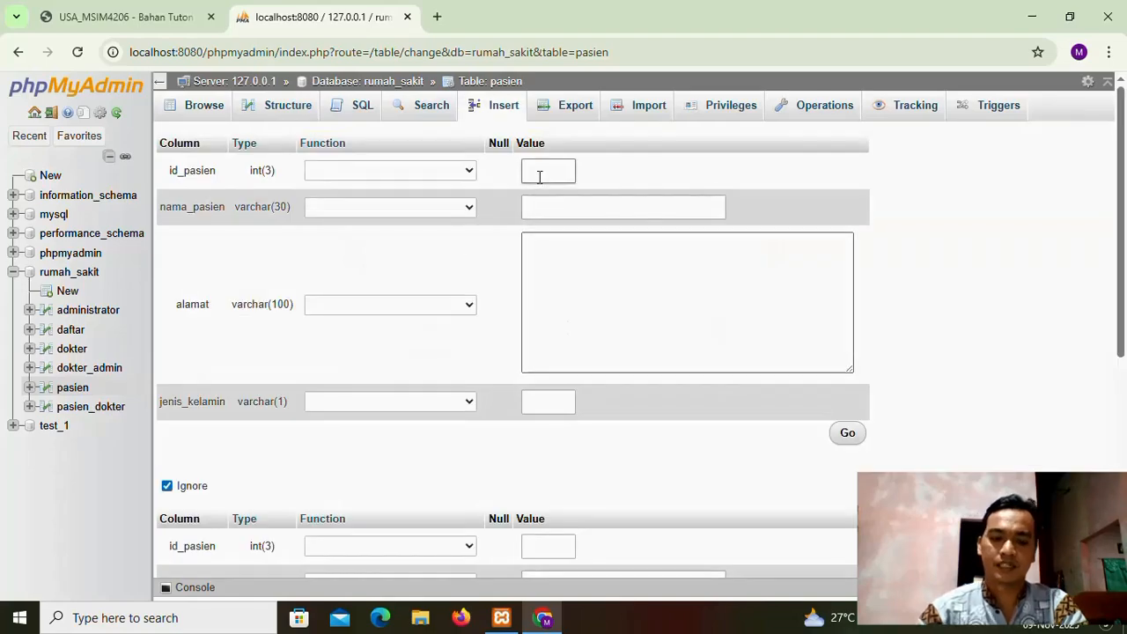
pyautogui.write('111')
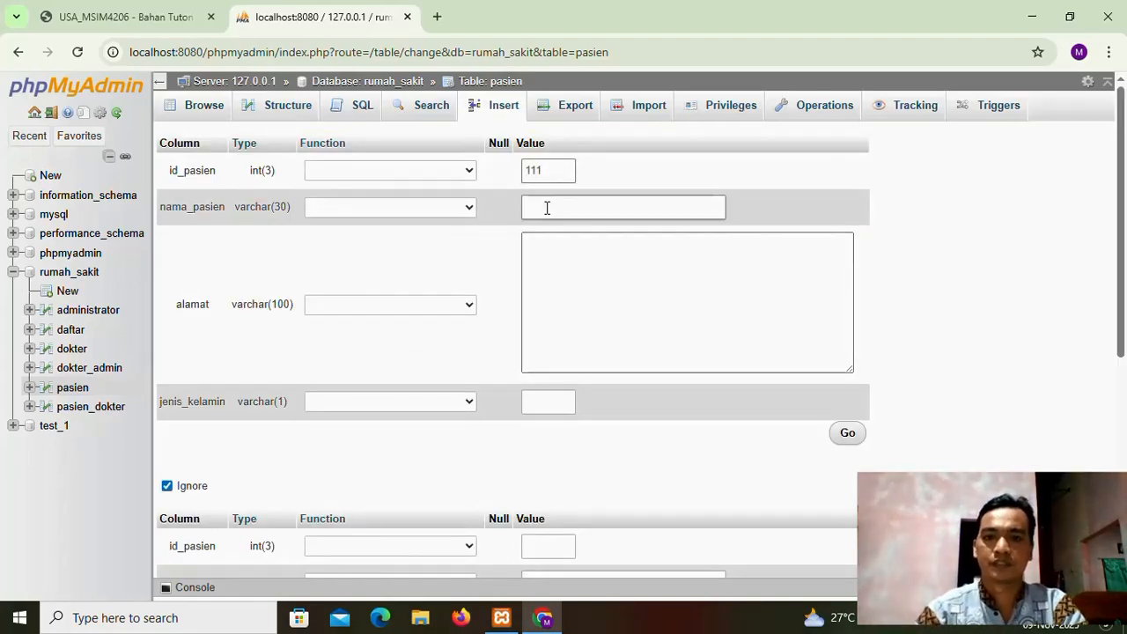
pyautogui.click(547, 208)
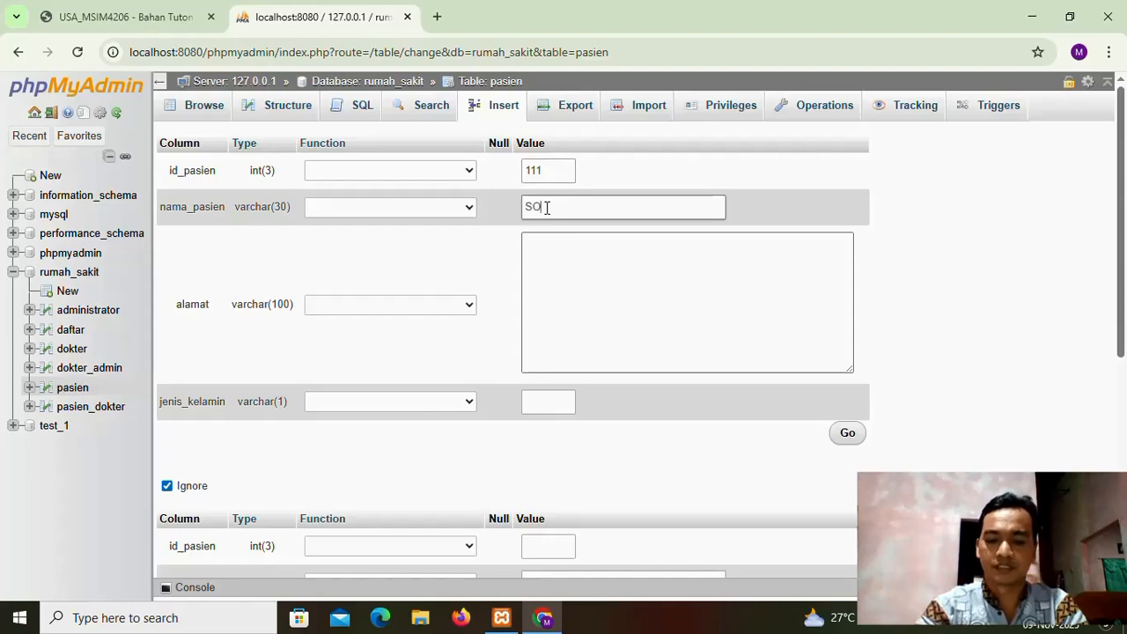
pyautogui.click(553, 266)
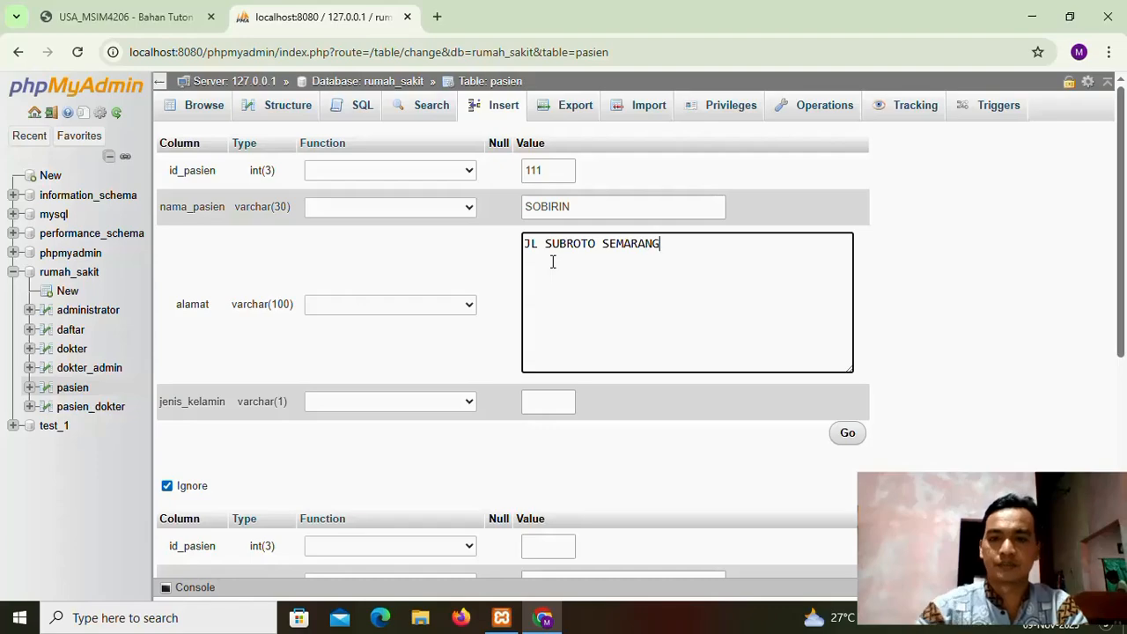
pyautogui.click(552, 402)
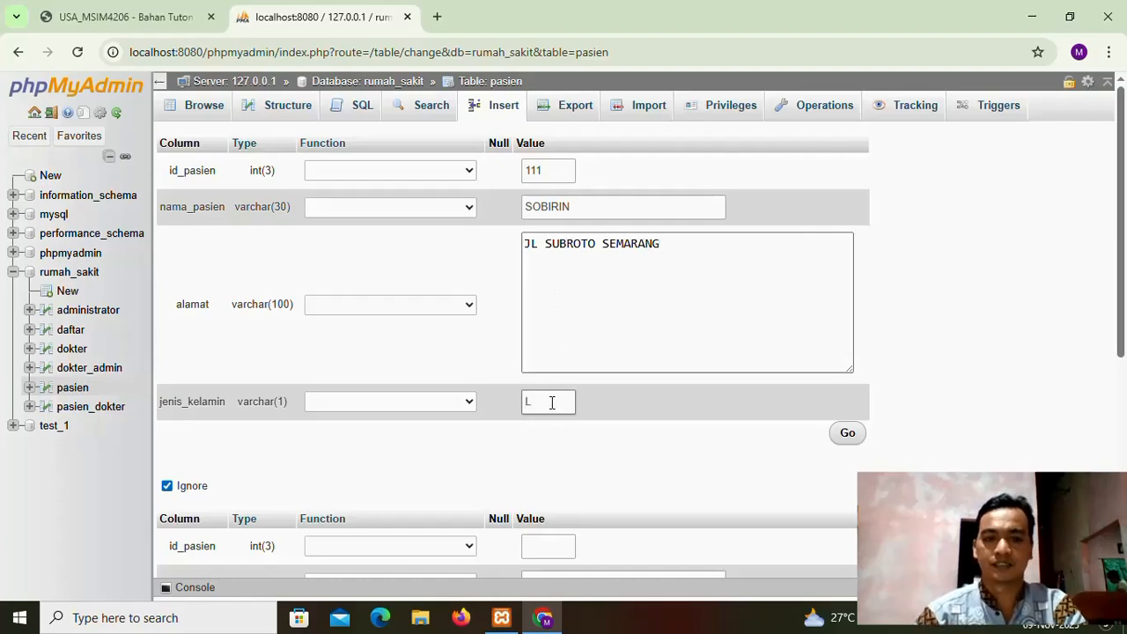
pyautogui.scroll(-3, 615, 468)
pyautogui.scroll(3, 575, 384)
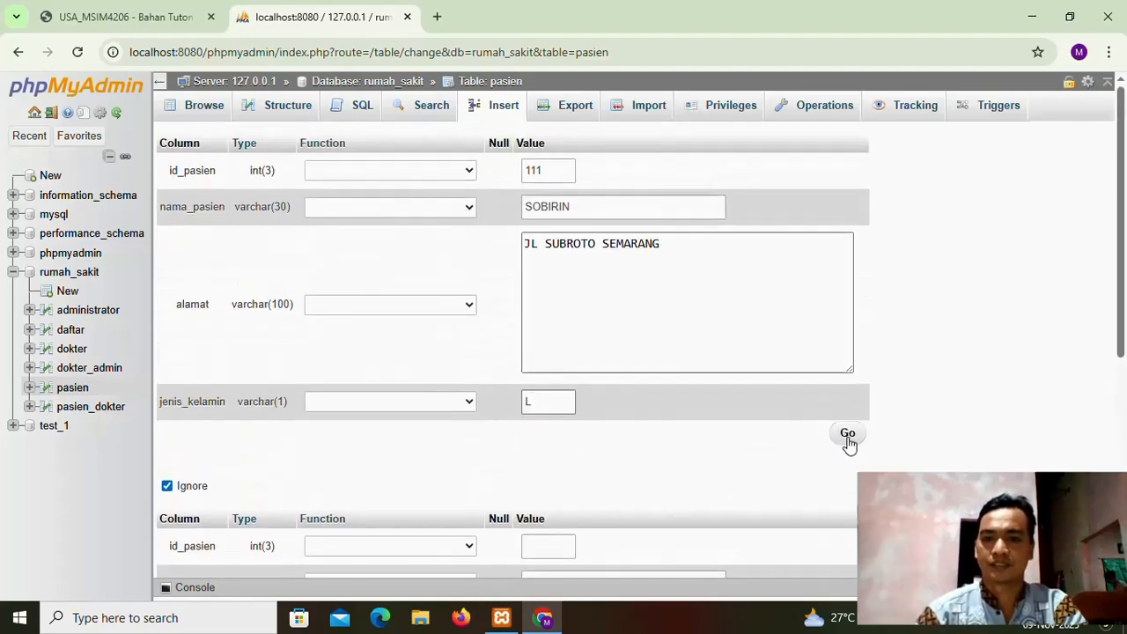
pyautogui.click(846, 433)
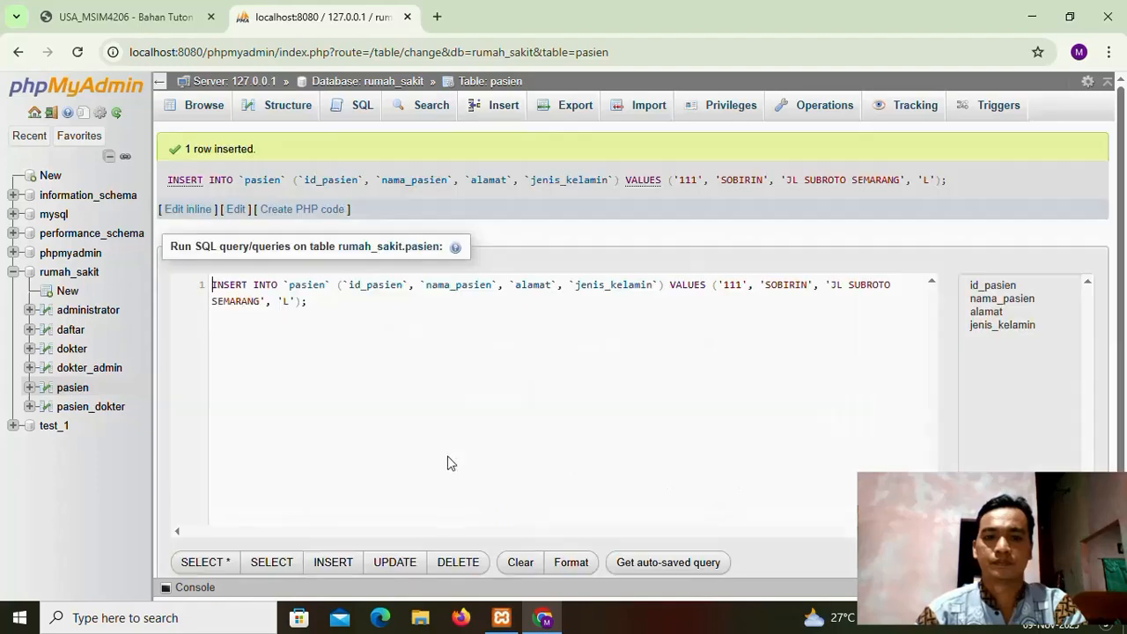
# Step: Browse the pasien table's records to check the inserted patient row
pyautogui.scroll(-2, 341, 444)
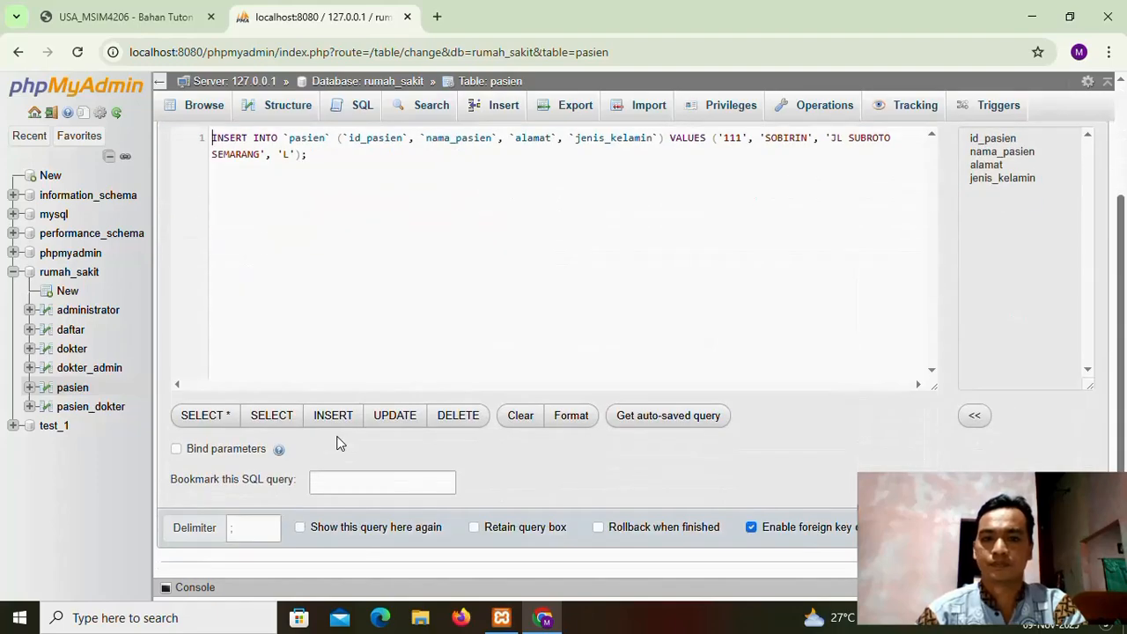
pyautogui.scroll(1, 658, 473)
pyautogui.scroll(-1, 674, 472)
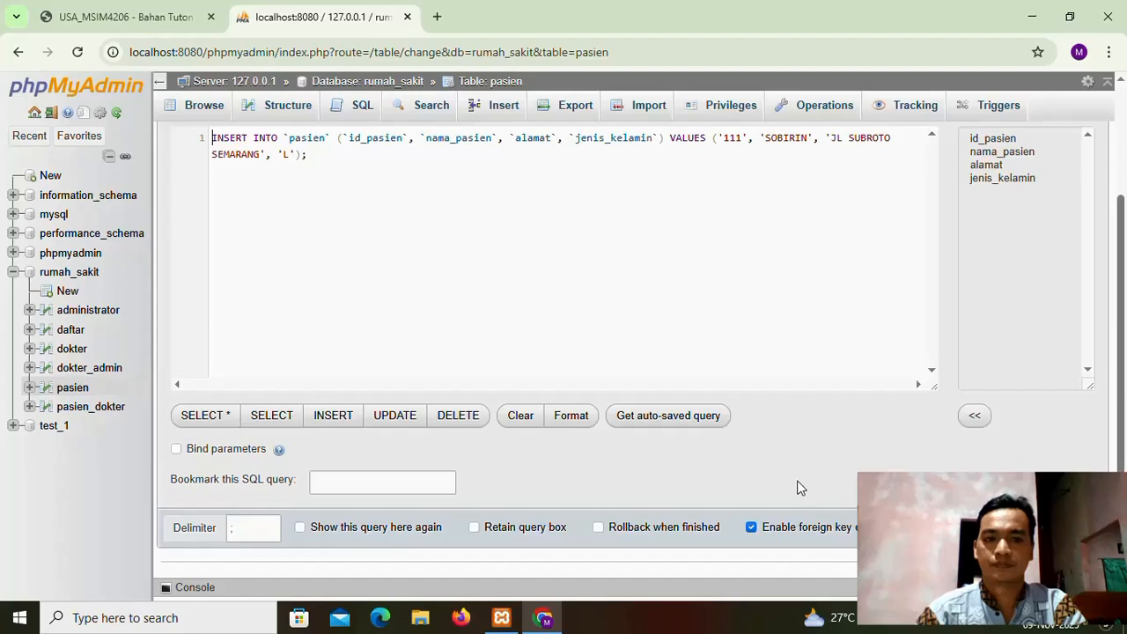
pyautogui.click(1086, 527)
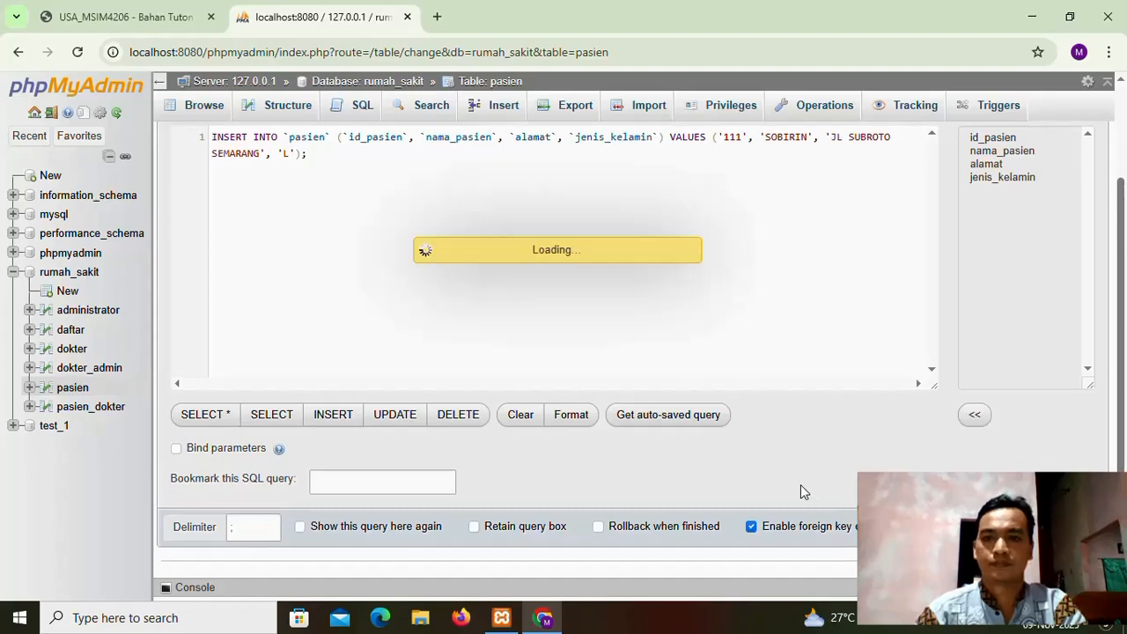
pyautogui.scroll(-1, 738, 407)
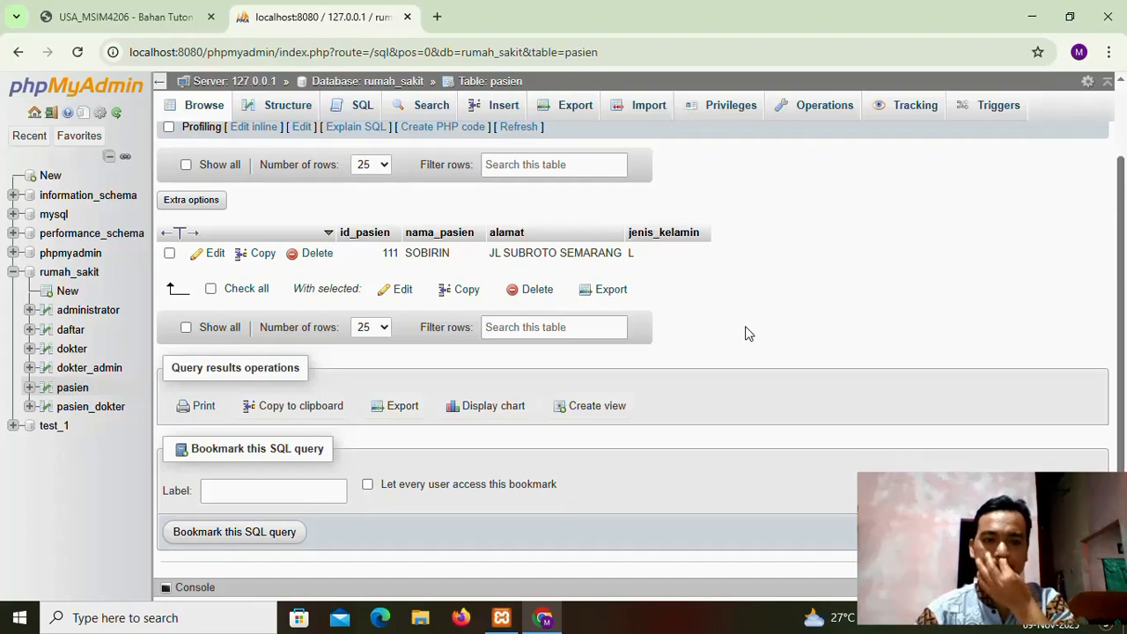
pyautogui.scroll(1, 751, 401)
pyautogui.scroll(-1, 750, 400)
pyautogui.scroll(1, 751, 400)
pyautogui.scroll(-1, 751, 401)
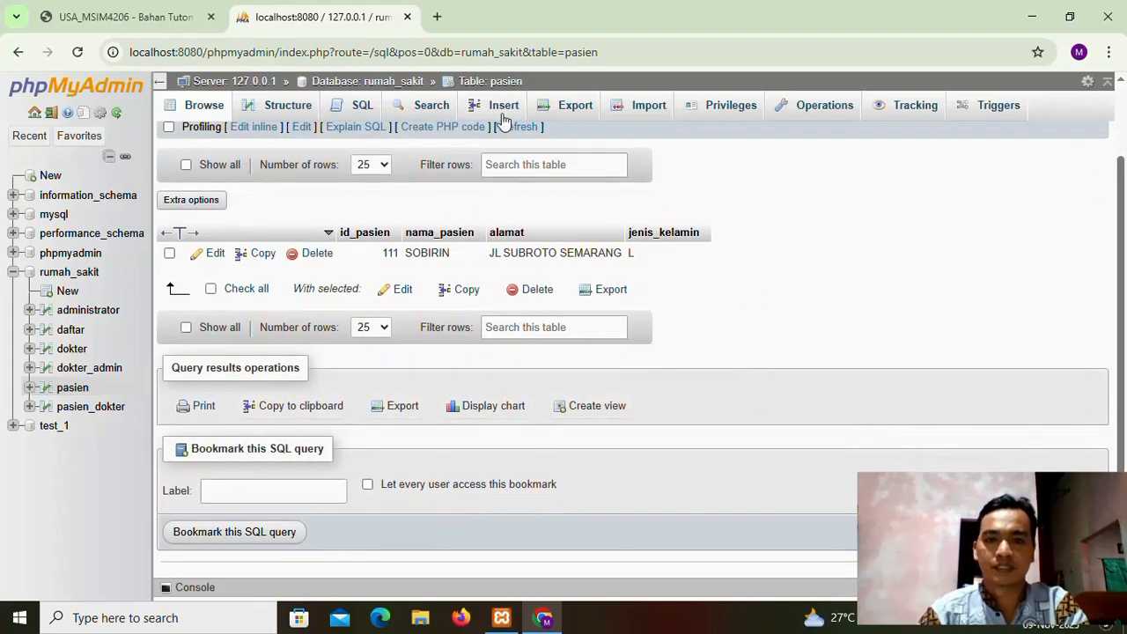
# Step: Fill in the first record of a new pasien insert with the patient's ID, name and address, and jenis_kelamin L
pyautogui.click(504, 108)
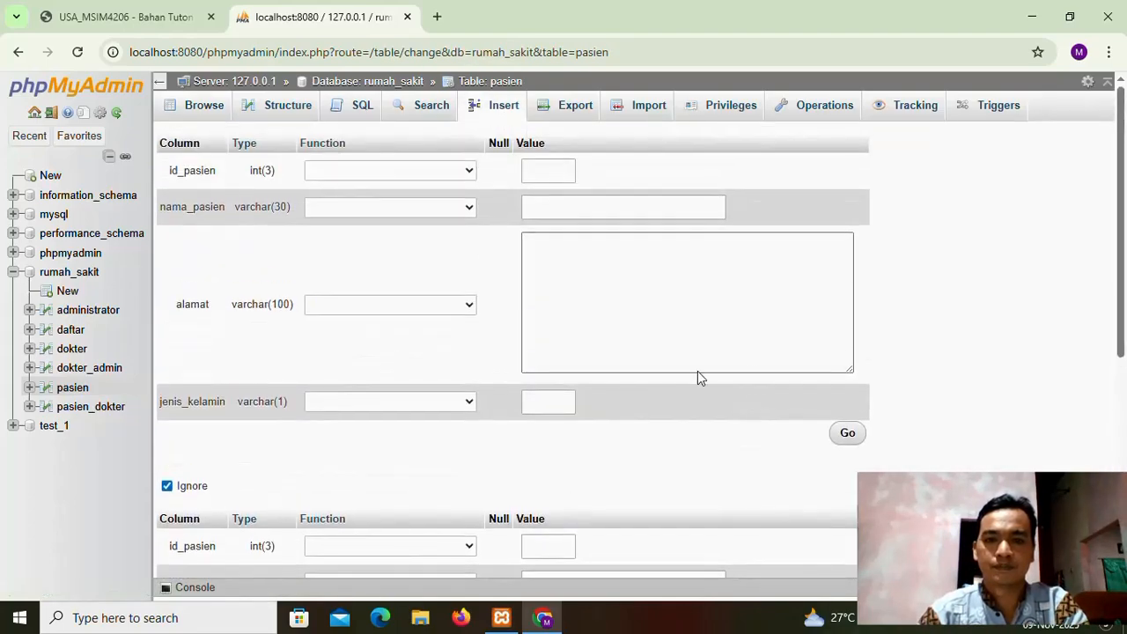
pyautogui.click(539, 171)
pyautogui.write('112')
pyautogui.click(553, 208)
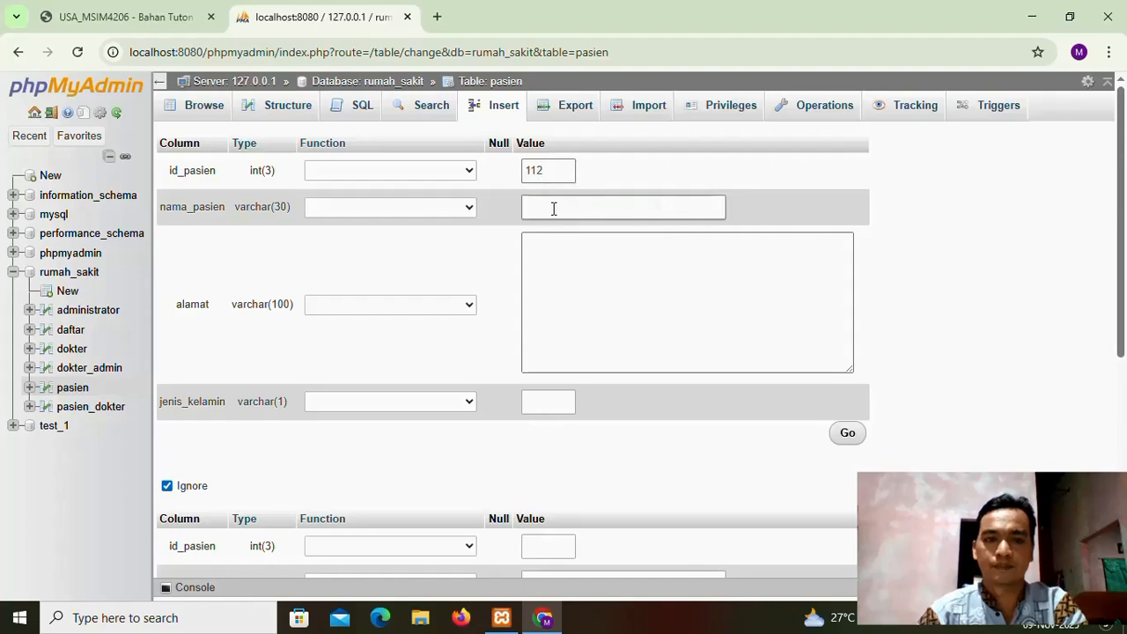
pyautogui.click(552, 207)
pyautogui.write('S')
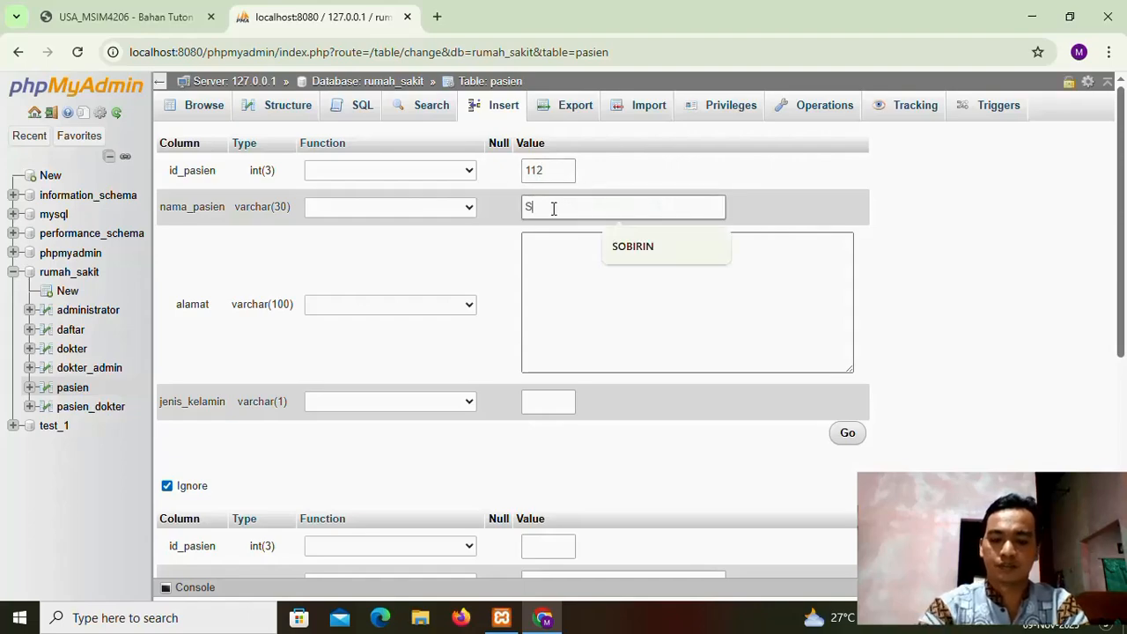
pyautogui.write('UKRON')
pyautogui.click(547, 268)
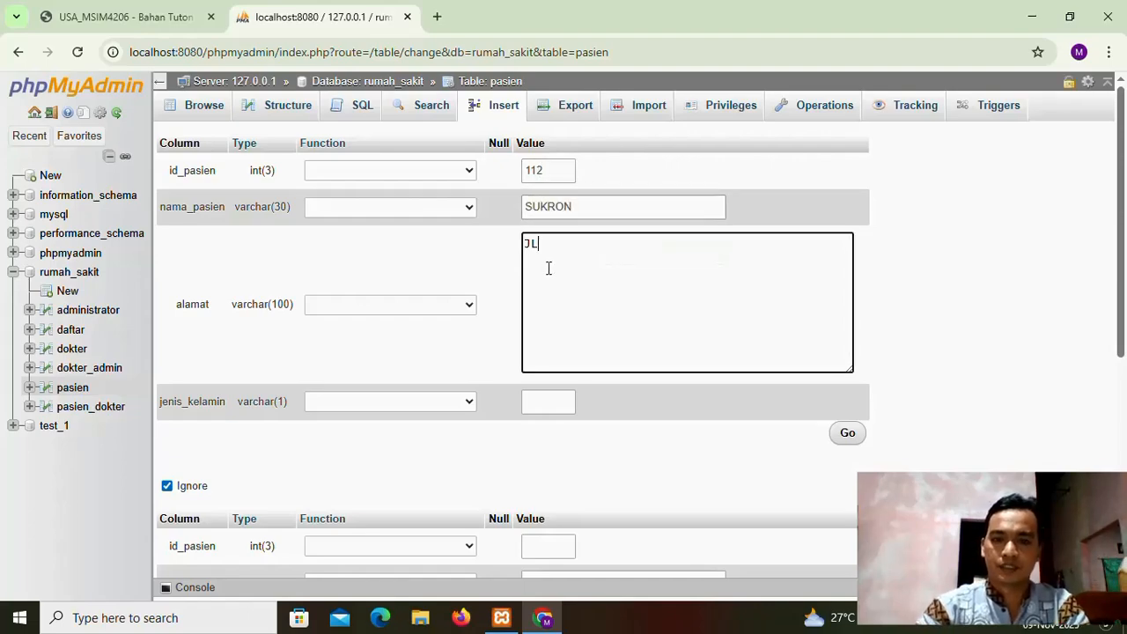
pyautogui.write('JL AHMAD YANI ')
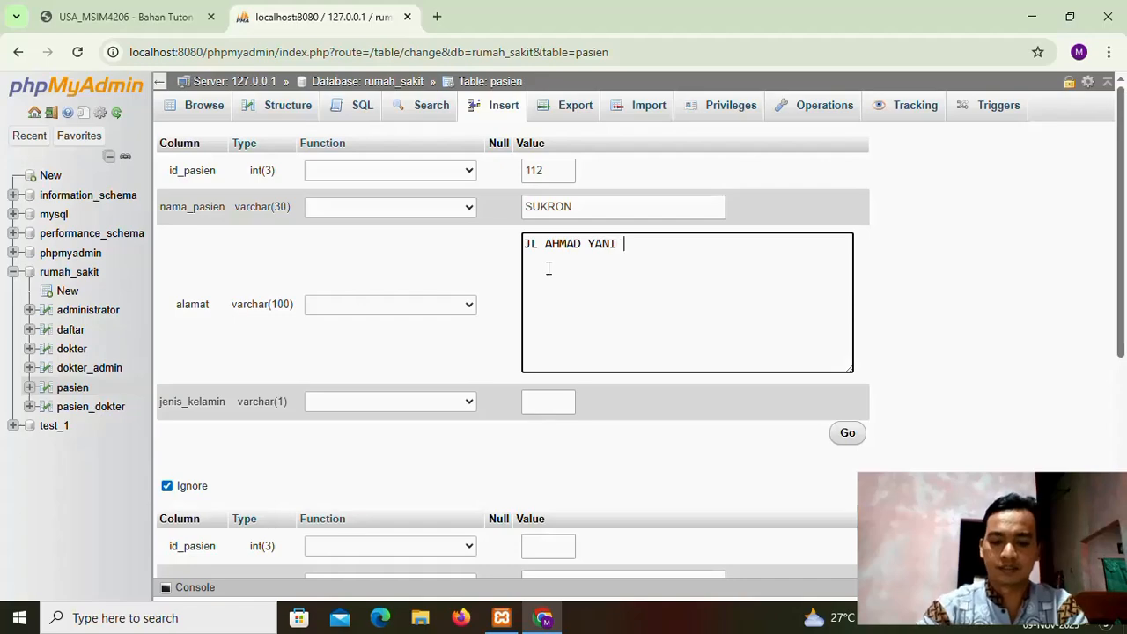
pyautogui.write('SEMARANG')
pyautogui.click(547, 402)
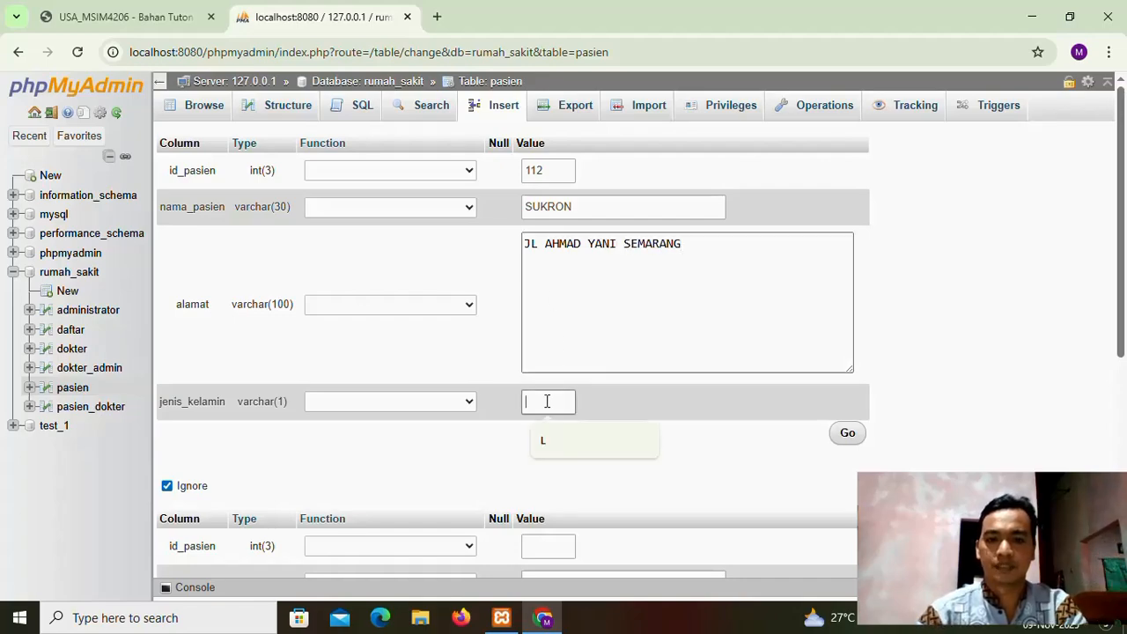
# Step: Fill in the second pasien record with the patient's ID, name and address, and jenis_kelamin P, and insert both new rows
pyautogui.scroll(-2, 563, 405)
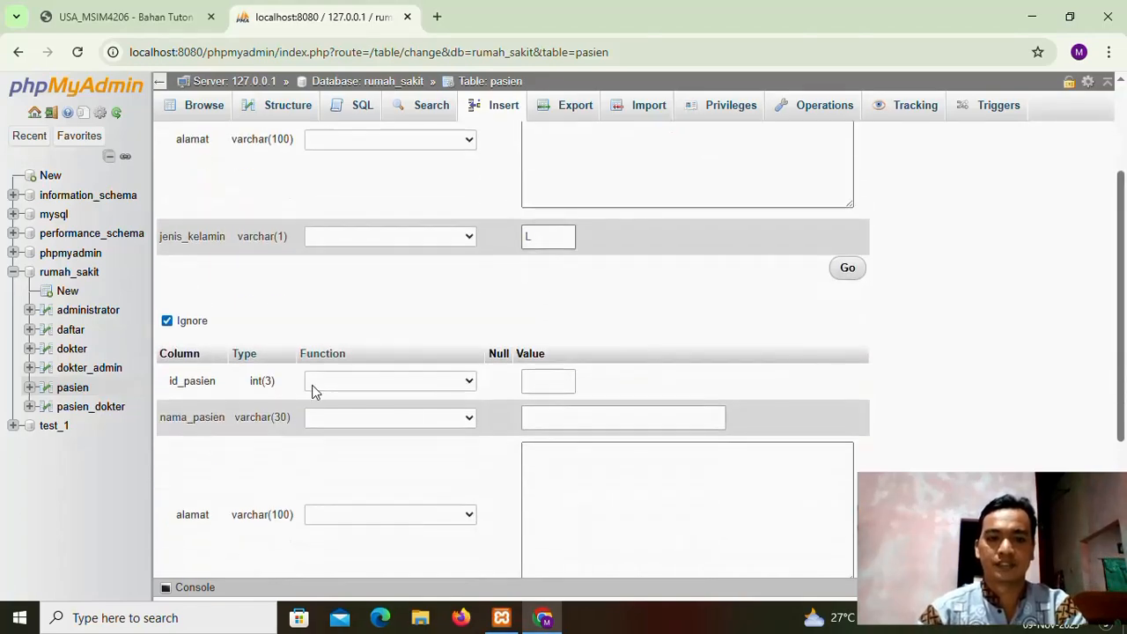
pyautogui.scroll(-2, 647, 371)
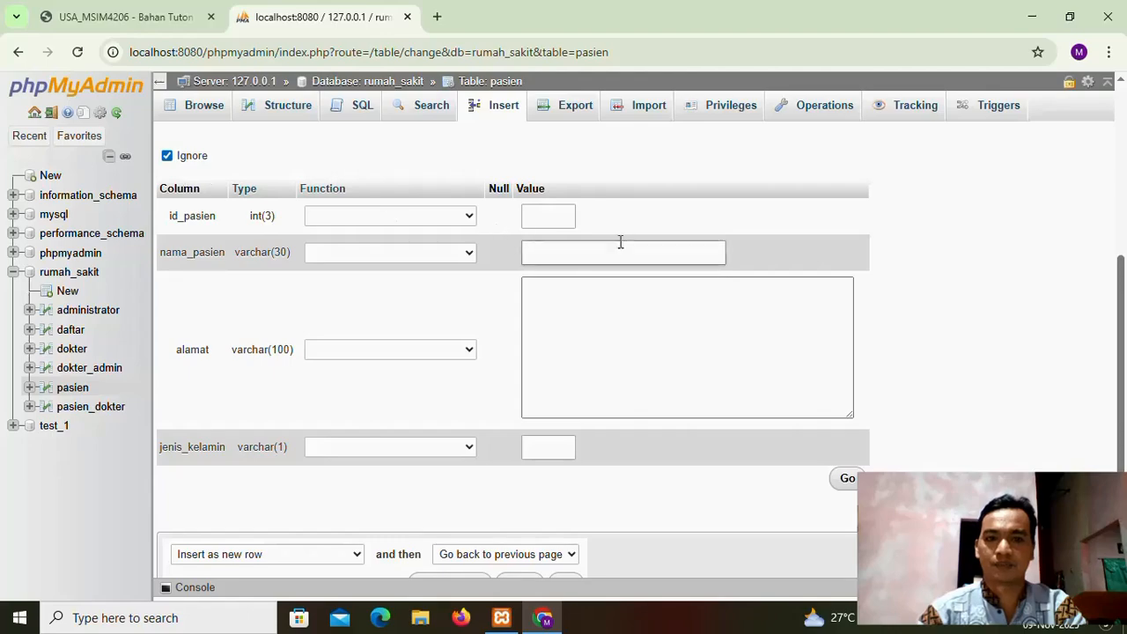
pyautogui.write('113')
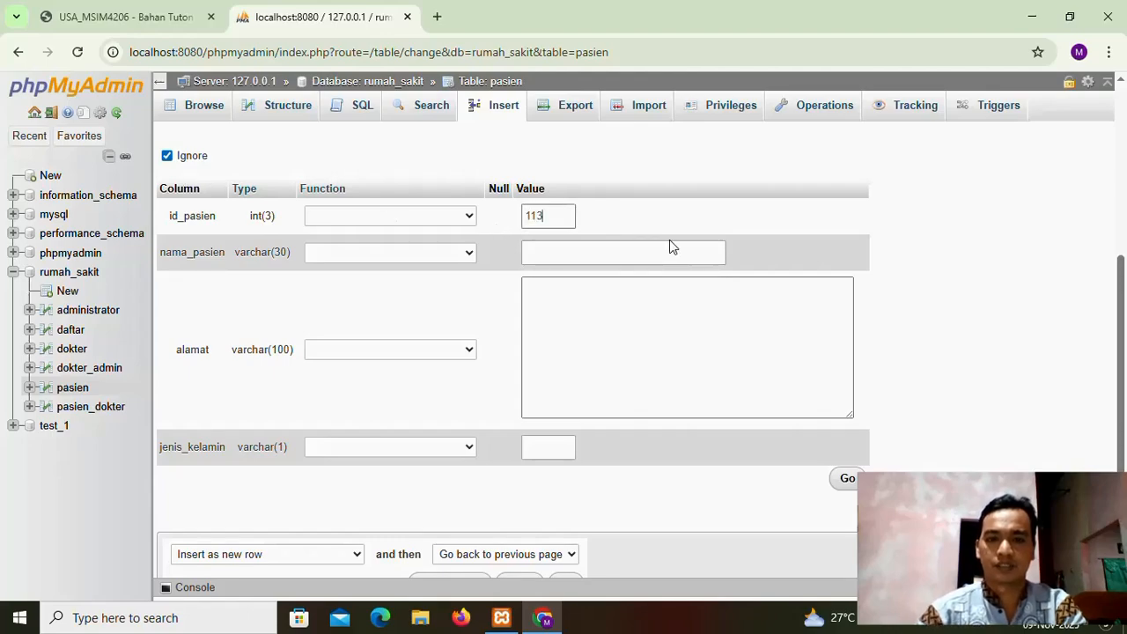
pyautogui.click(537, 252)
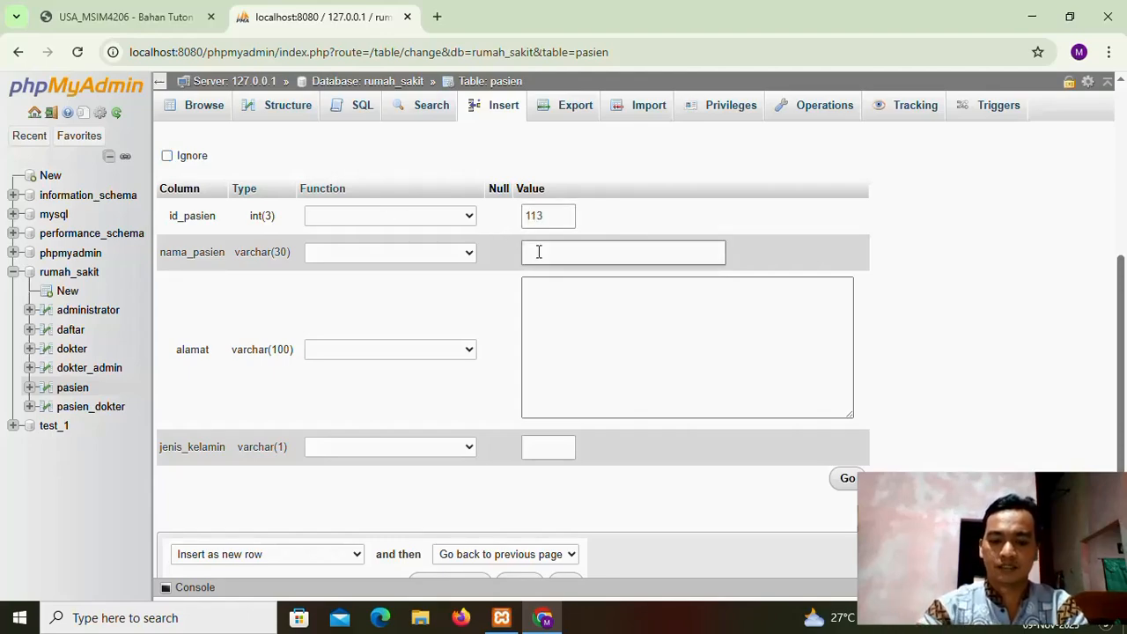
pyautogui.write('ANDRIYANI')
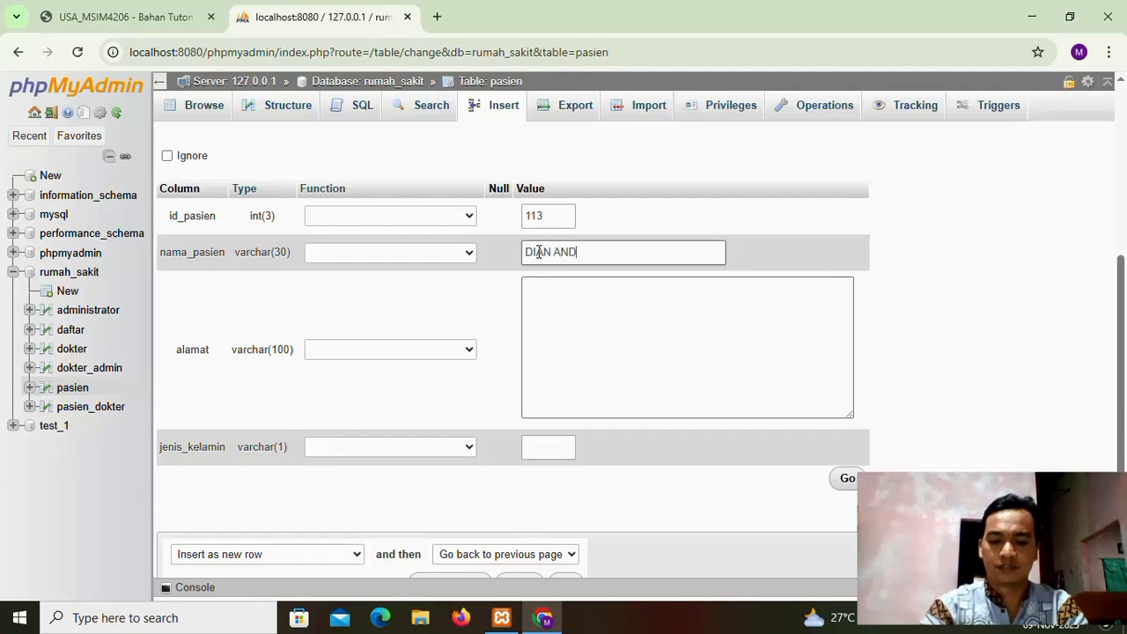
pyautogui.click(545, 301)
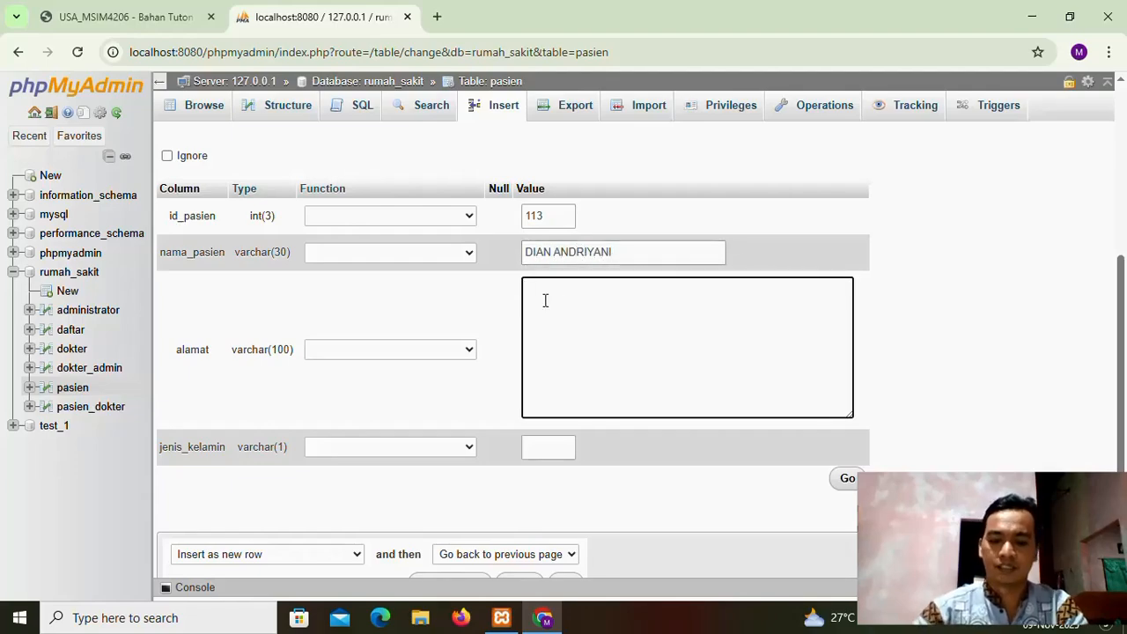
pyautogui.write('JL PAHLAW')
pyautogui.write('AN SEMARA')
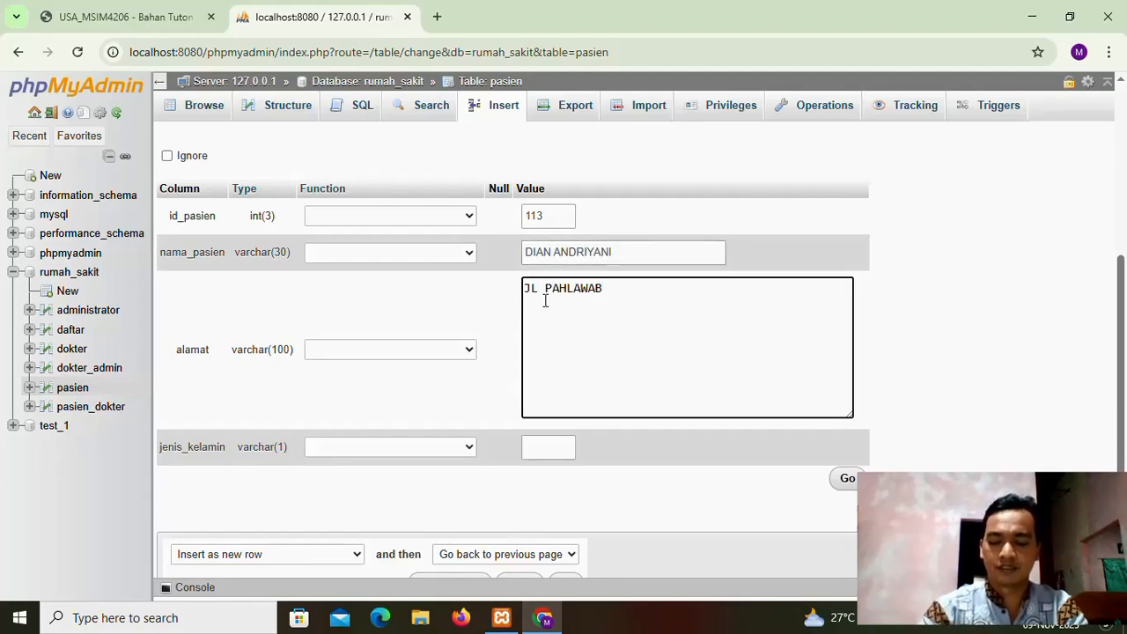
pyautogui.write('NG')
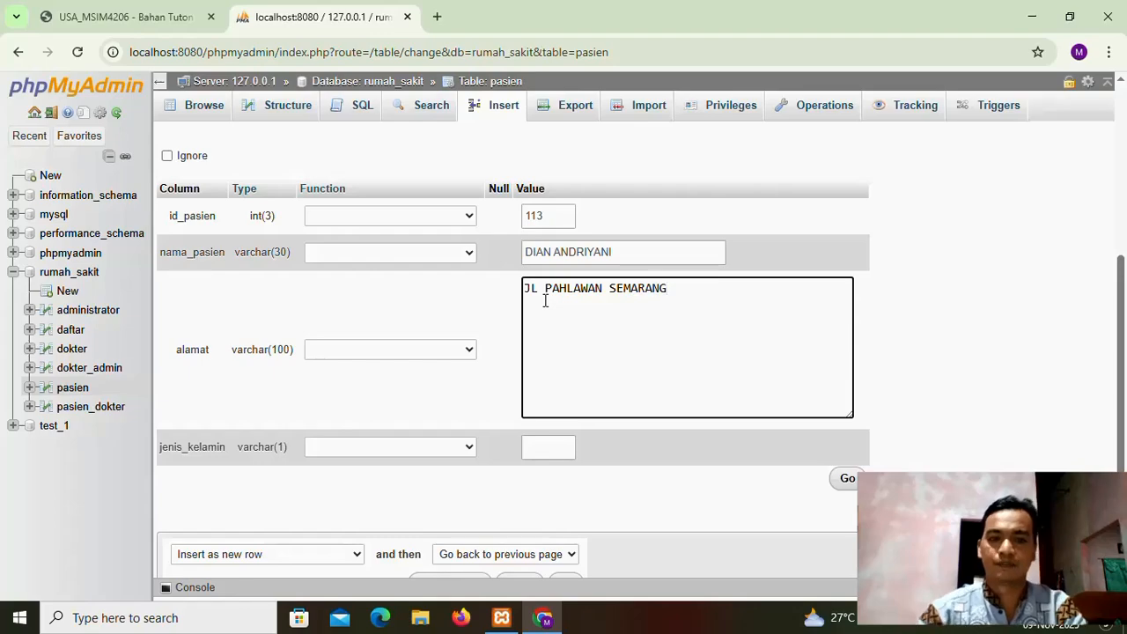
pyautogui.click(545, 452)
pyautogui.write('P')
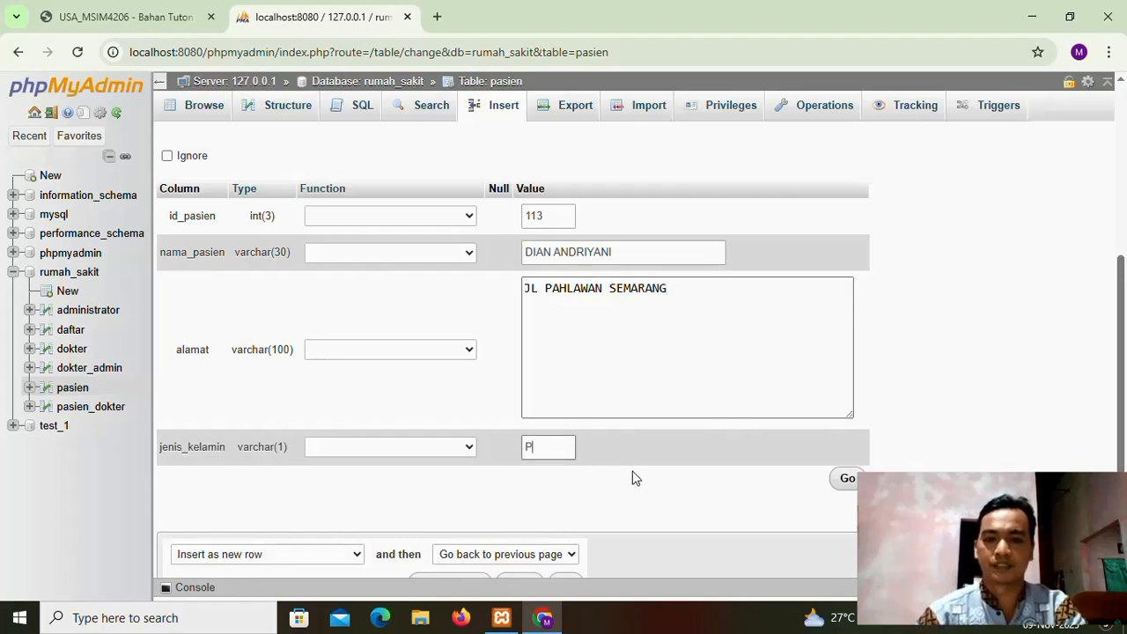
pyautogui.scroll(-1, 631, 475)
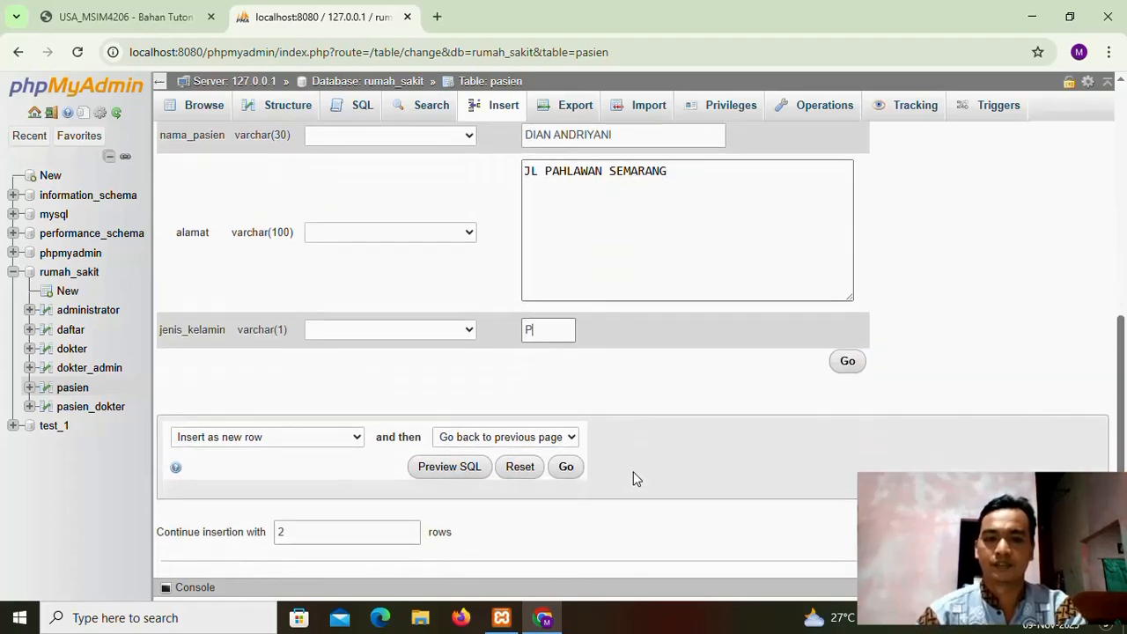
pyautogui.click(847, 363)
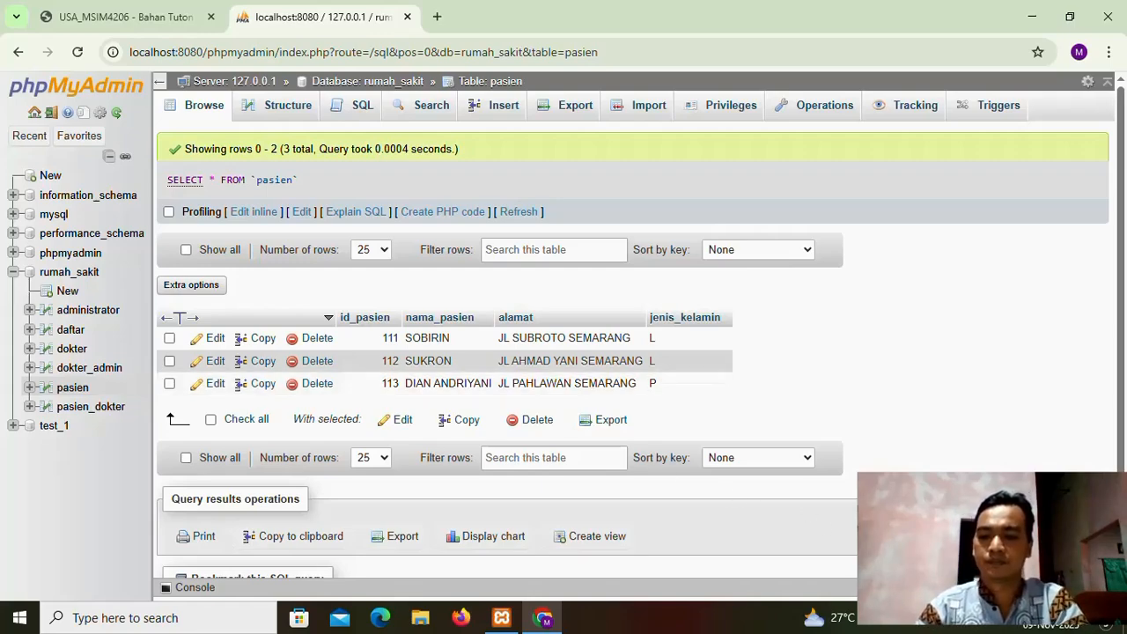
pyautogui.click(928, 630)
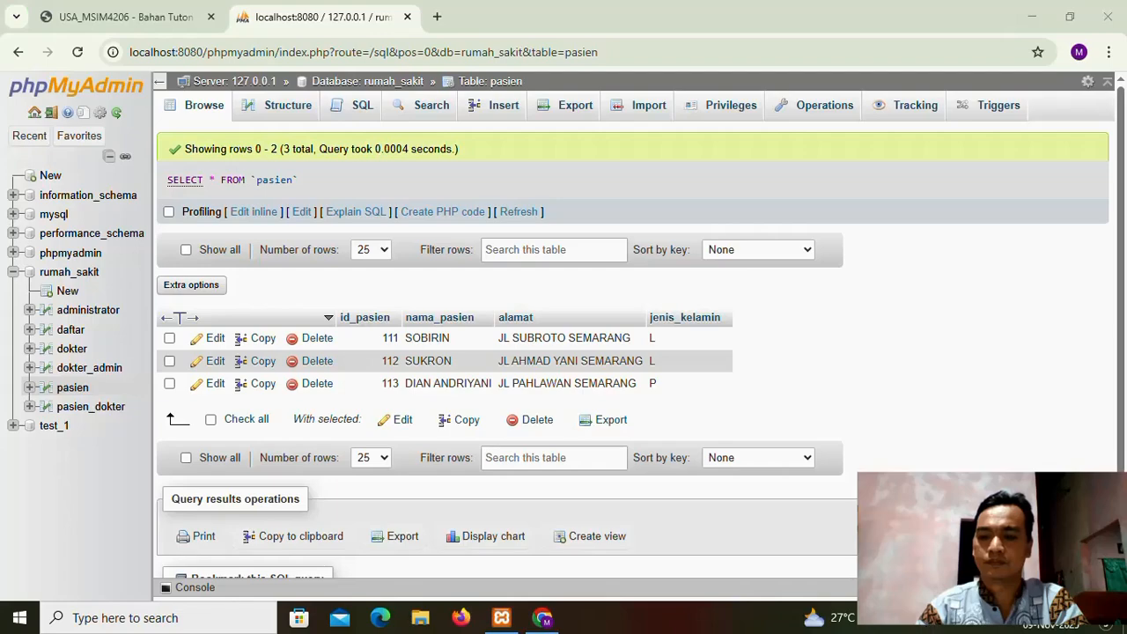